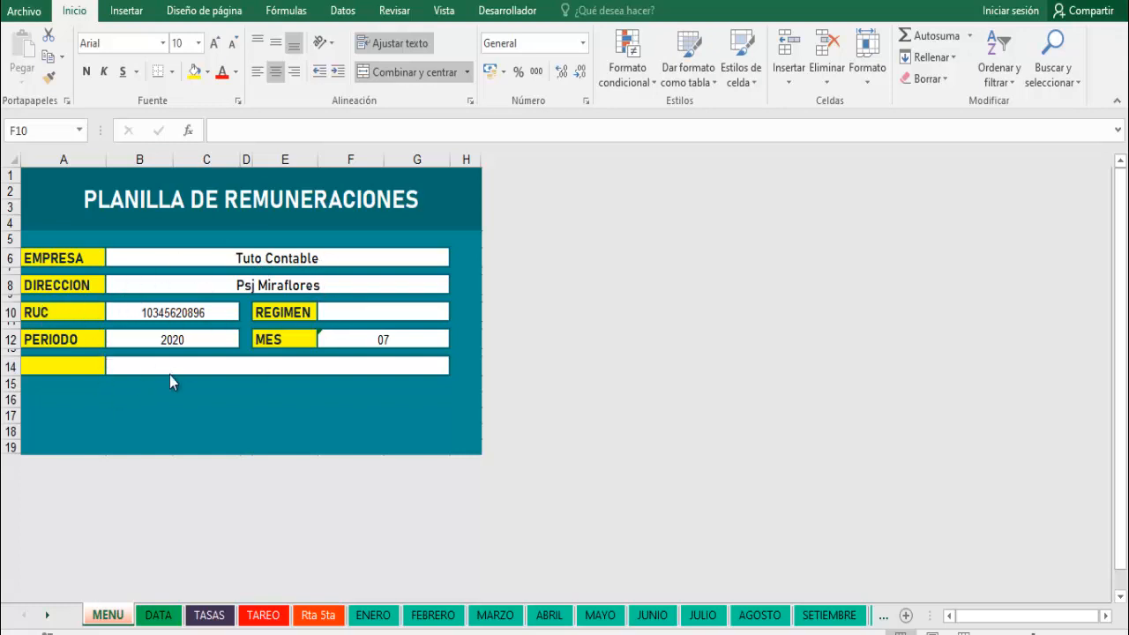
Step: Open the DATA sheet and expand the SETIEMBRE group to show its worker records
{"action": "left_click", "coordinate": [156, 618]}
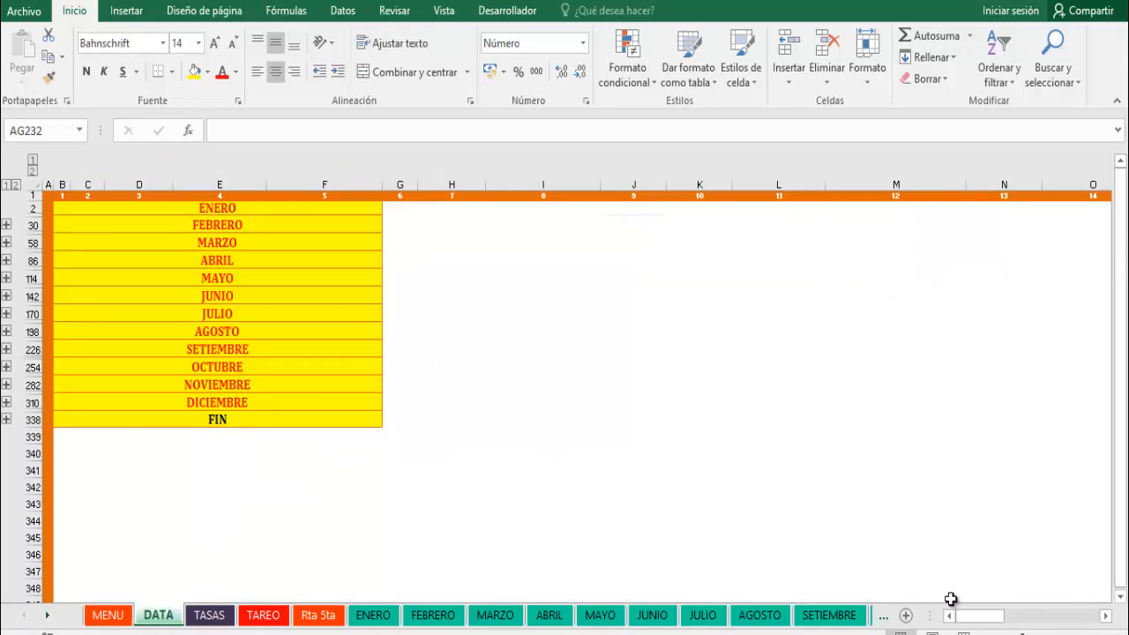
{"action": "left_click_drag", "start_coordinate": [982, 619], "coordinate": [962, 622]}
{"action": "left_click", "coordinate": [7, 367]}
{"action": "scroll", "coordinate": [344, 418], "scroll_direction": "up", "scroll_amount": 3}
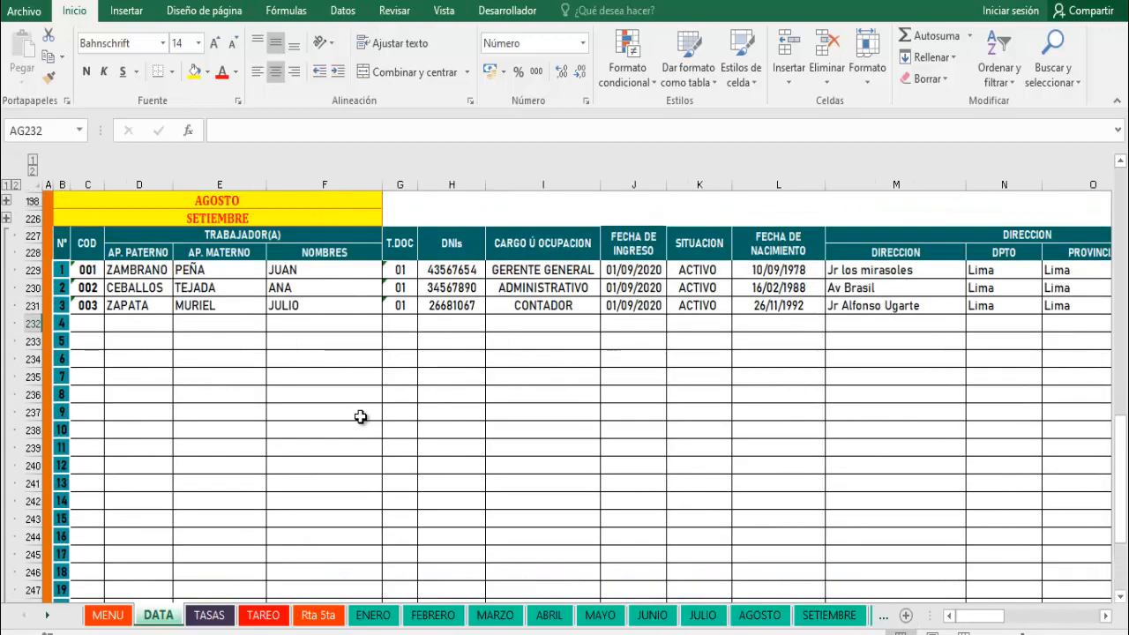
{"action": "scroll", "coordinate": [371, 419], "scroll_direction": "up", "scroll_amount": 1}
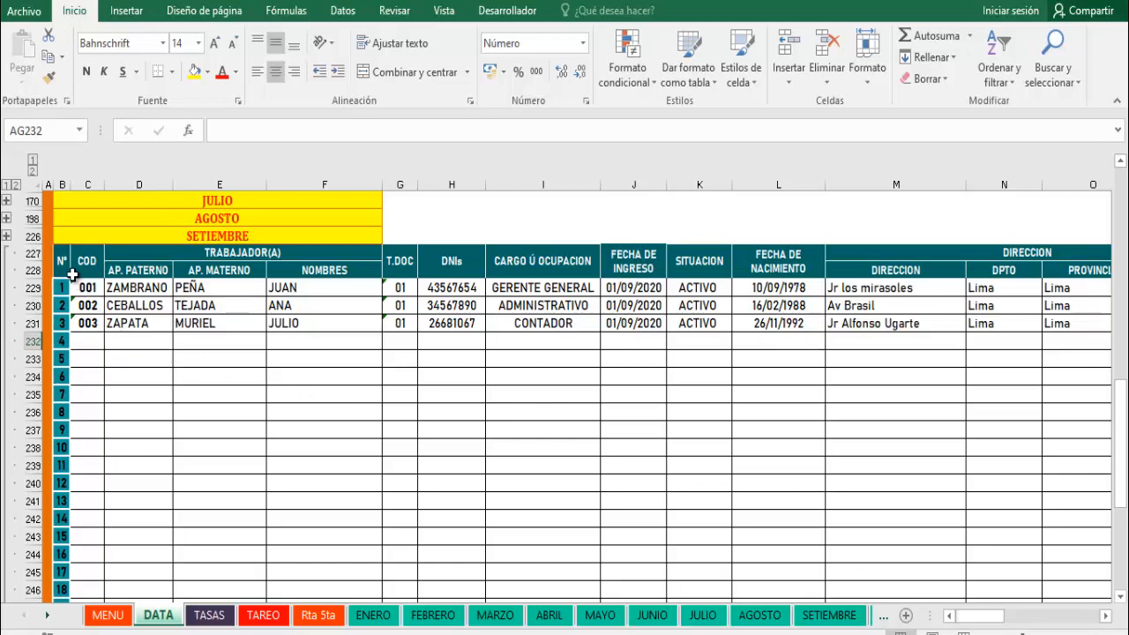
Step: Examine the number, code, surname and given-name columns of the SETIEMBRE worker table
{"action": "left_click_drag", "start_coordinate": [70, 265], "coordinate": [132, 317]}
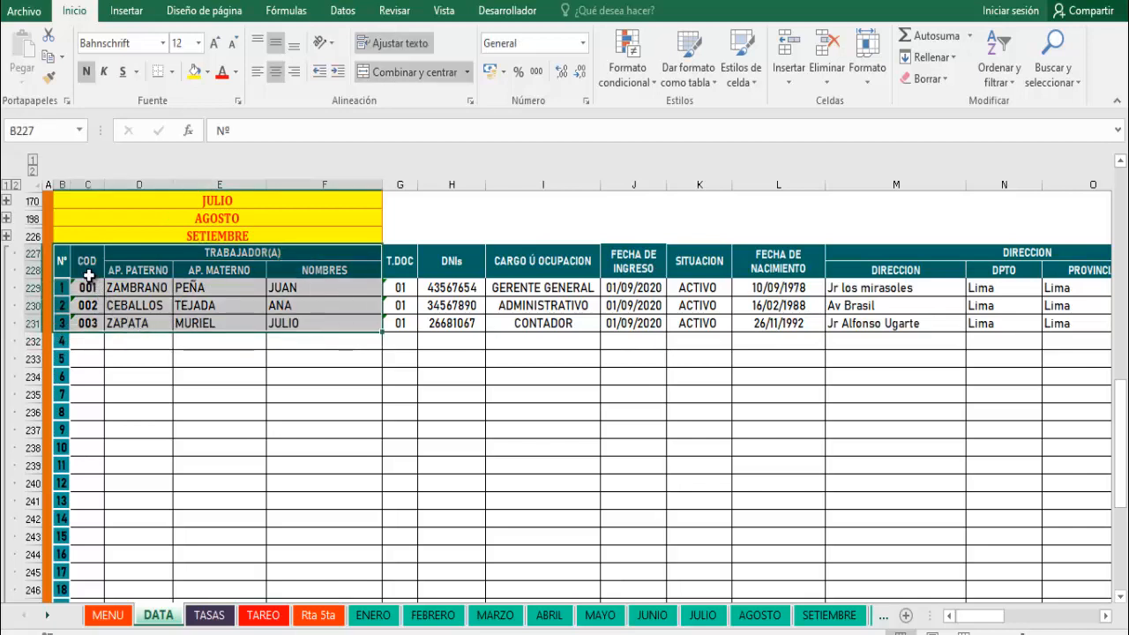
{"action": "left_click", "coordinate": [89, 276]}
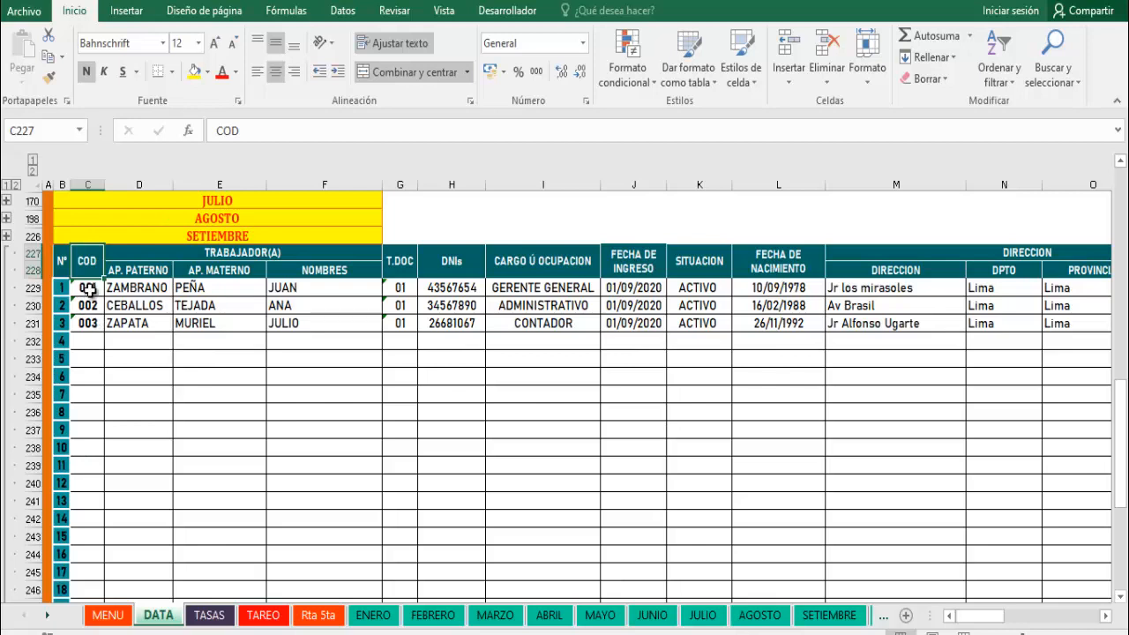
{"action": "left_click", "coordinate": [89, 287]}
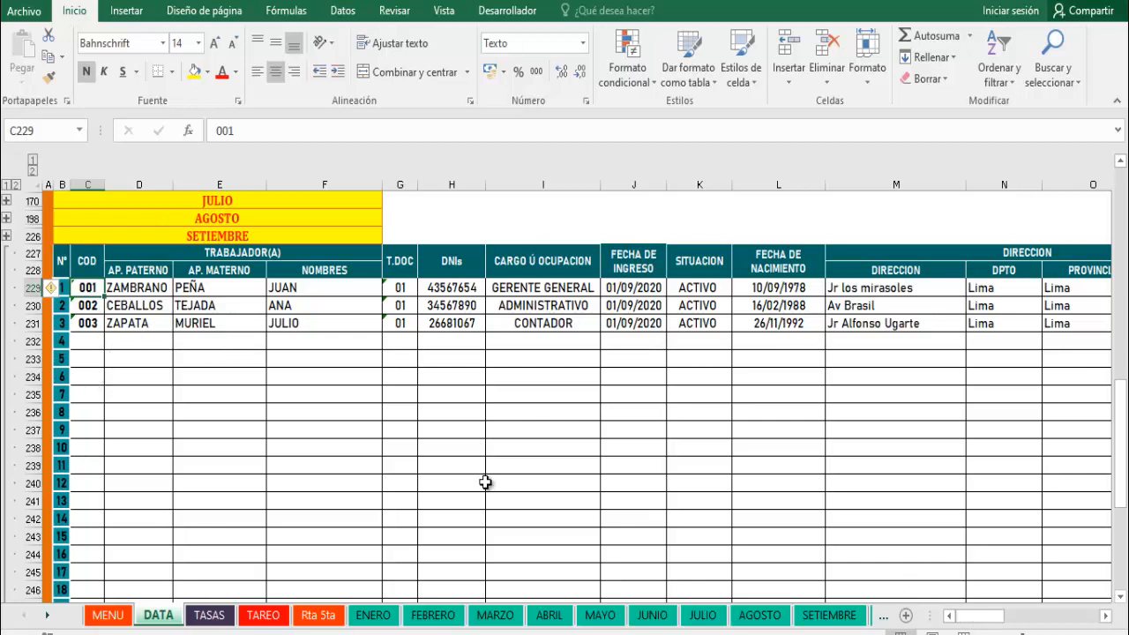
{"action": "left_click", "coordinate": [129, 293]}
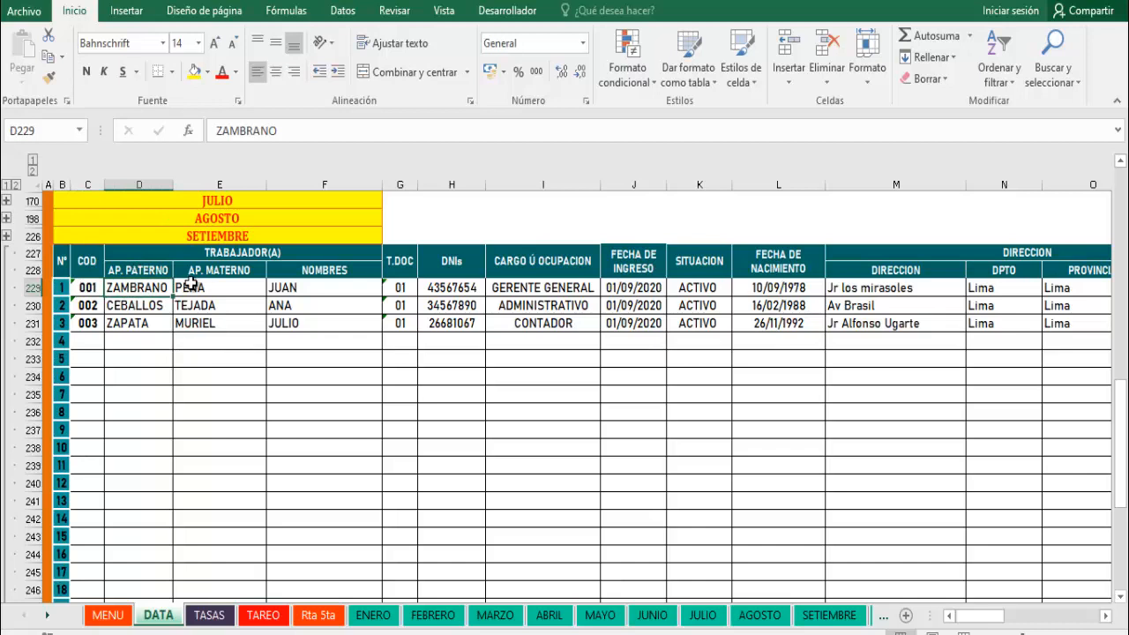
{"action": "left_click", "coordinate": [347, 276]}
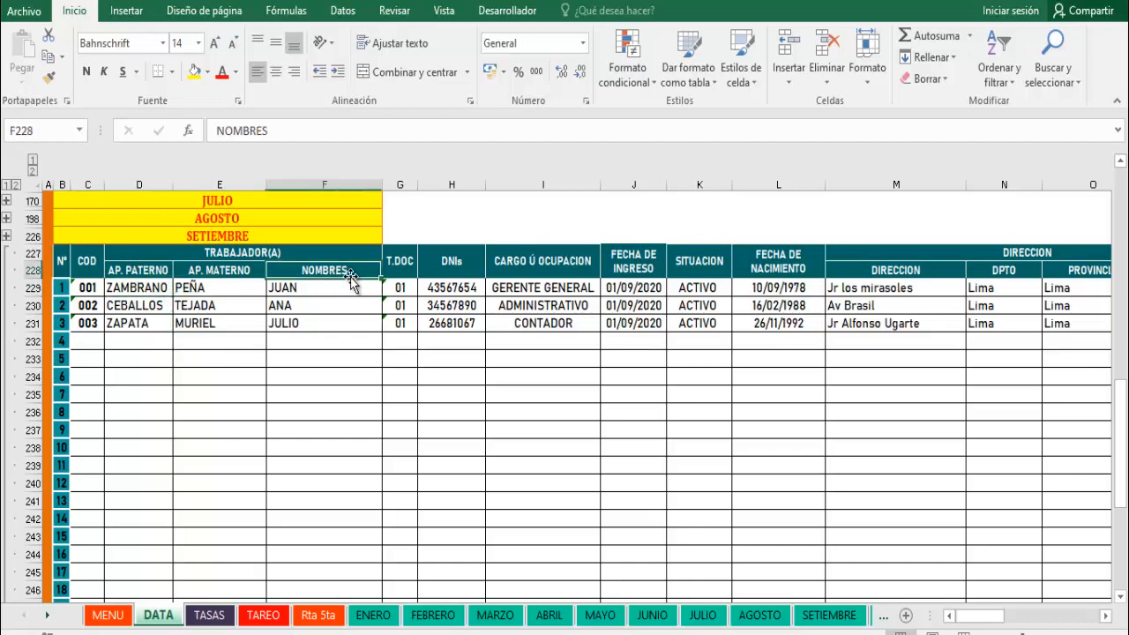
Step: Choose document type 01 from the T.DOC options for the first SETIEMBRE worker
{"action": "left_click", "coordinate": [399, 292]}
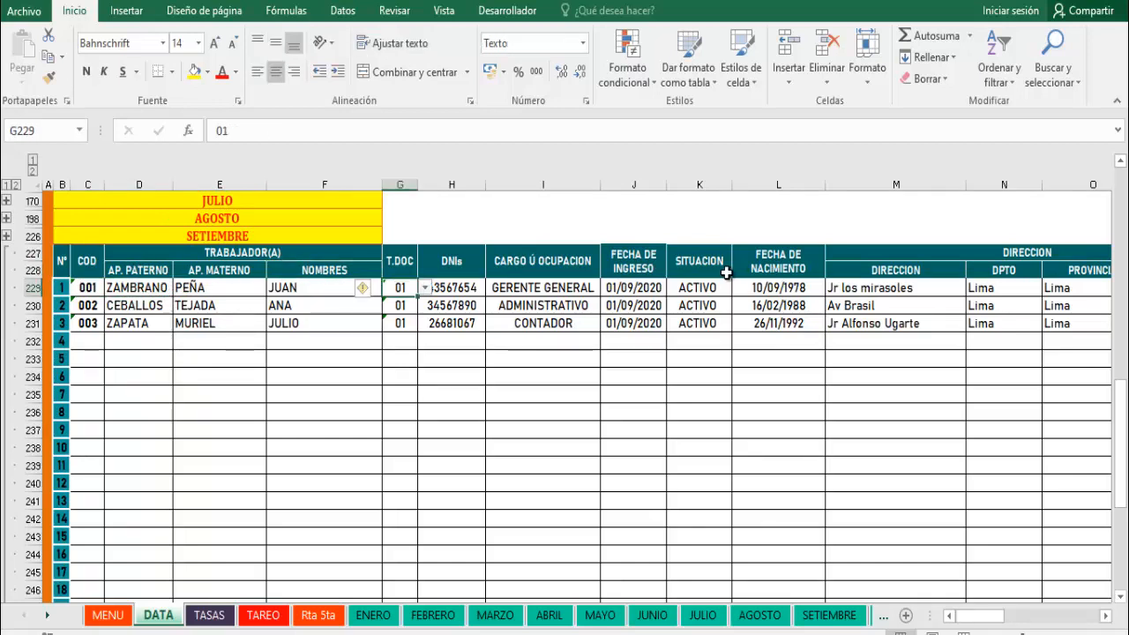
{"action": "left_click", "coordinate": [425, 288]}
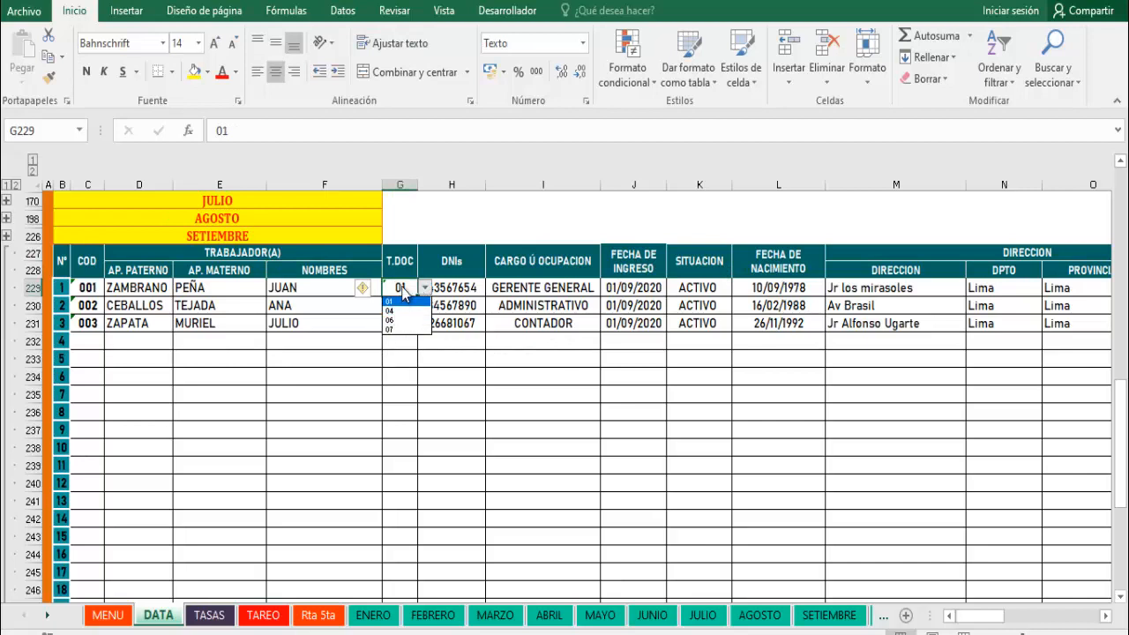
{"action": "left_click", "coordinate": [402, 302]}
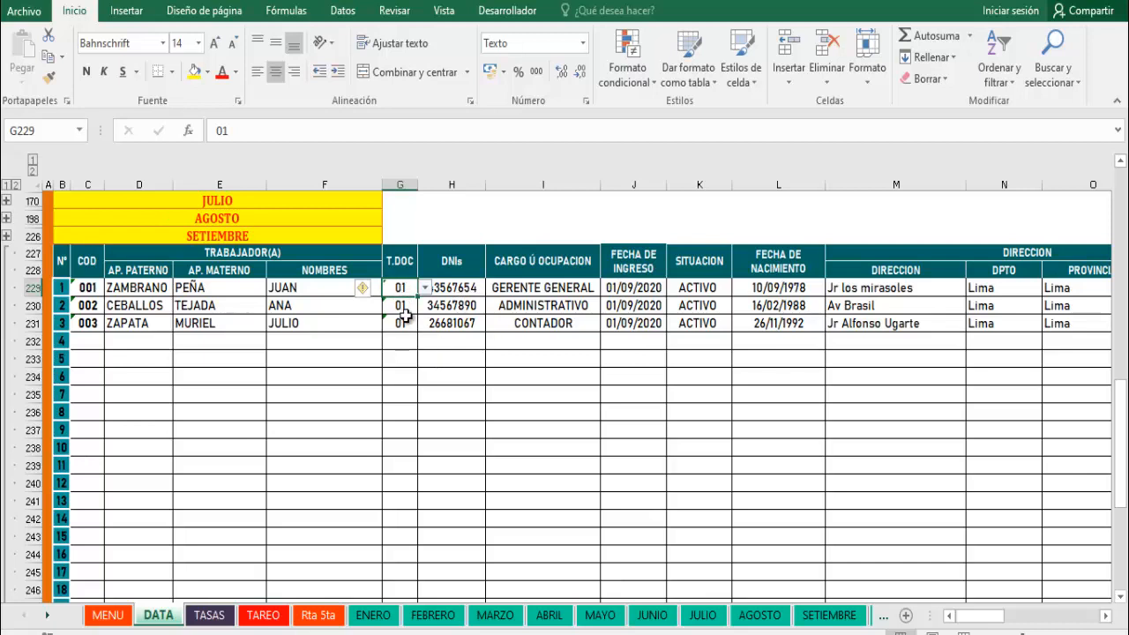
Step: Examine the SETIEMBRE workers' DNI, occupation, date of entry and employment situation columns
{"action": "left_click", "coordinate": [464, 297]}
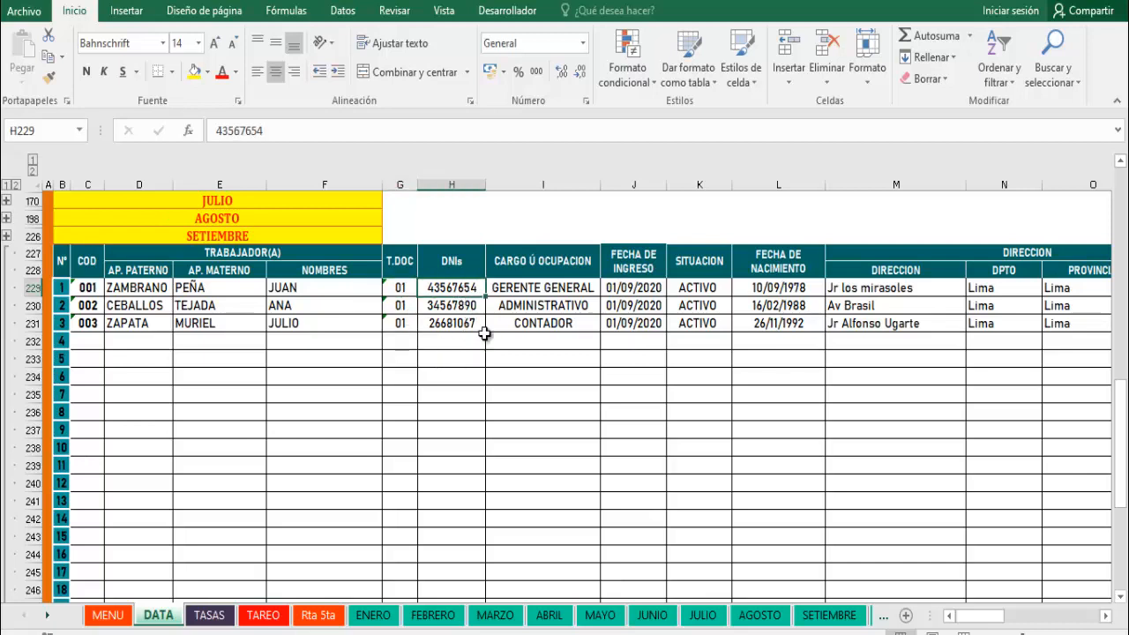
{"action": "key", "text": "Right"}
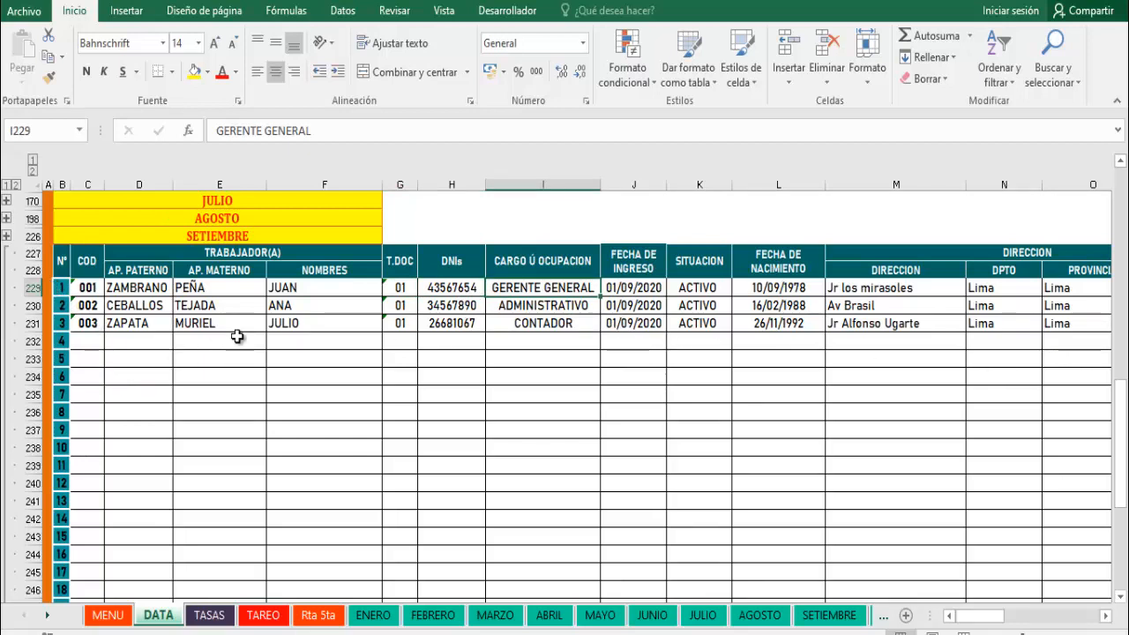
{"action": "left_click_drag", "start_coordinate": [632, 289], "coordinate": [629, 323]}
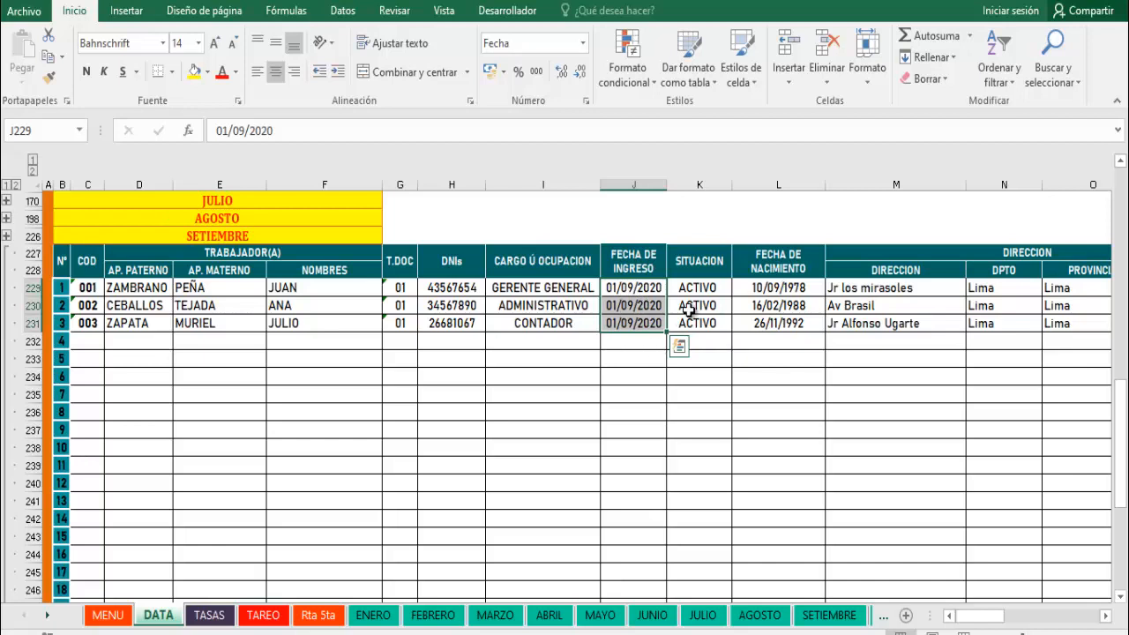
{"action": "left_click_drag", "start_coordinate": [710, 288], "coordinate": [709, 323]}
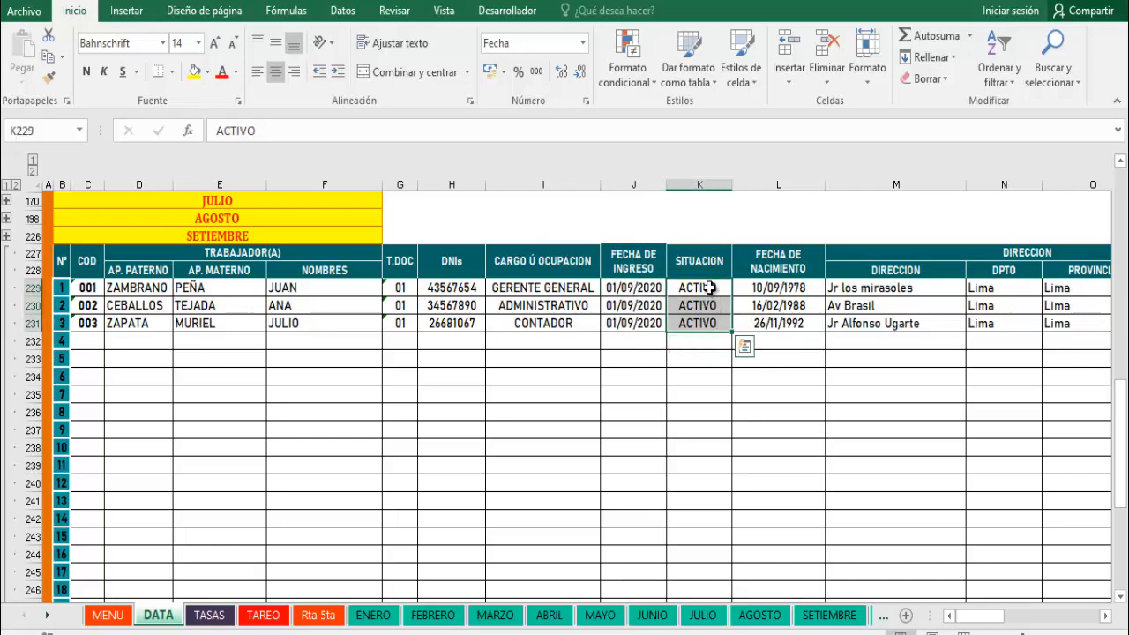
{"action": "left_click", "coordinate": [711, 290]}
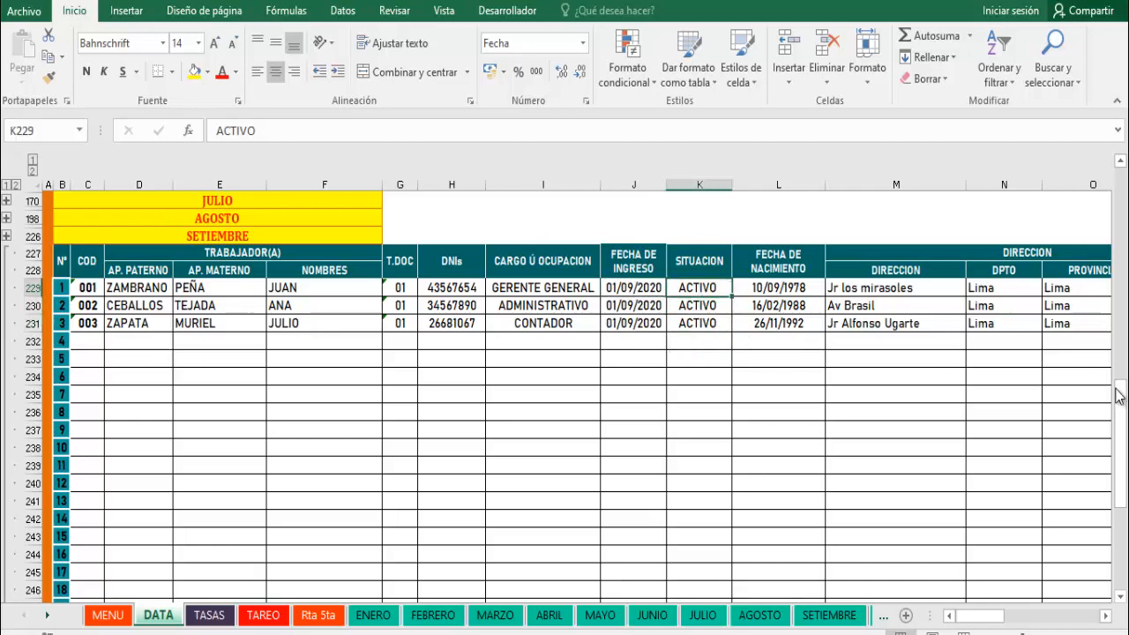
{"action": "left_click_drag", "start_coordinate": [1118, 396], "coordinate": [1120, 393]}
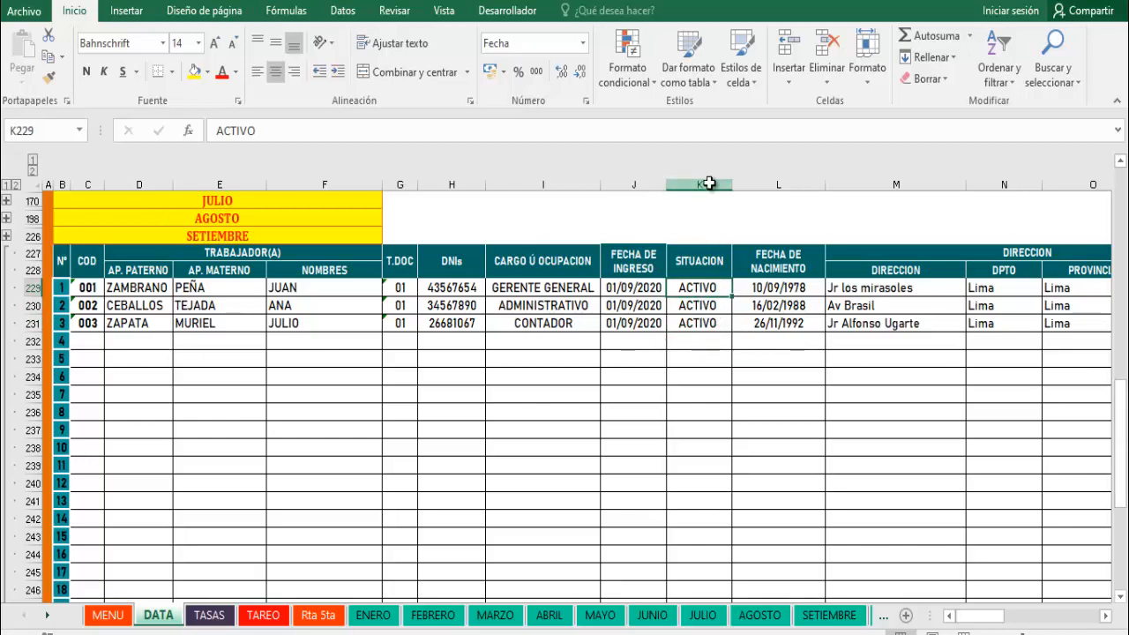
{"action": "left_click", "coordinate": [710, 183]}
{"action": "left_click", "coordinate": [706, 289]}
{"action": "left_click", "coordinate": [699, 306]}
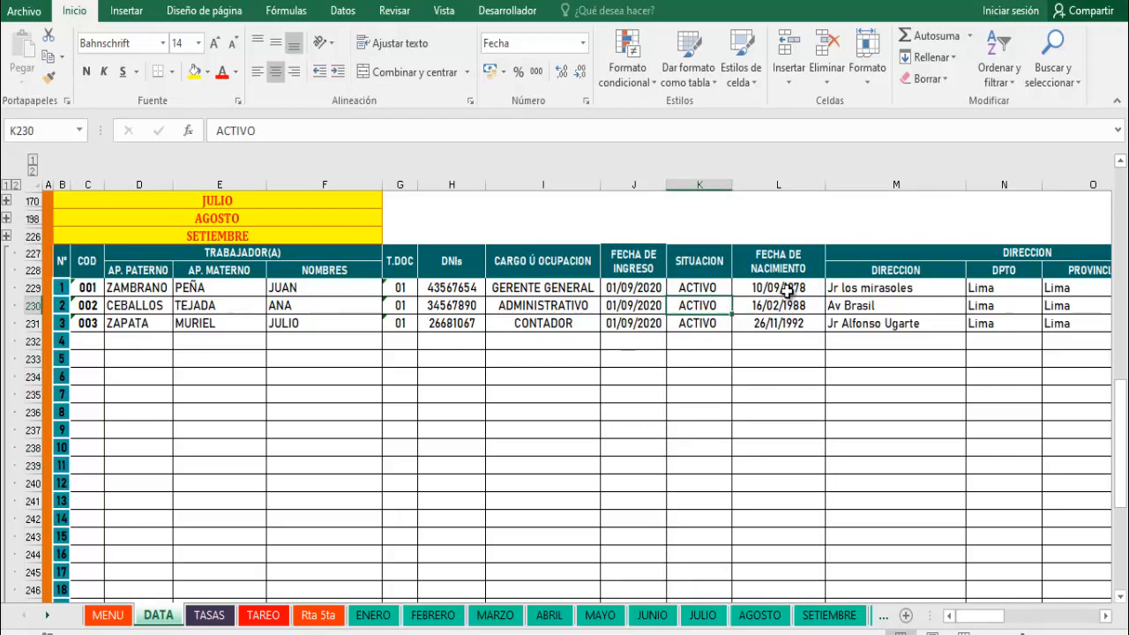
Step: Examine the SETIEMBRE workers' date of birth, address and basic remuneration columns
{"action": "left_click_drag", "start_coordinate": [787, 289], "coordinate": [816, 324]}
{"action": "left_click_drag", "start_coordinate": [957, 289], "coordinate": [966, 327]}
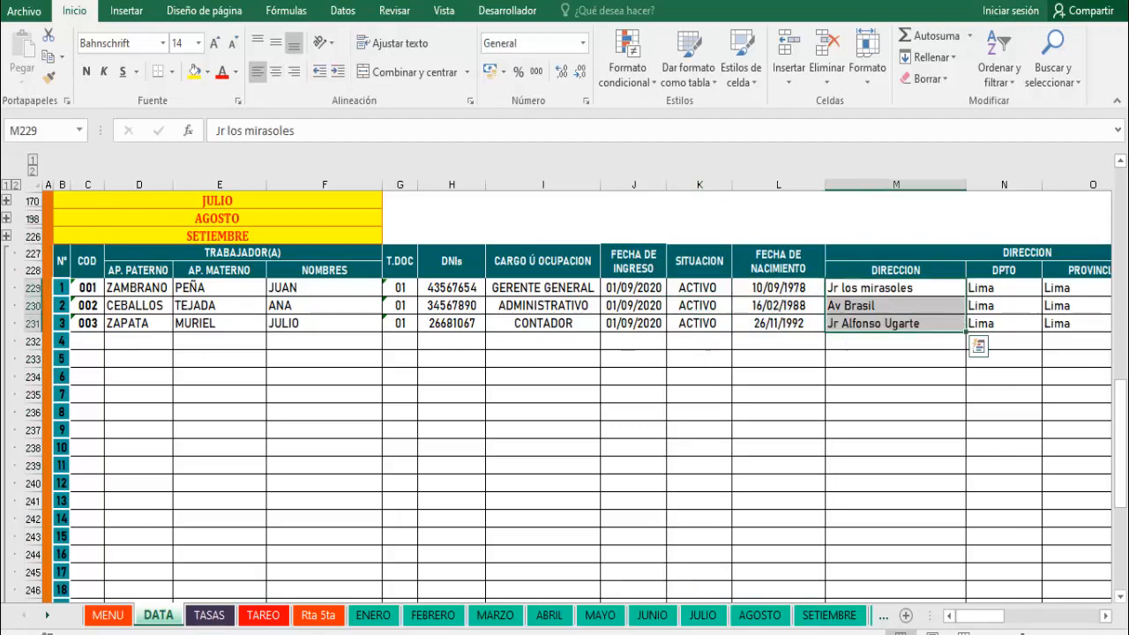
{"action": "left_click_drag", "start_coordinate": [1105, 621], "coordinate": [1105, 620]}
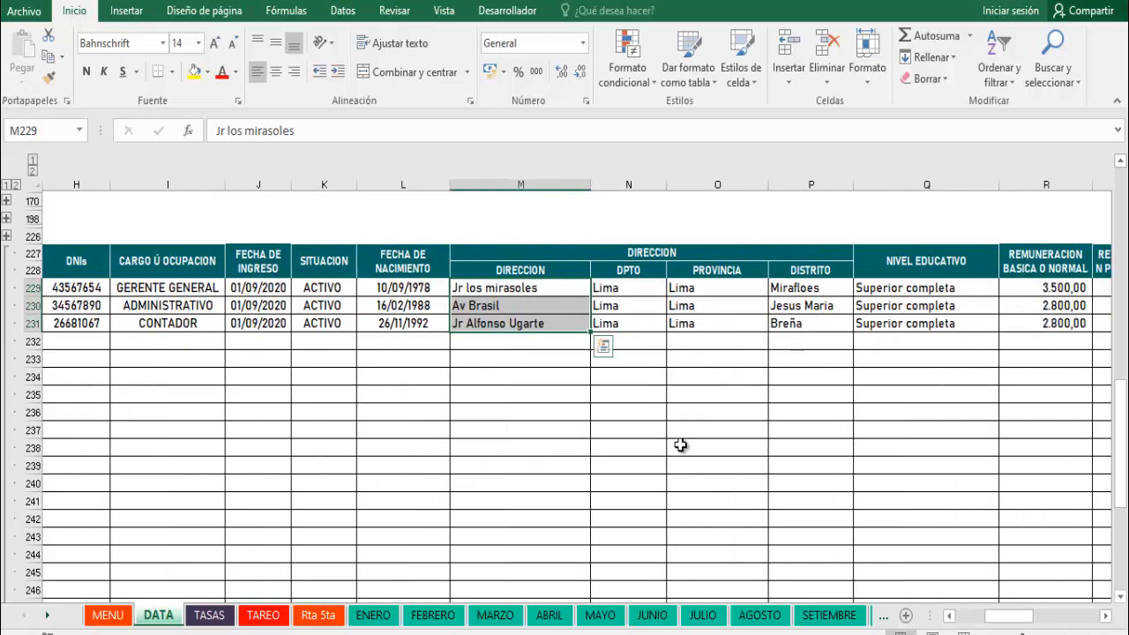
{"action": "left_click_drag", "start_coordinate": [521, 295], "coordinate": [522, 323]}
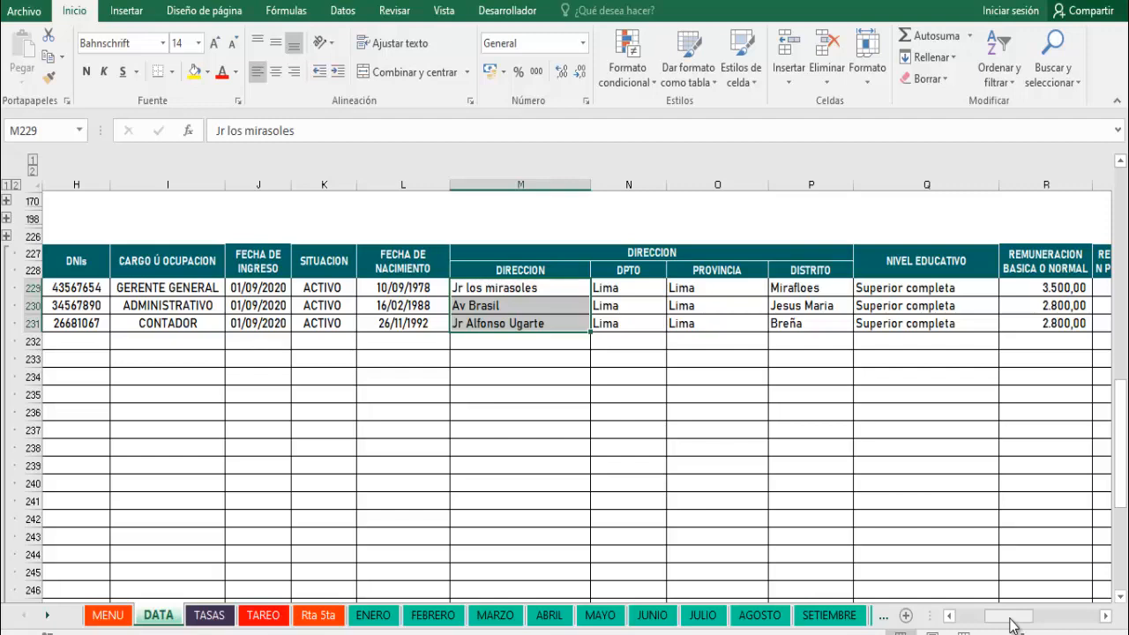
{"action": "mouse_move", "coordinate": [1013, 625]}
{"action": "left_mouse_down"}
{"action": "mouse_move", "coordinate": [1001, 623]}
{"action": "mouse_move", "coordinate": [1032, 622]}
{"action": "left_mouse_up"}
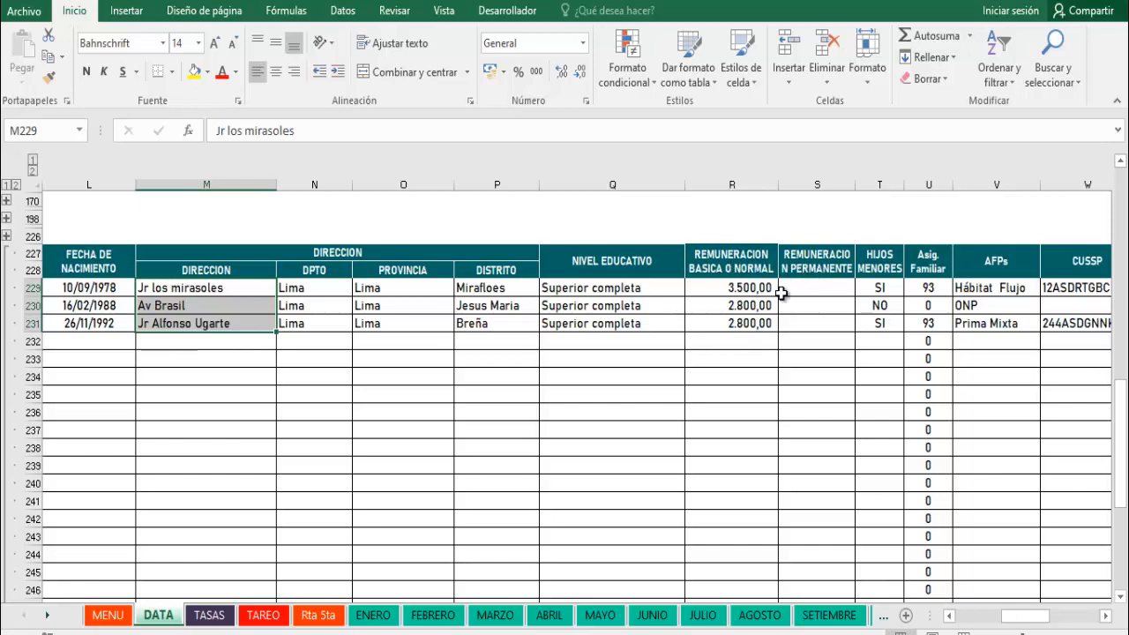
{"action": "left_click_drag", "start_coordinate": [741, 294], "coordinate": [744, 316]}
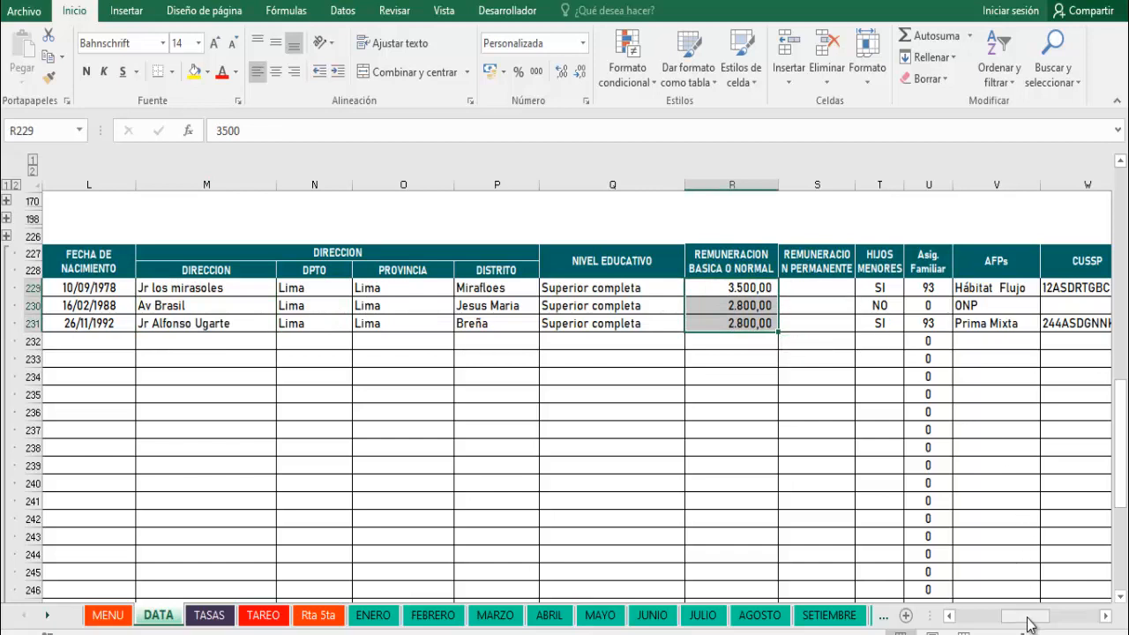
{"action": "mouse_move", "coordinate": [1028, 623]}
{"action": "left_mouse_down"}
{"action": "mouse_move", "coordinate": [1040, 623]}
{"action": "mouse_move", "coordinate": [1028, 624]}
{"action": "left_mouse_up"}
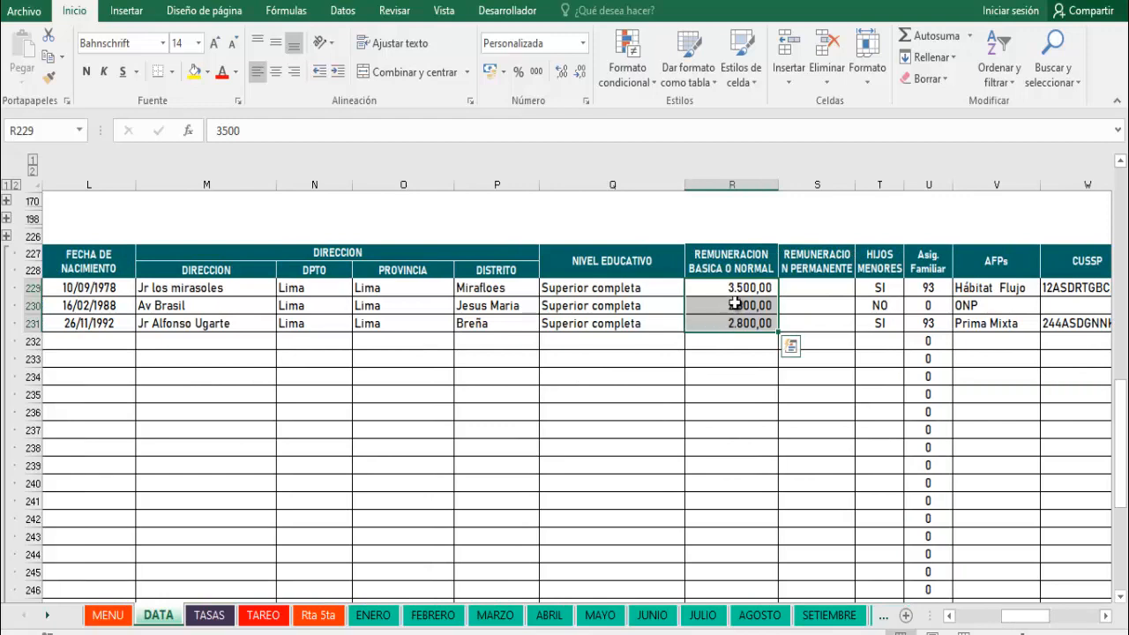
Step: Compare the HIJOS MENORES entries with the Asig. Familiar formula for the first two SETIEMBRE workers
{"action": "left_click", "coordinate": [892, 286]}
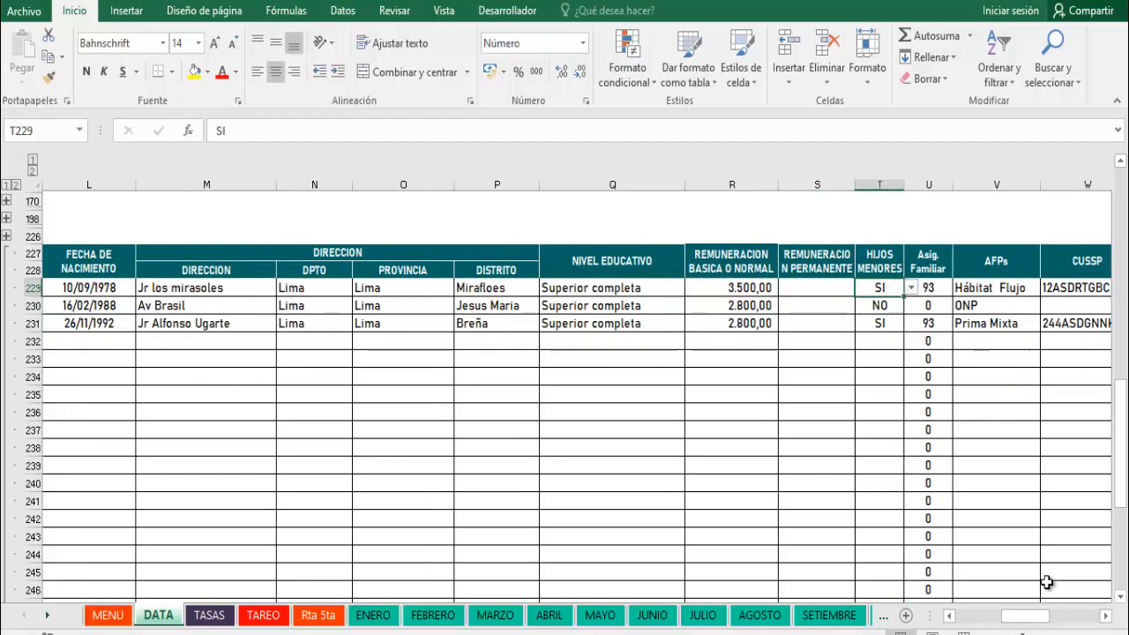
{"action": "left_click_drag", "start_coordinate": [1028, 623], "coordinate": [1038, 623]}
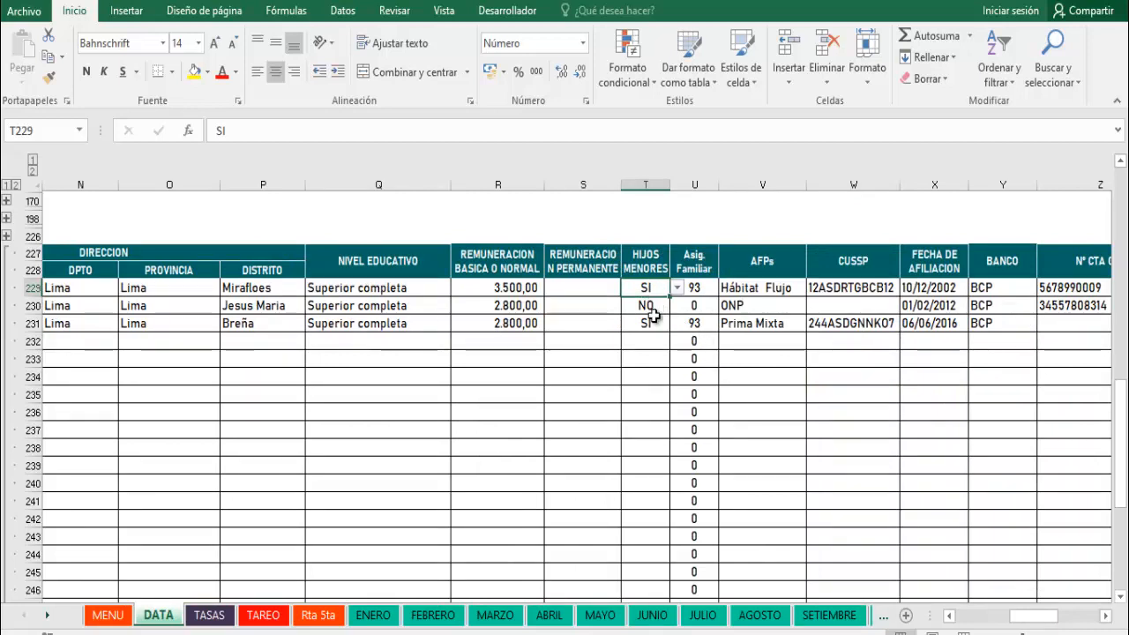
{"action": "left_click", "coordinate": [712, 288]}
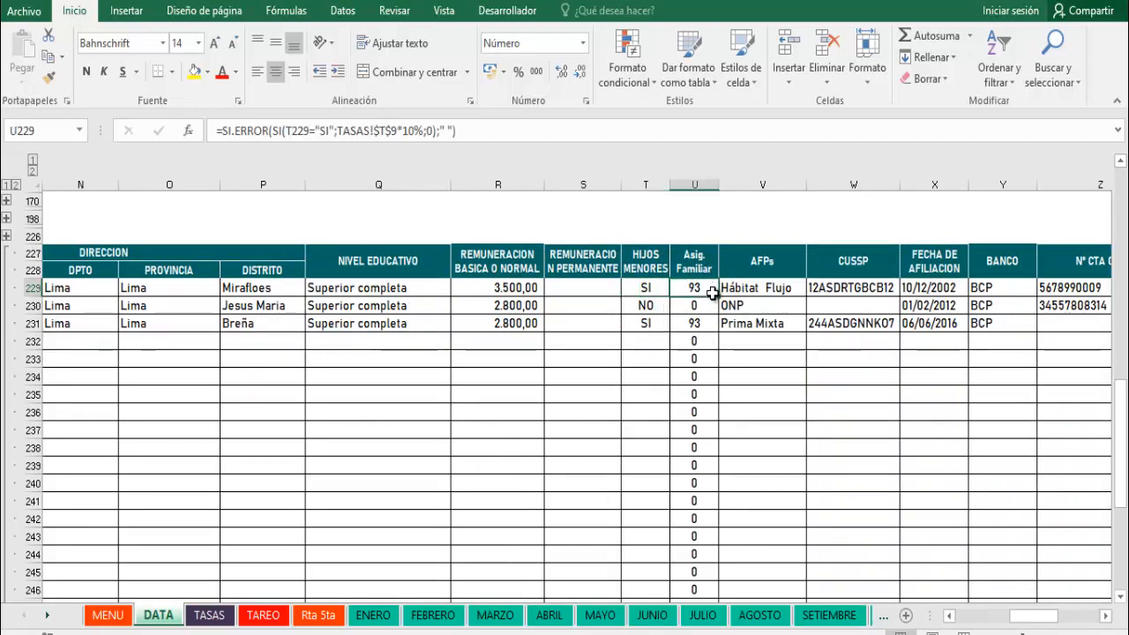
{"action": "left_click", "coordinate": [650, 309]}
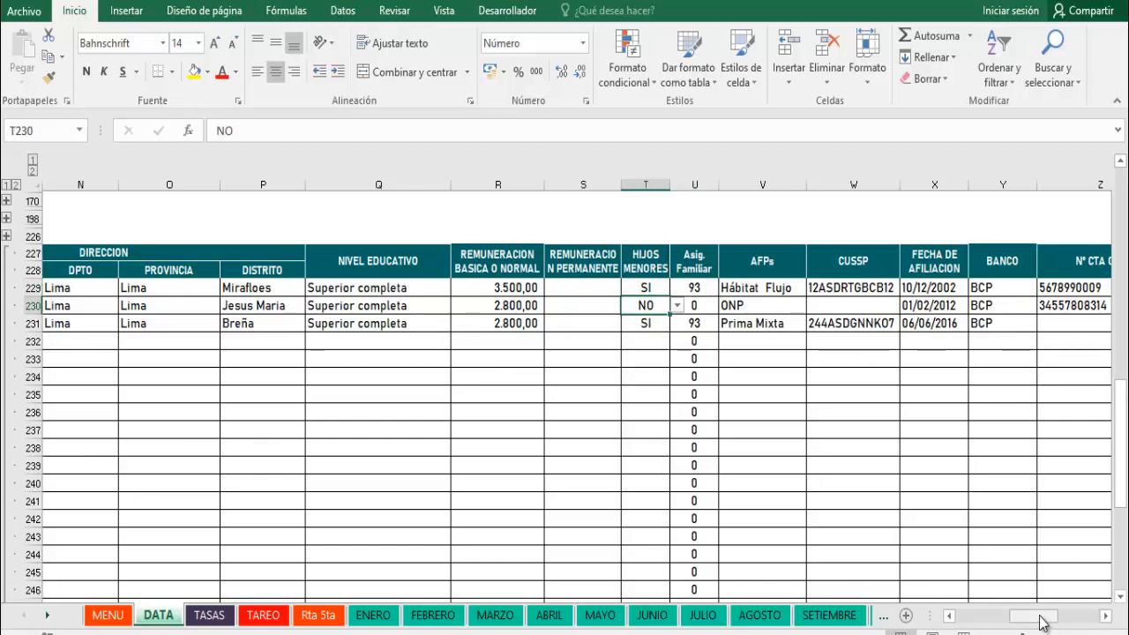
Step: Examine the SETIEMBRE workers' AFP, CUSSP, affiliation date and bank columns, continuing across to the contract type
{"action": "left_click", "coordinate": [756, 288]}
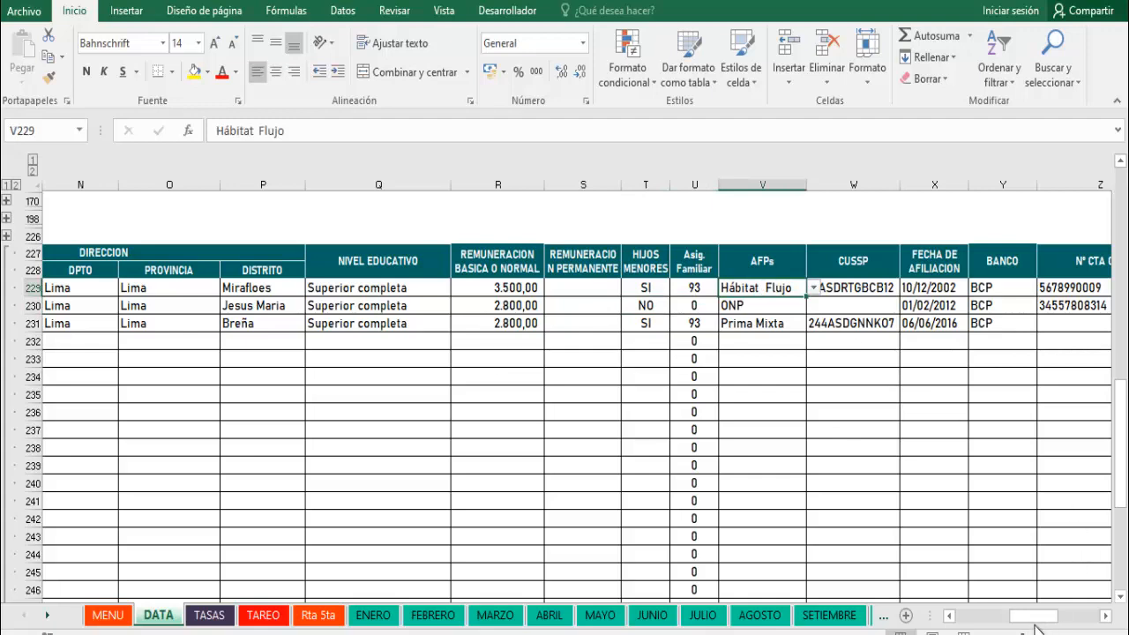
{"action": "left_click_drag", "start_coordinate": [1045, 623], "coordinate": [1050, 623]}
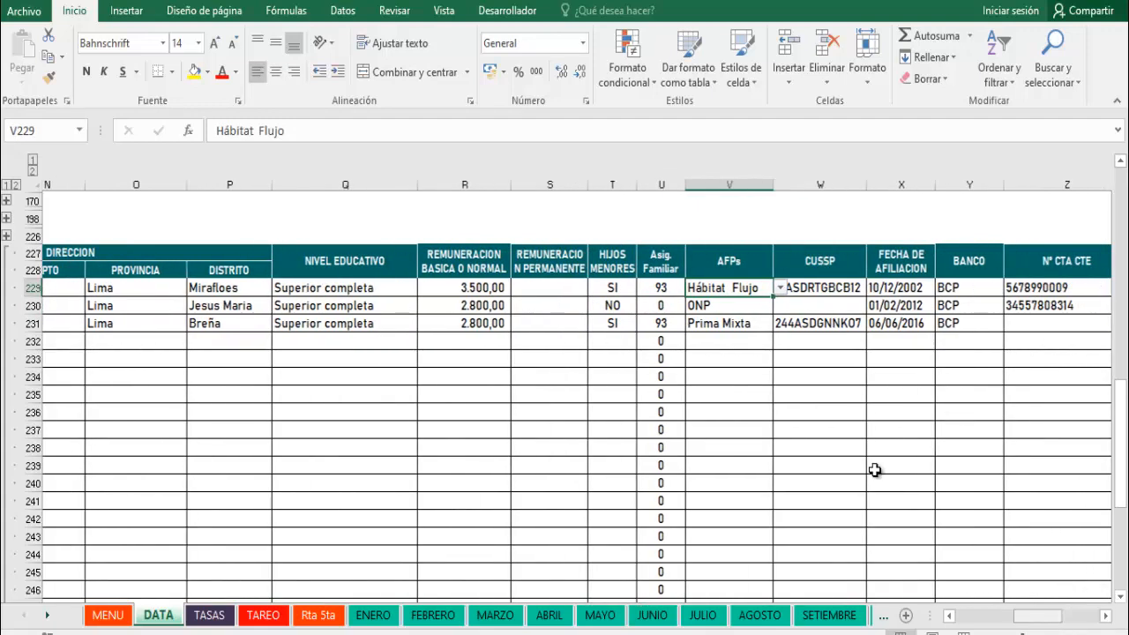
{"action": "left_click", "coordinate": [682, 307]}
{"action": "left_click", "coordinate": [675, 323]}
{"action": "left_click_drag", "start_coordinate": [662, 290], "coordinate": [756, 324]}
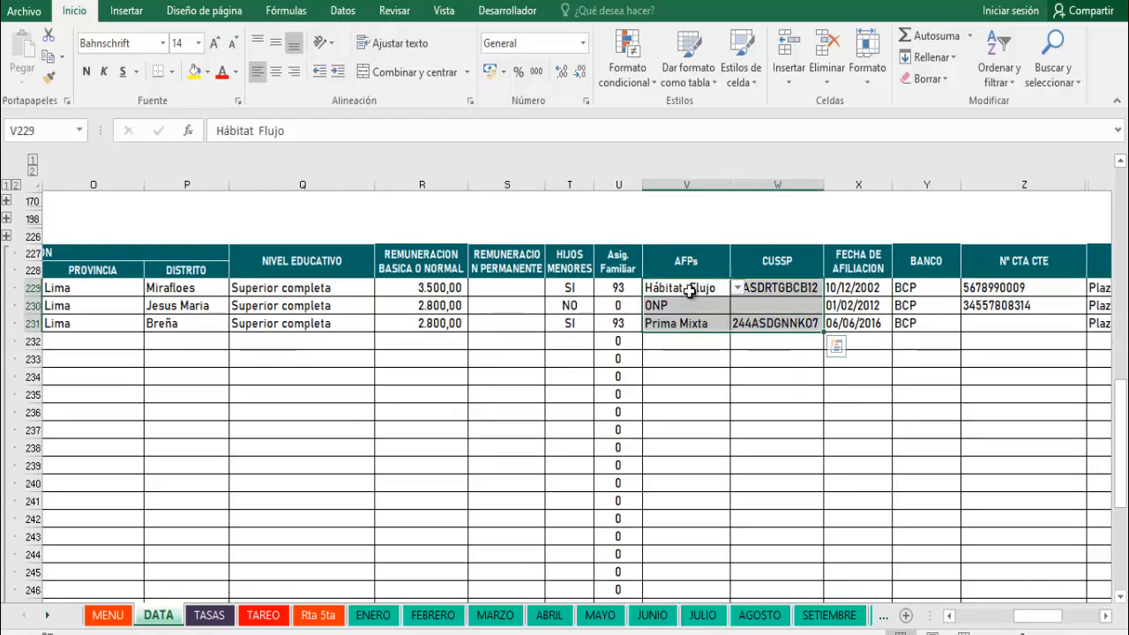
{"action": "left_click", "coordinate": [781, 291]}
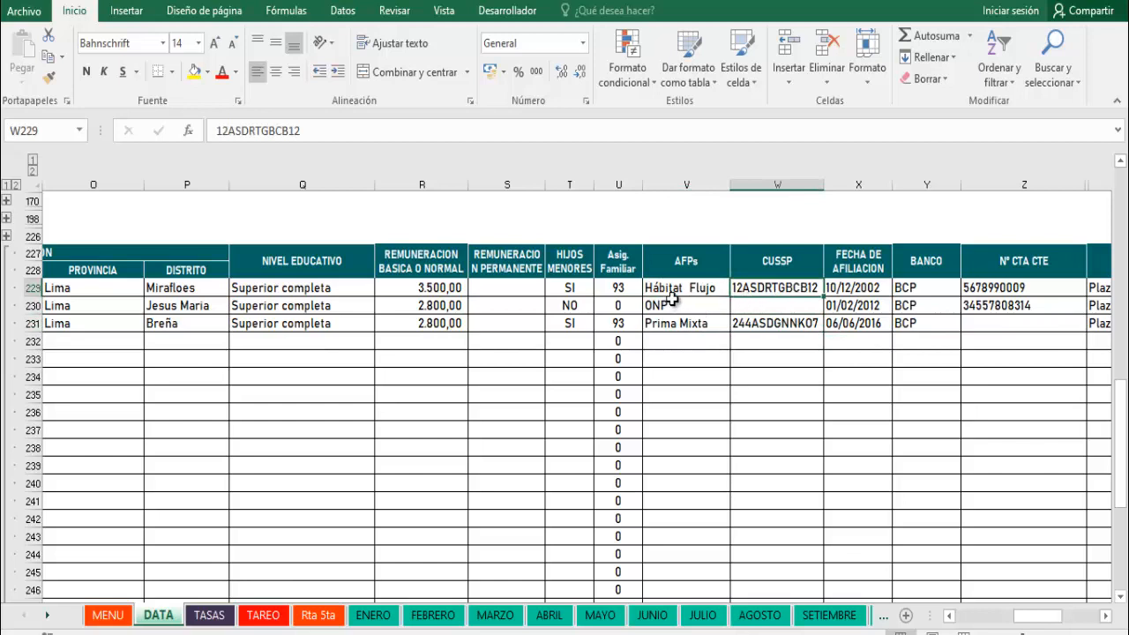
{"action": "left_click_drag", "start_coordinate": [856, 291], "coordinate": [864, 320]}
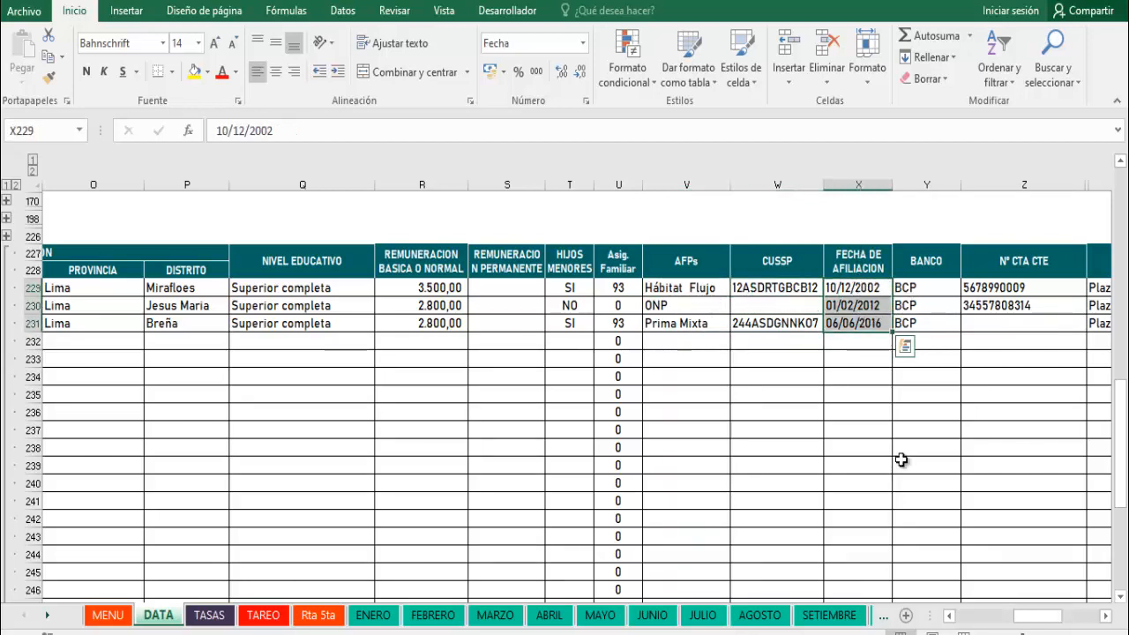
{"action": "left_click_drag", "start_coordinate": [917, 289], "coordinate": [917, 322]}
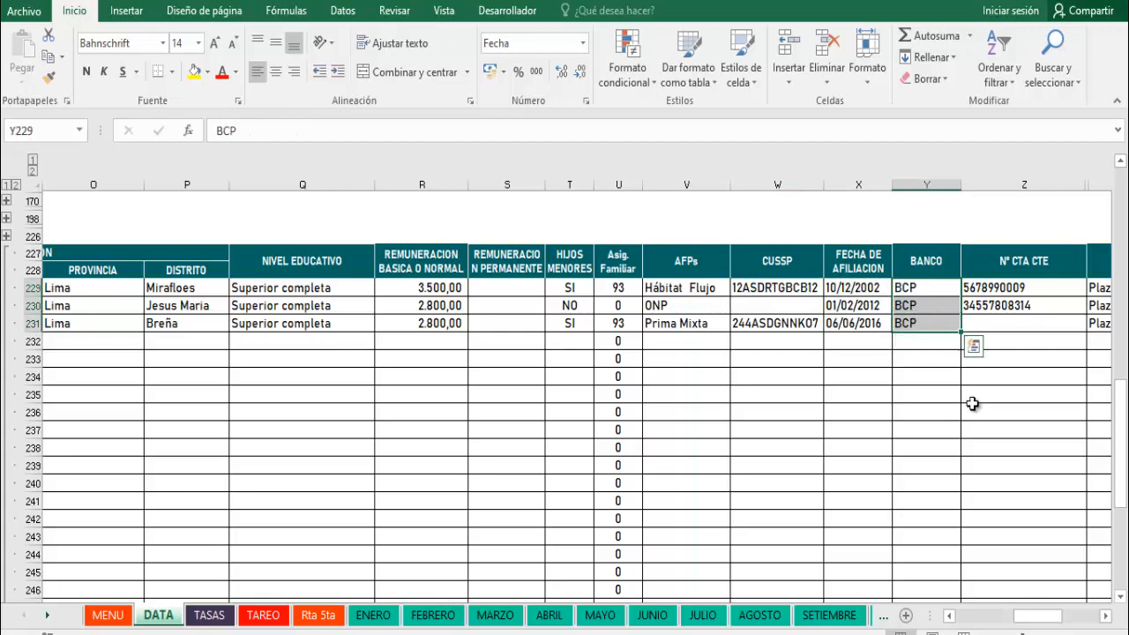
{"action": "left_click", "coordinate": [1105, 615]}
{"action": "left_click", "coordinate": [1105, 615]}
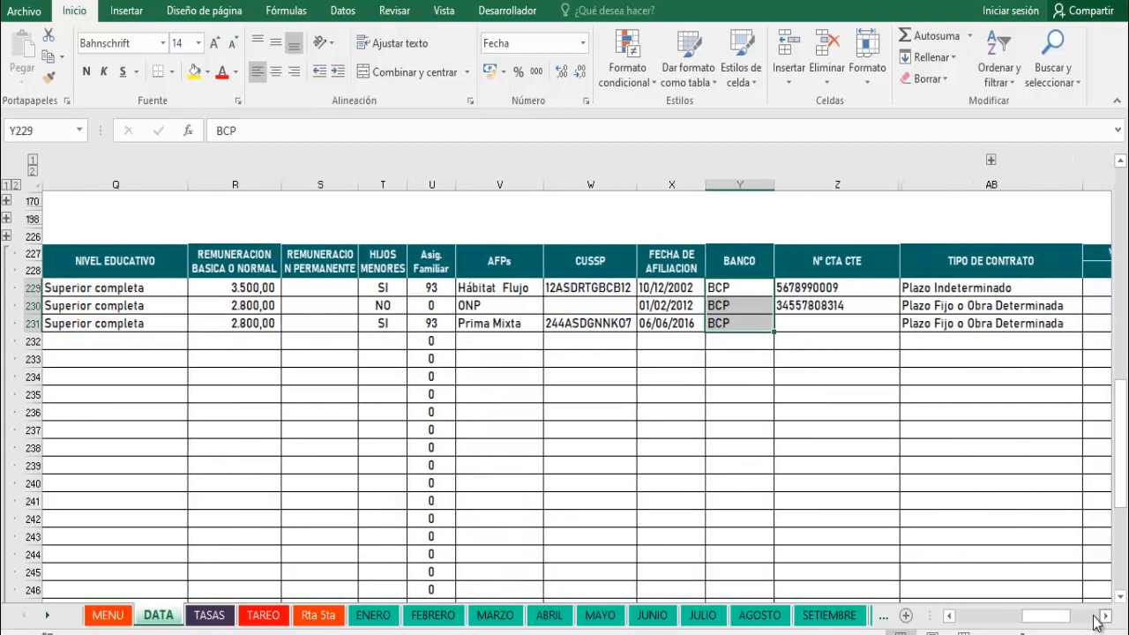
Step: Examine the SETIEMBRE workers' N° CTA CTE column and the TIPO DE CONTRATO options offered for the first worker
{"action": "left_click_drag", "start_coordinate": [1059, 616], "coordinate": [1072, 616]}
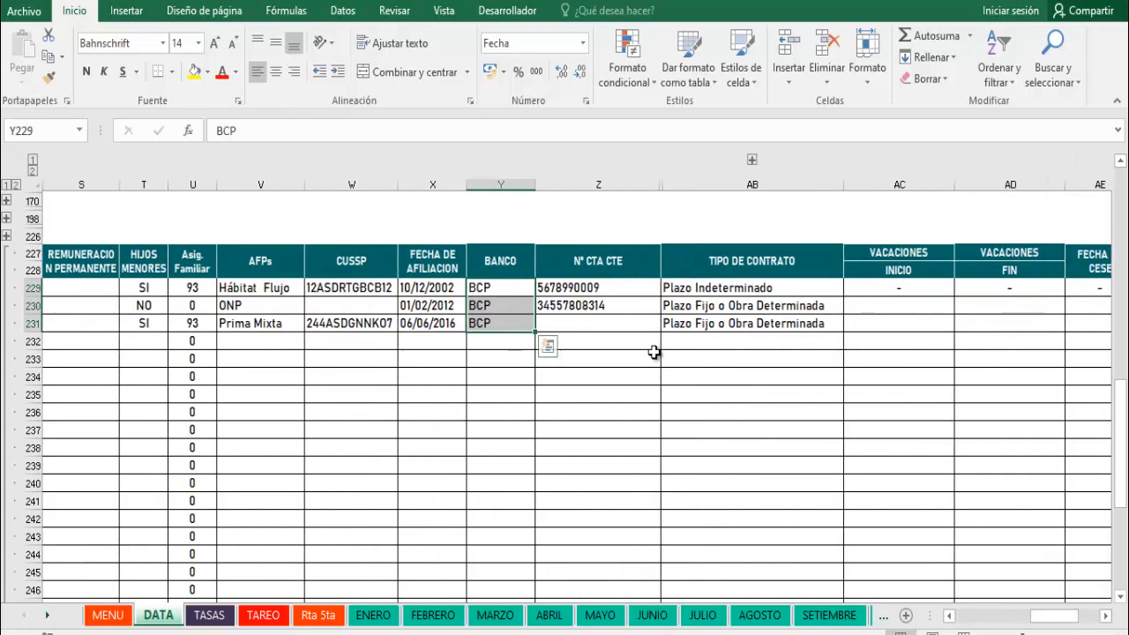
{"action": "left_click_drag", "start_coordinate": [547, 287], "coordinate": [568, 323]}
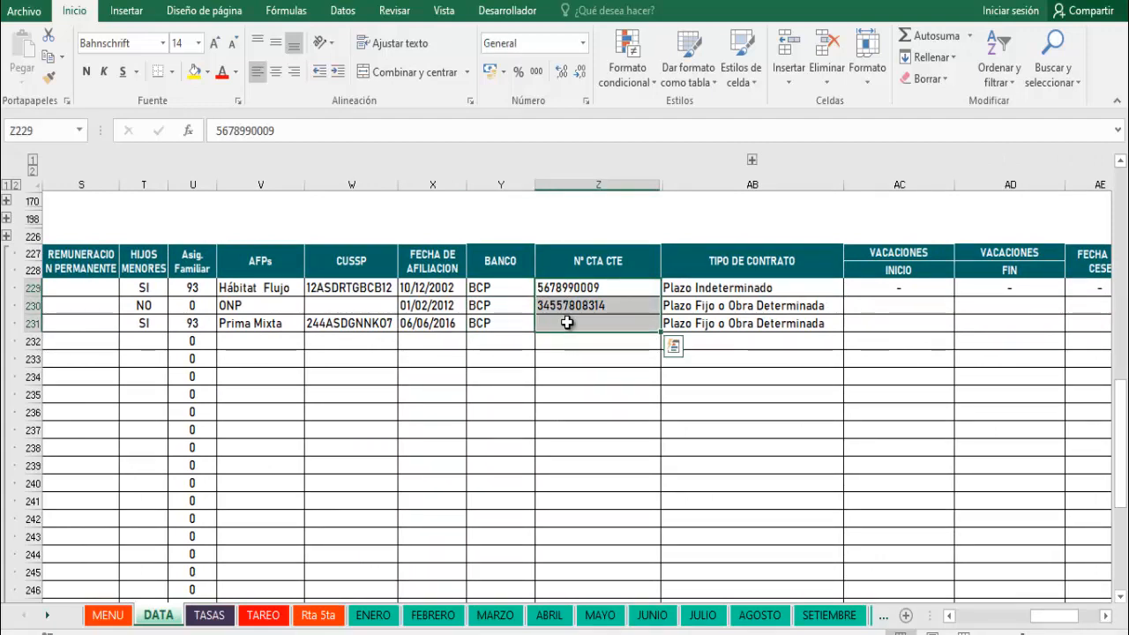
{"action": "left_click", "coordinate": [755, 288]}
{"action": "left_click", "coordinate": [850, 289]}
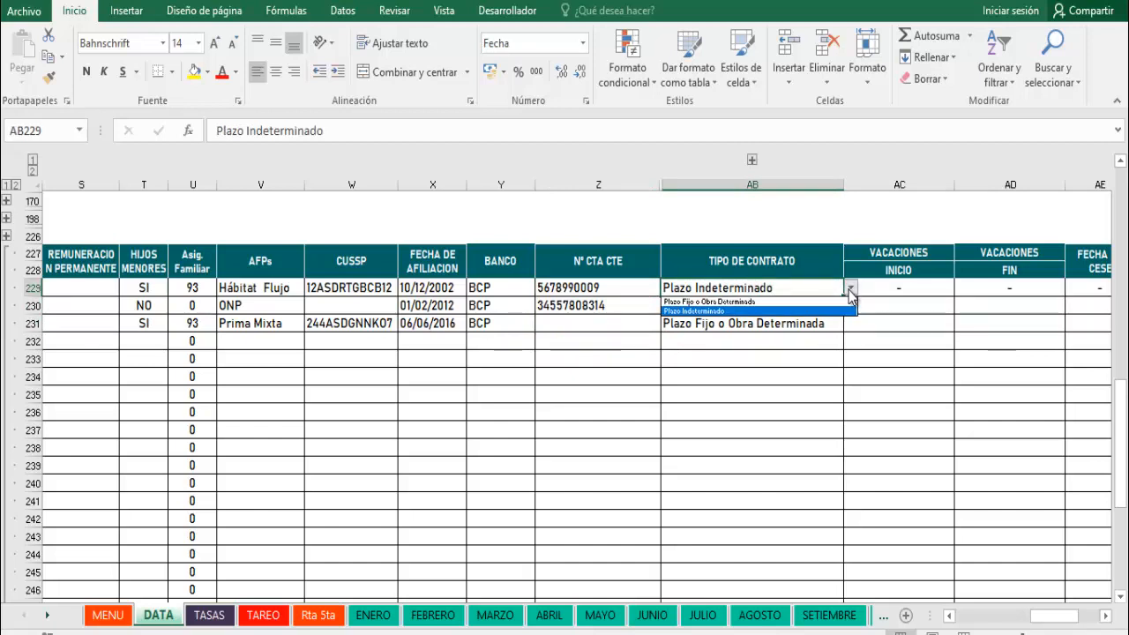
{"action": "left_click", "coordinate": [864, 316]}
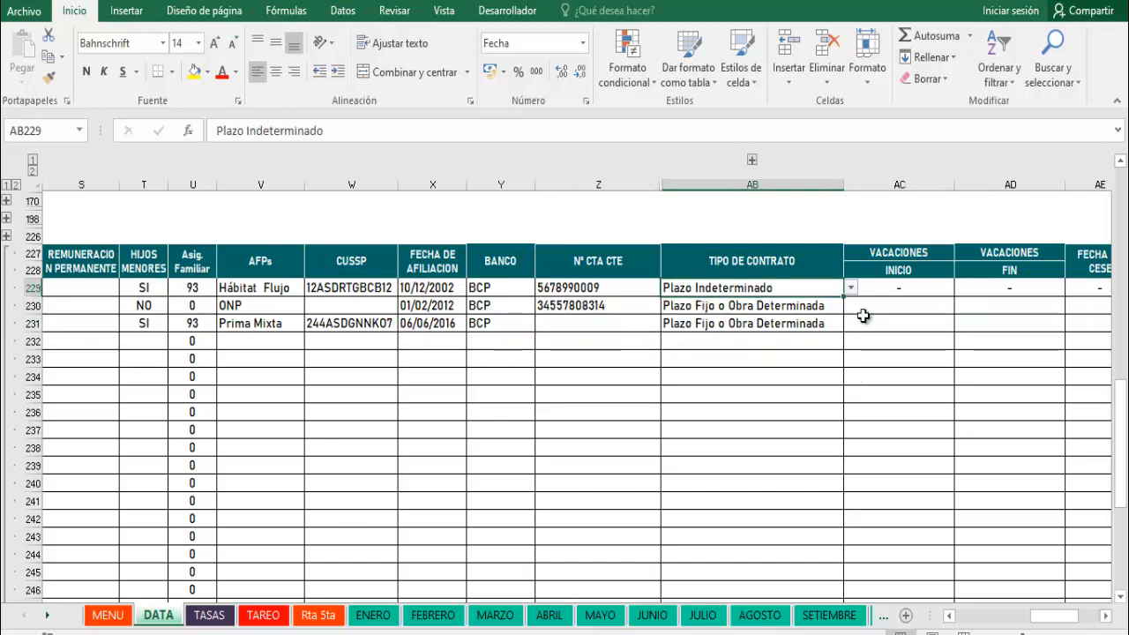
{"action": "left_click", "coordinate": [800, 348]}
Step: Inspect the data validation list source behind the first SETIEMBRE worker's TIPO DE CONTRATO cell without changing it
{"action": "left_click_drag", "start_coordinate": [713, 287], "coordinate": [736, 302]}
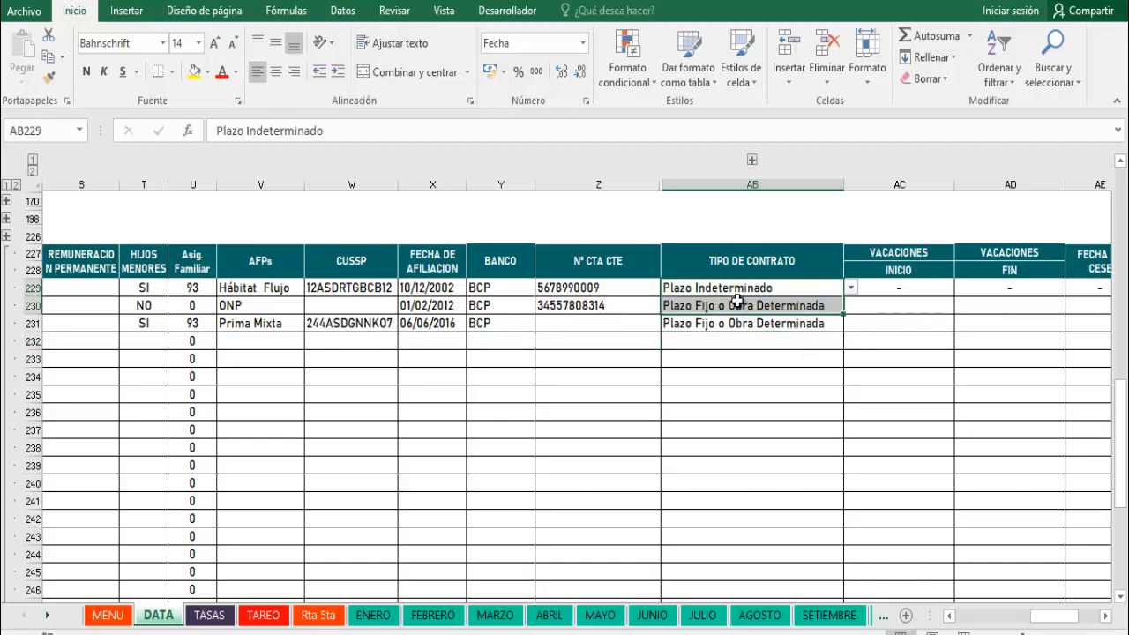
{"action": "left_click", "coordinate": [793, 293]}
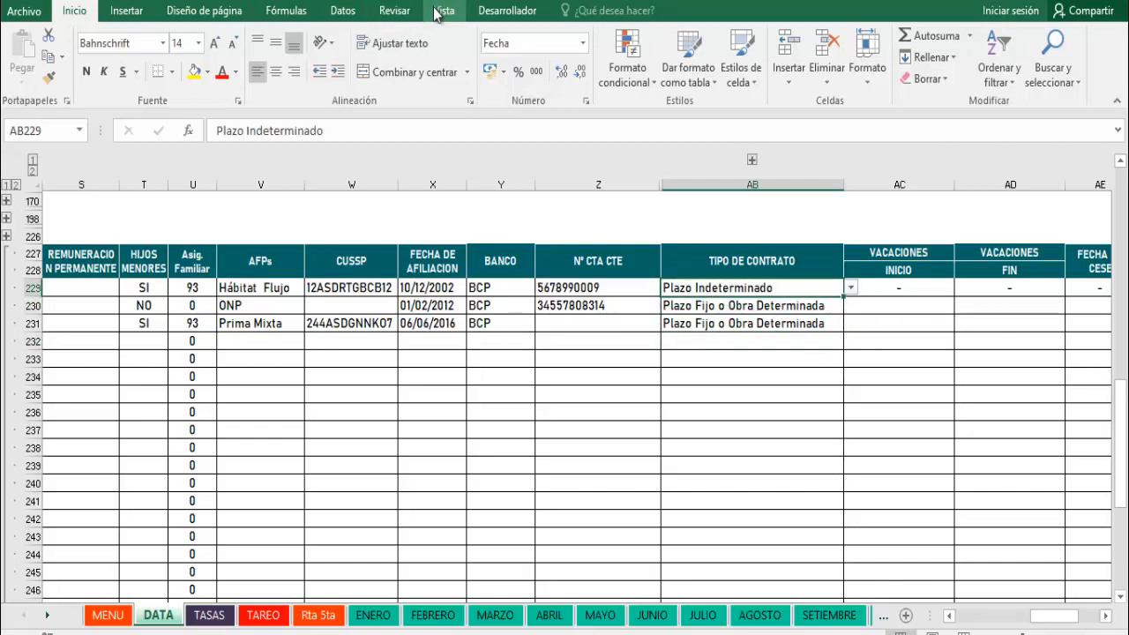
{"action": "left_click", "coordinate": [344, 11]}
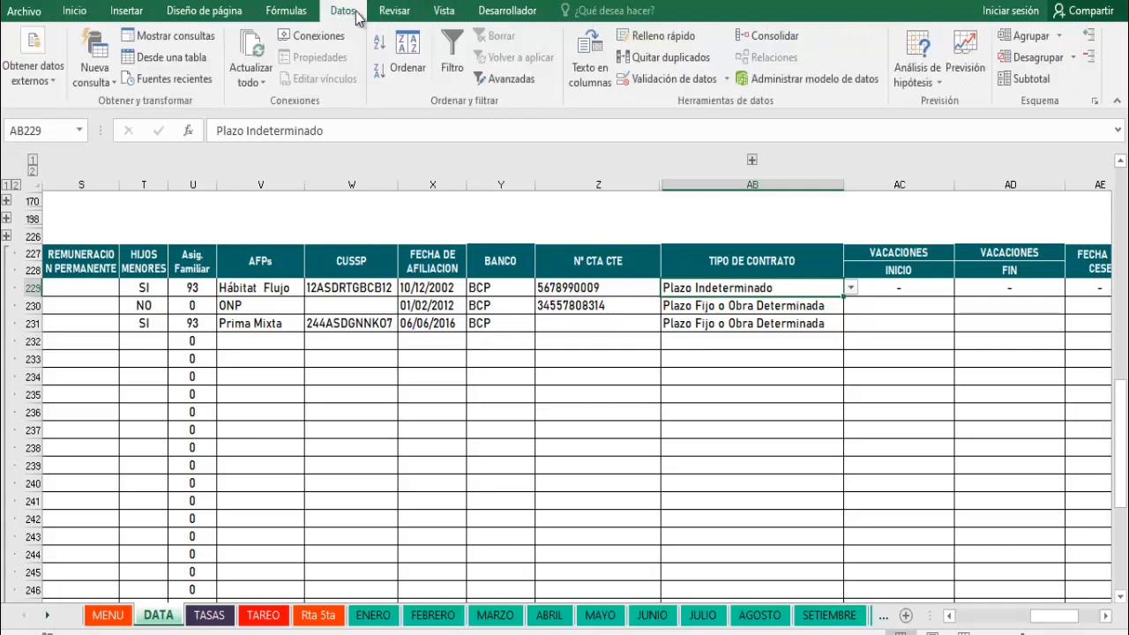
{"action": "left_click", "coordinate": [670, 80]}
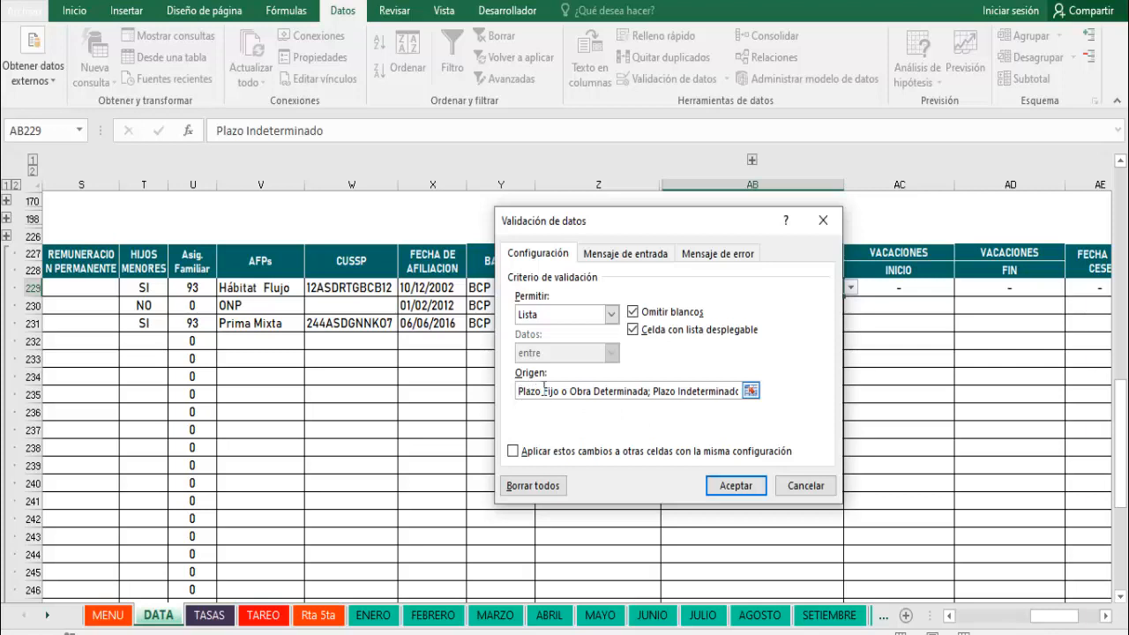
{"action": "left_click", "coordinate": [821, 223]}
Step: Examine the VACACIONES INICIO and FIN columns for the SETIEMBRE workers
{"action": "left_click", "coordinate": [896, 293]}
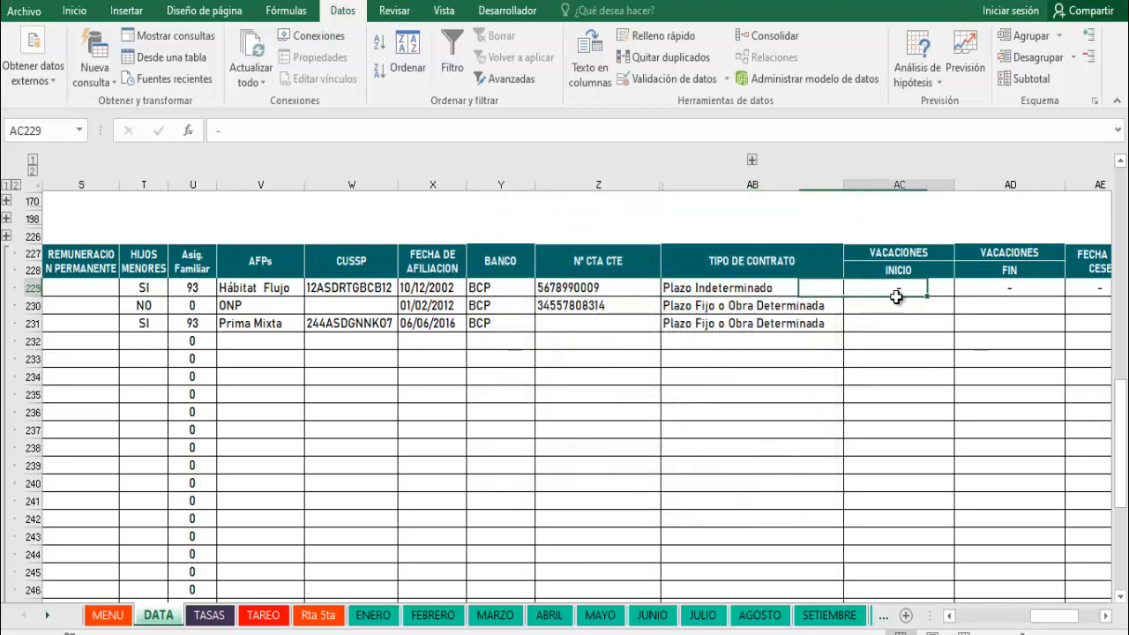
{"action": "left_click_drag", "start_coordinate": [897, 297], "coordinate": [899, 321]}
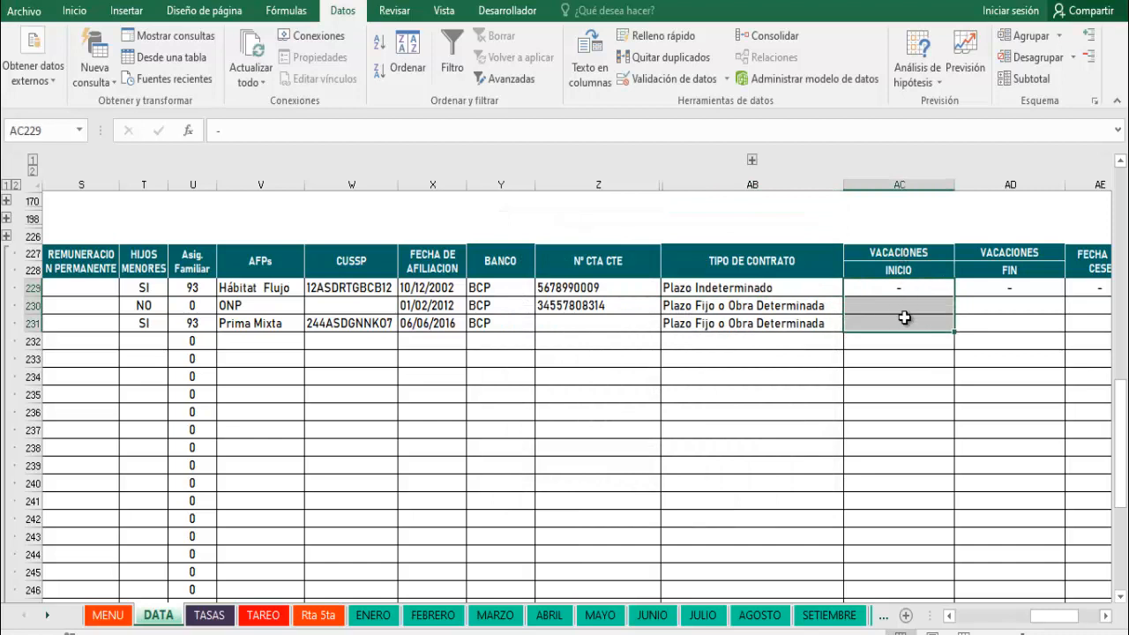
{"action": "left_click", "coordinate": [904, 321]}
{"action": "left_click", "coordinate": [1109, 623]}
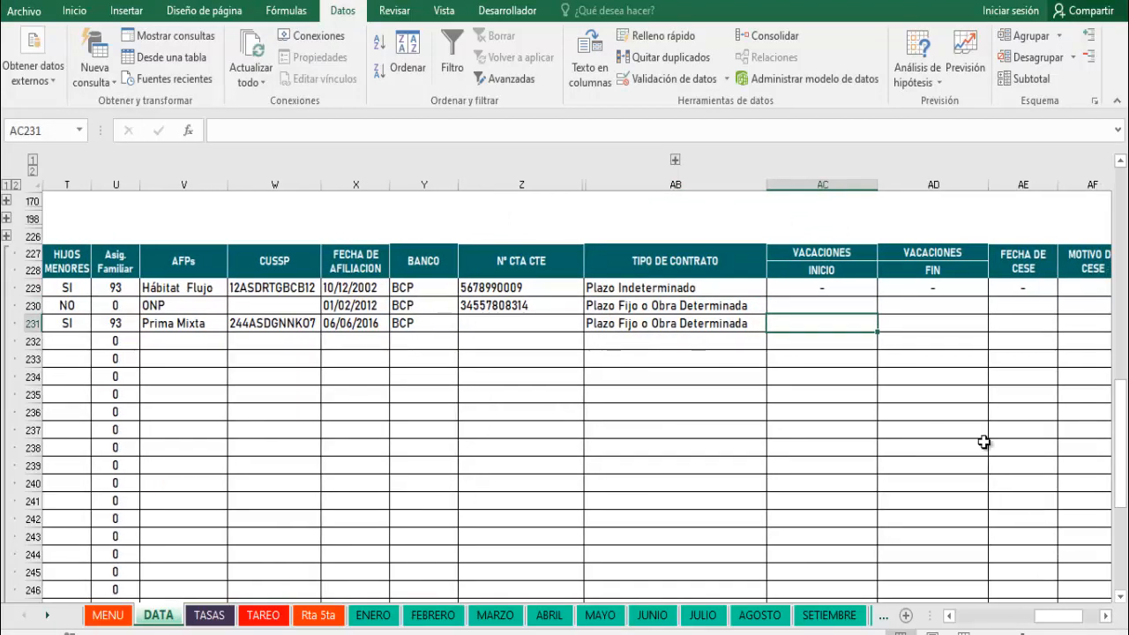
{"action": "left_click", "coordinate": [933, 325]}
{"action": "left_click", "coordinate": [1103, 620]}
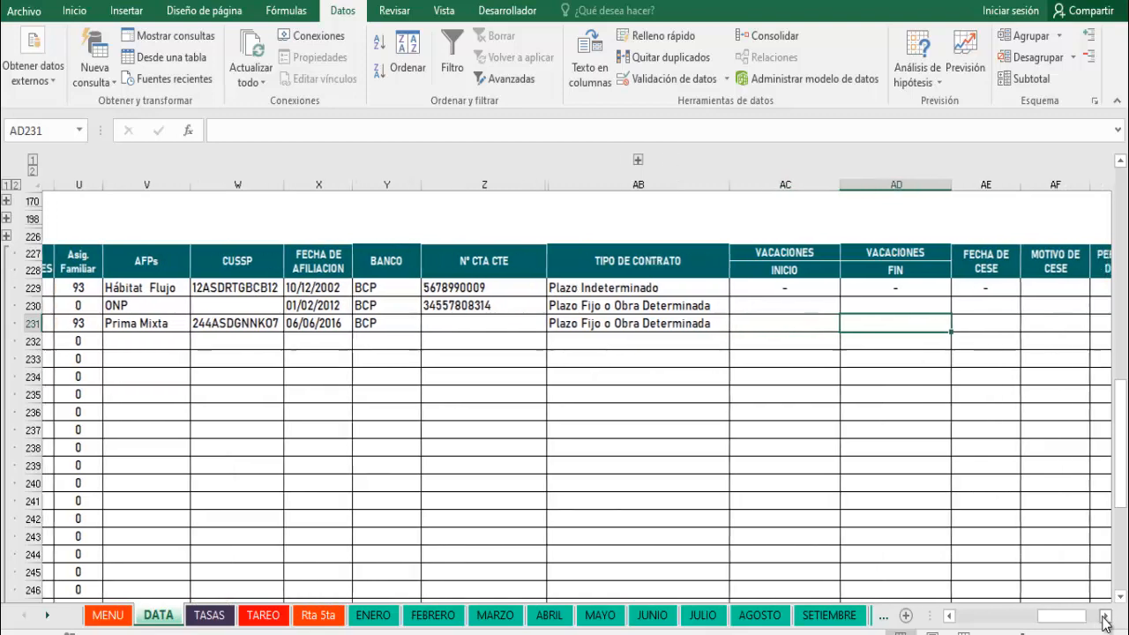
{"action": "left_click", "coordinate": [1105, 623]}
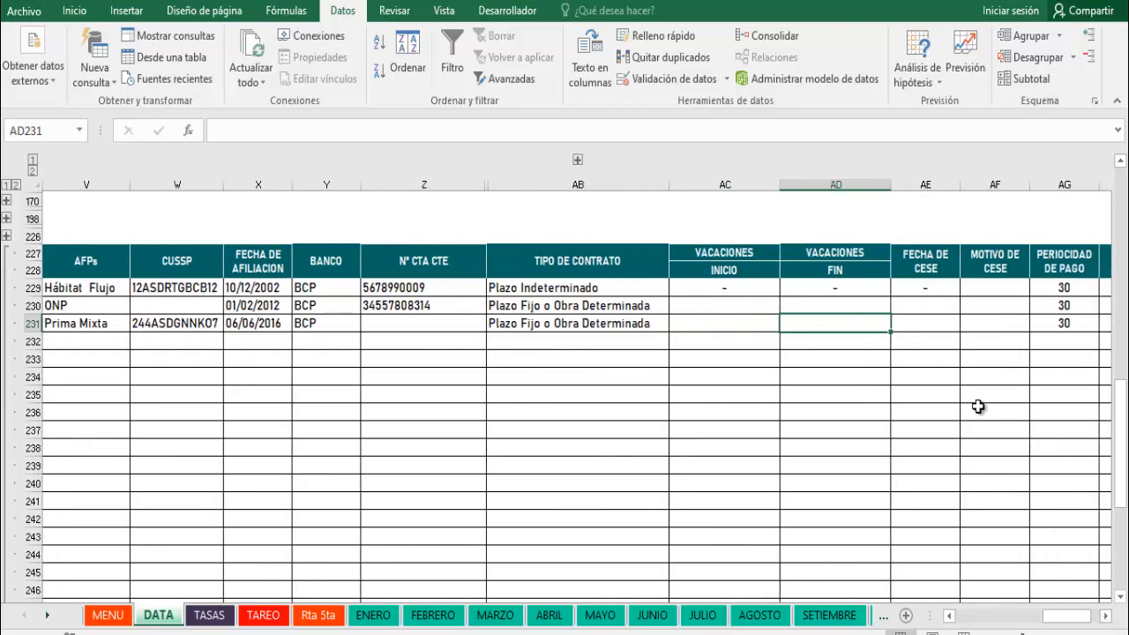
Step: Examine the FECHA DE CESE and MOTIVO DE CESE columns for the third SETIEMBRE worker
{"action": "left_click", "coordinate": [926, 321]}
{"action": "left_click", "coordinate": [1103, 620]}
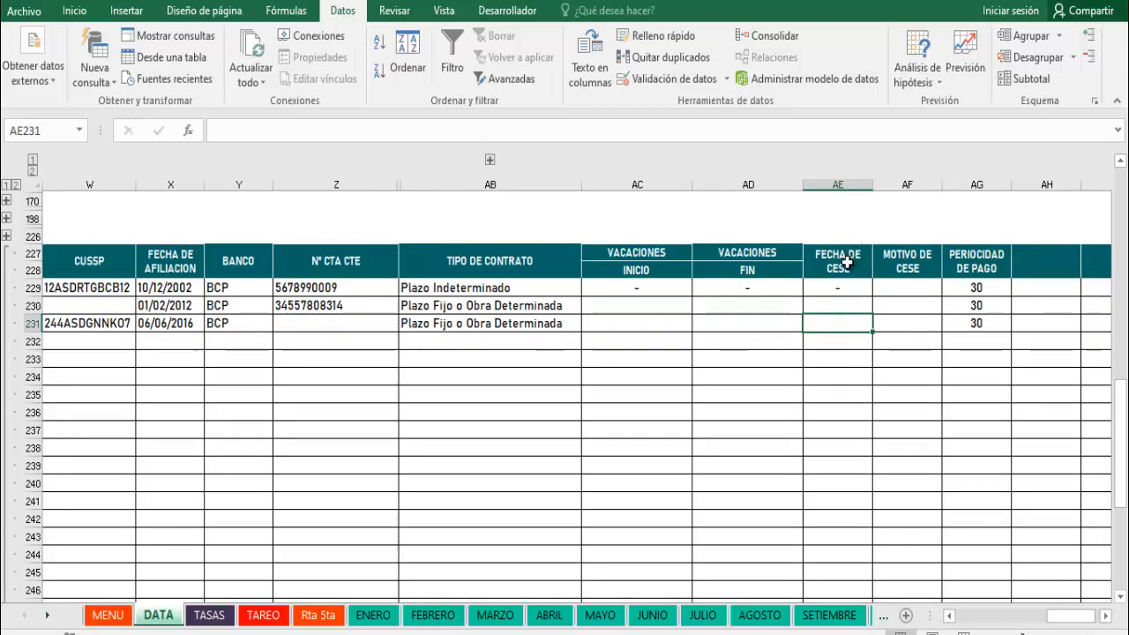
{"action": "left_click", "coordinate": [911, 325]}
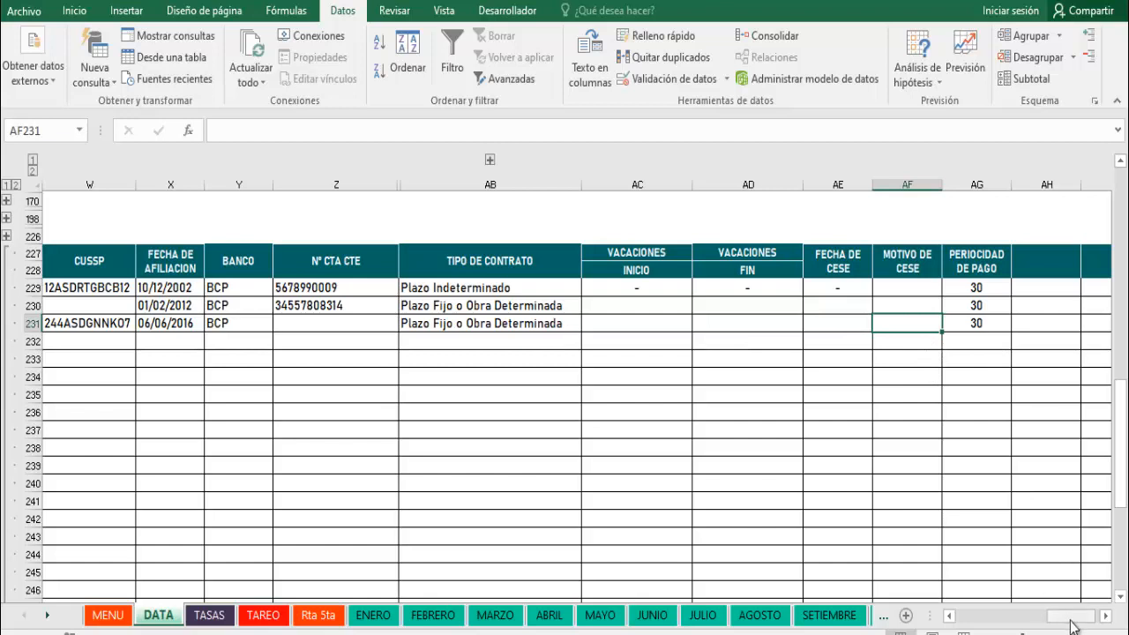
Step: Examine the PERIOCIDAD DE PAGO column for each of the three SETIEMBRE workers
{"action": "left_click", "coordinate": [987, 182]}
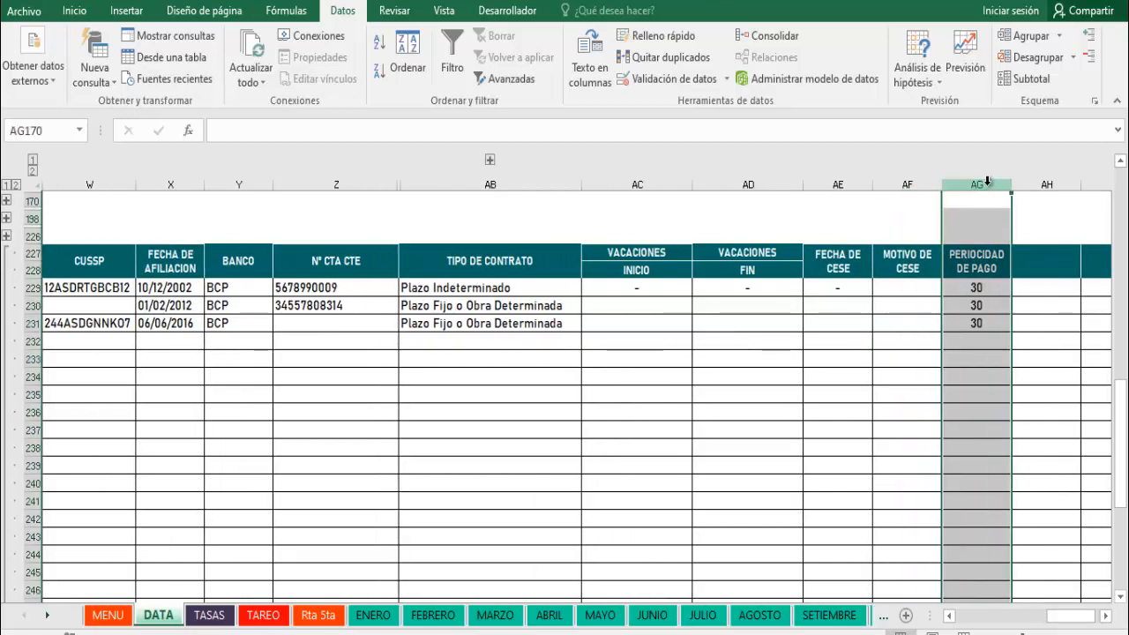
{"action": "left_click", "coordinate": [981, 290]}
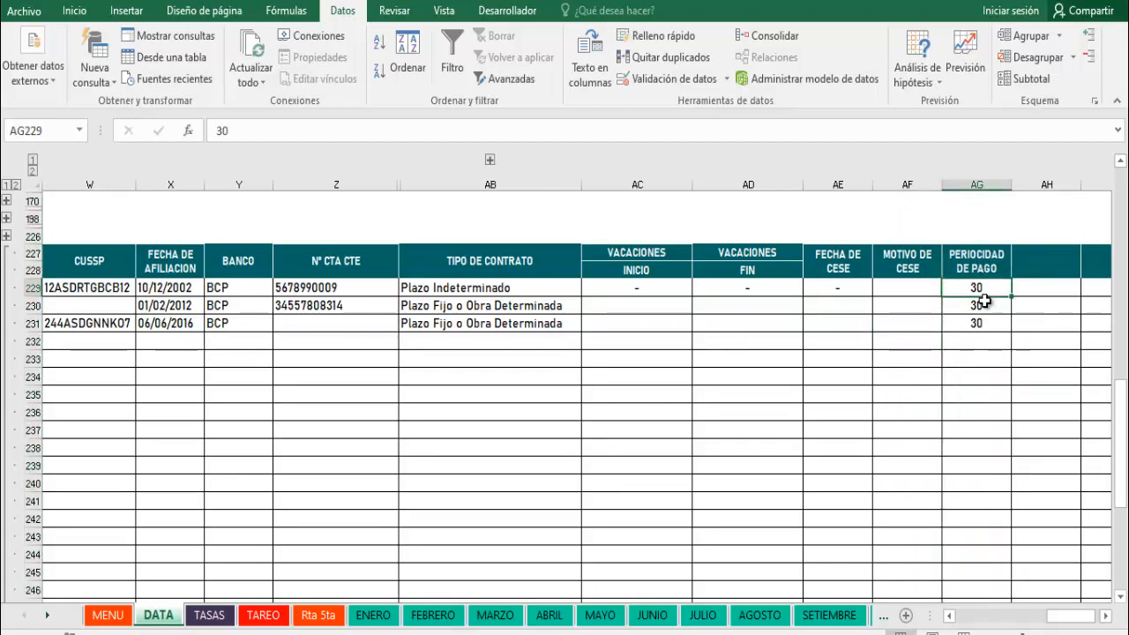
{"action": "left_click", "coordinate": [982, 304]}
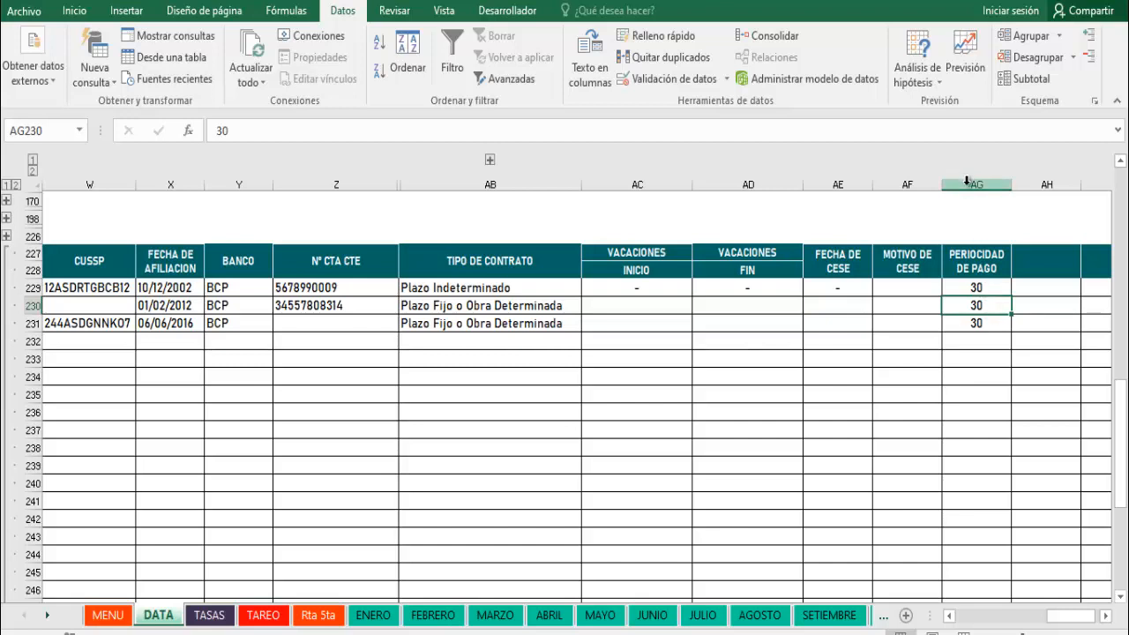
{"action": "left_click_drag", "start_coordinate": [984, 288], "coordinate": [978, 323]}
{"action": "left_click", "coordinate": [984, 288]}
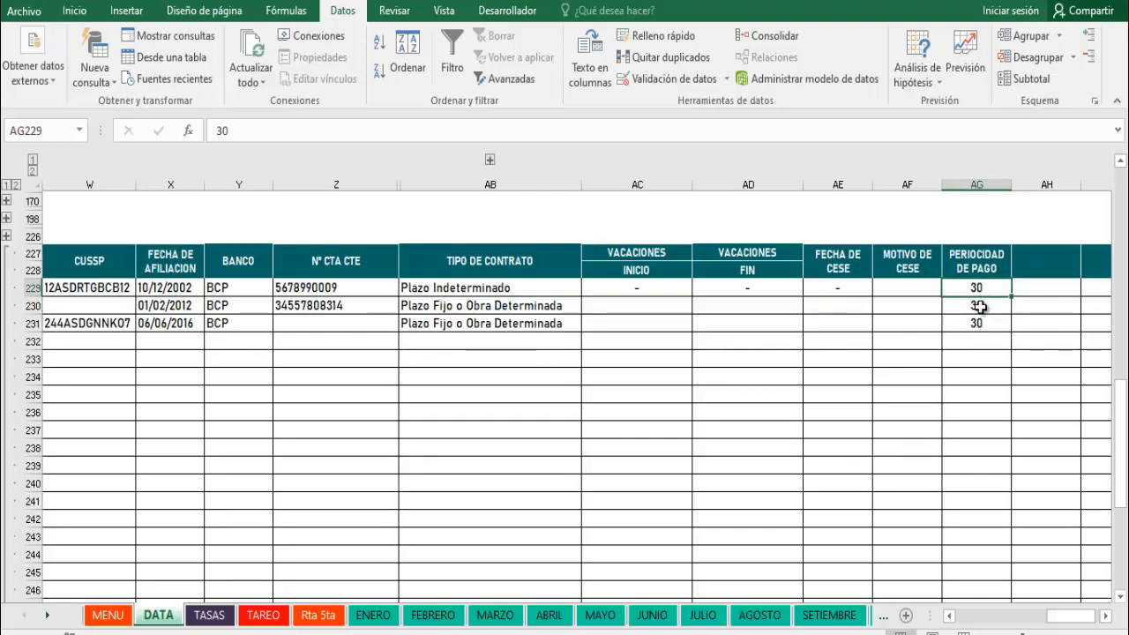
{"action": "left_click", "coordinate": [984, 305]}
{"action": "left_click", "coordinate": [984, 325]}
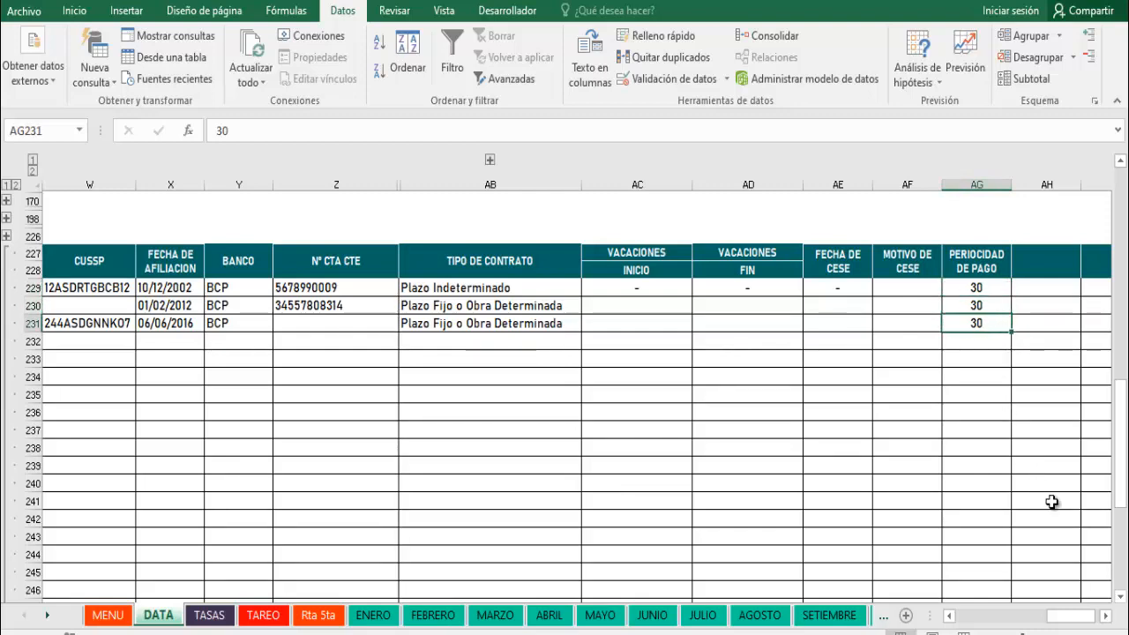
Step: Expand the SETIEMBRE group on the TASAS sheet and examine its pension system rates table
{"action": "left_click_drag", "start_coordinate": [1071, 616], "coordinate": [966, 625]}
{"action": "left_click", "coordinate": [209, 615]}
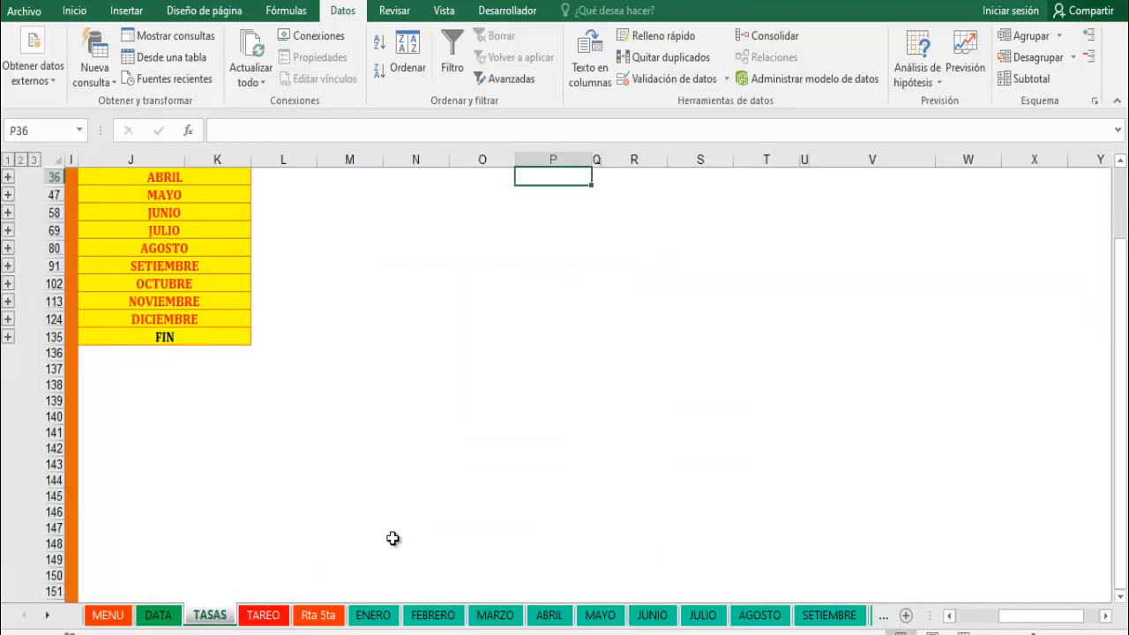
{"action": "left_click_drag", "start_coordinate": [1051, 615], "coordinate": [957, 618]}
{"action": "left_click", "coordinate": [8, 283]}
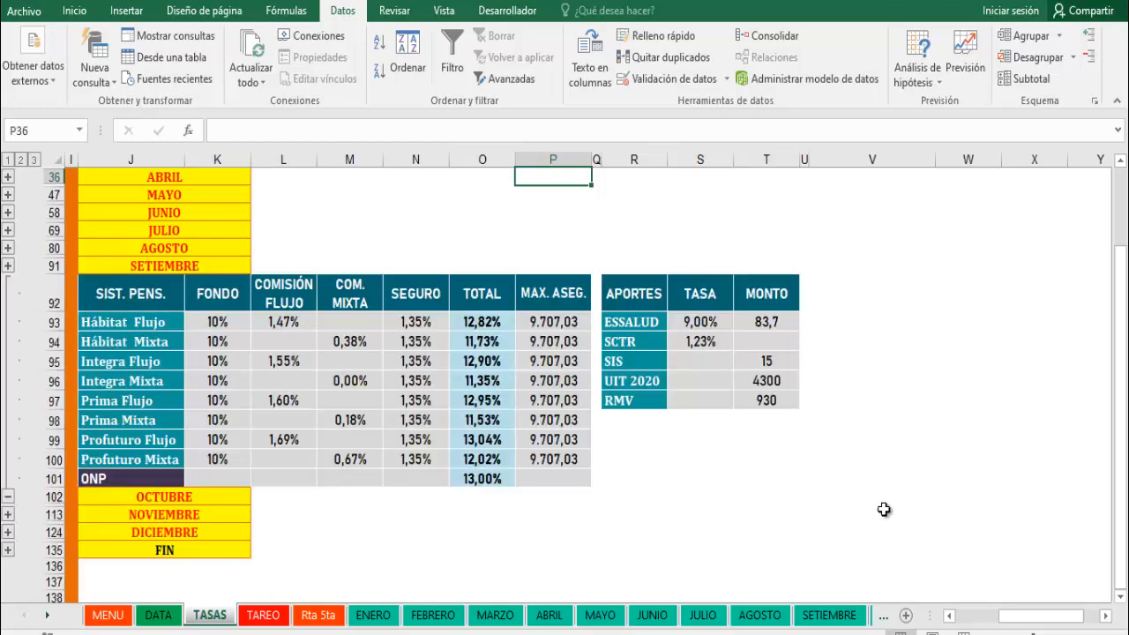
{"action": "left_click_drag", "start_coordinate": [110, 299], "coordinate": [563, 464]}
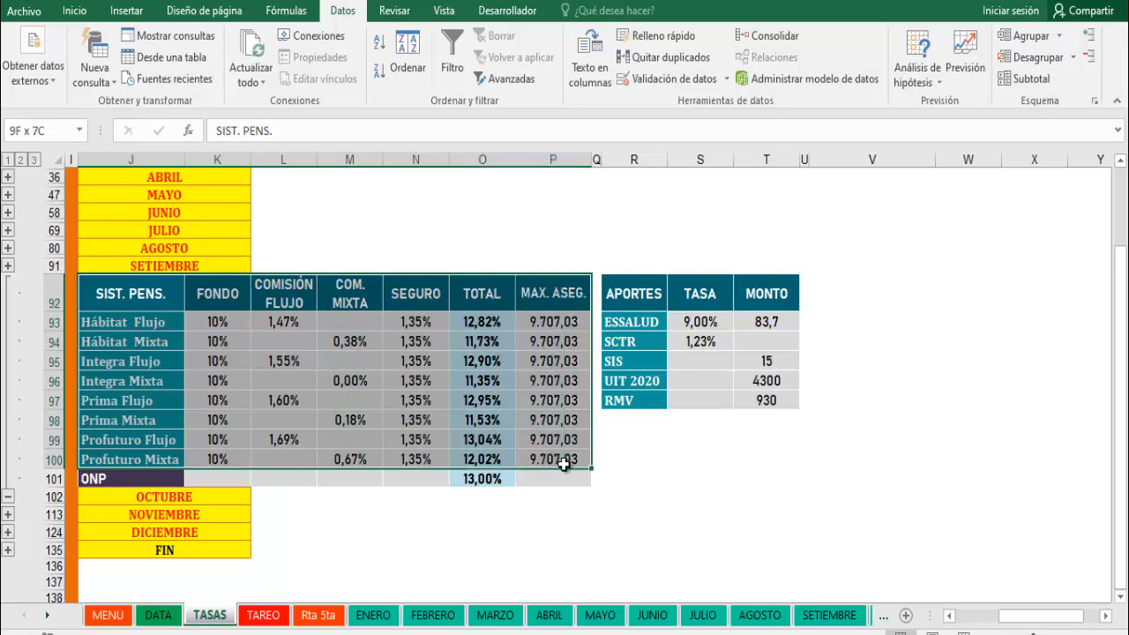
Step: Examine the SETIEMBRE APORTES table, covering ESSALUD, SCTR, SIS, UIT 2020 and RMV
{"action": "left_click", "coordinate": [651, 290]}
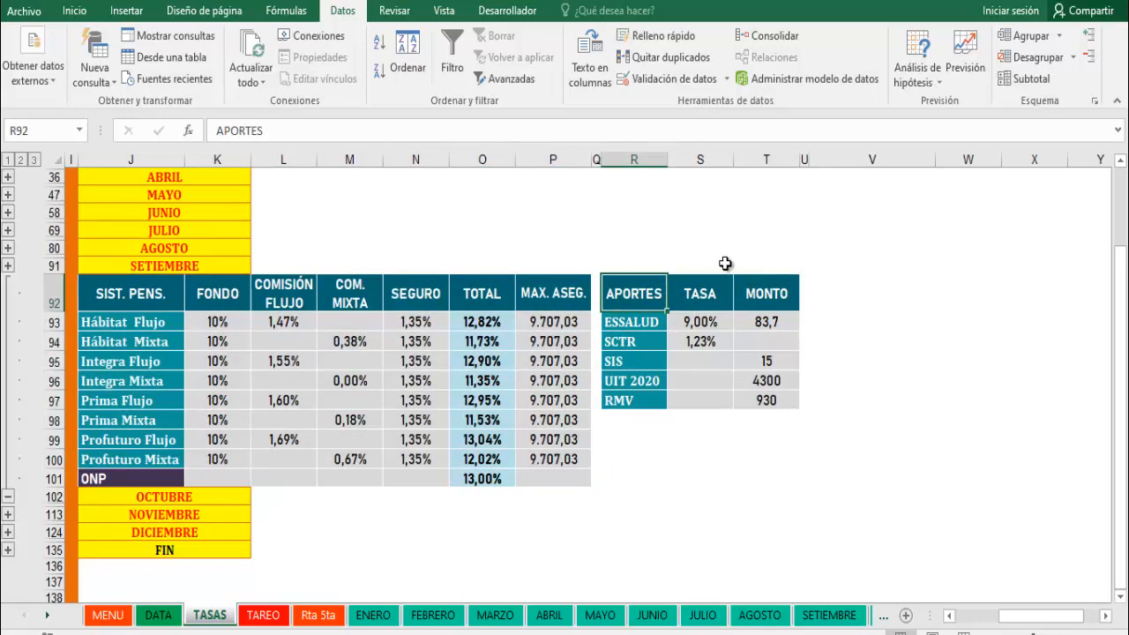
{"action": "left_click", "coordinate": [637, 325]}
{"action": "left_click", "coordinate": [636, 342]}
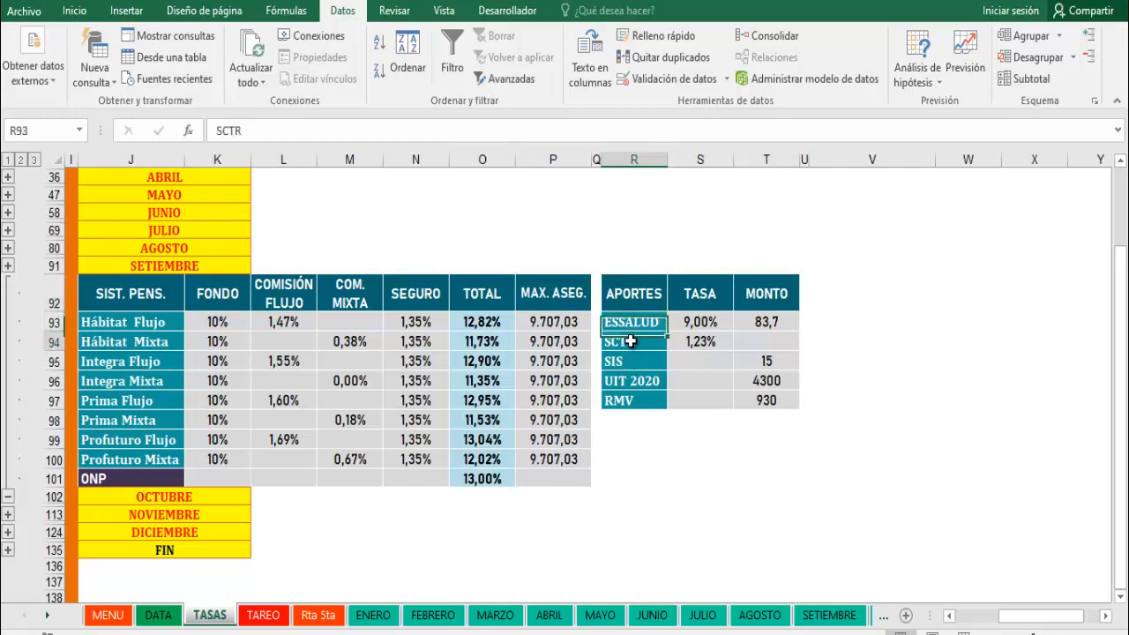
{"action": "left_click", "coordinate": [632, 362]}
{"action": "left_click", "coordinate": [633, 362]}
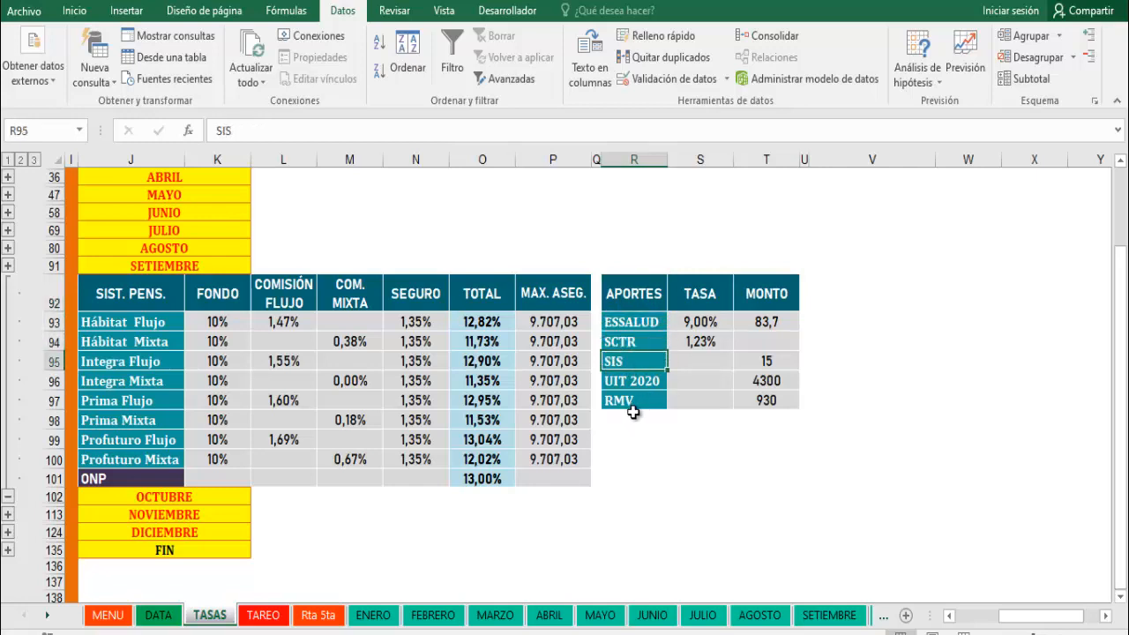
{"action": "left_click", "coordinate": [637, 384]}
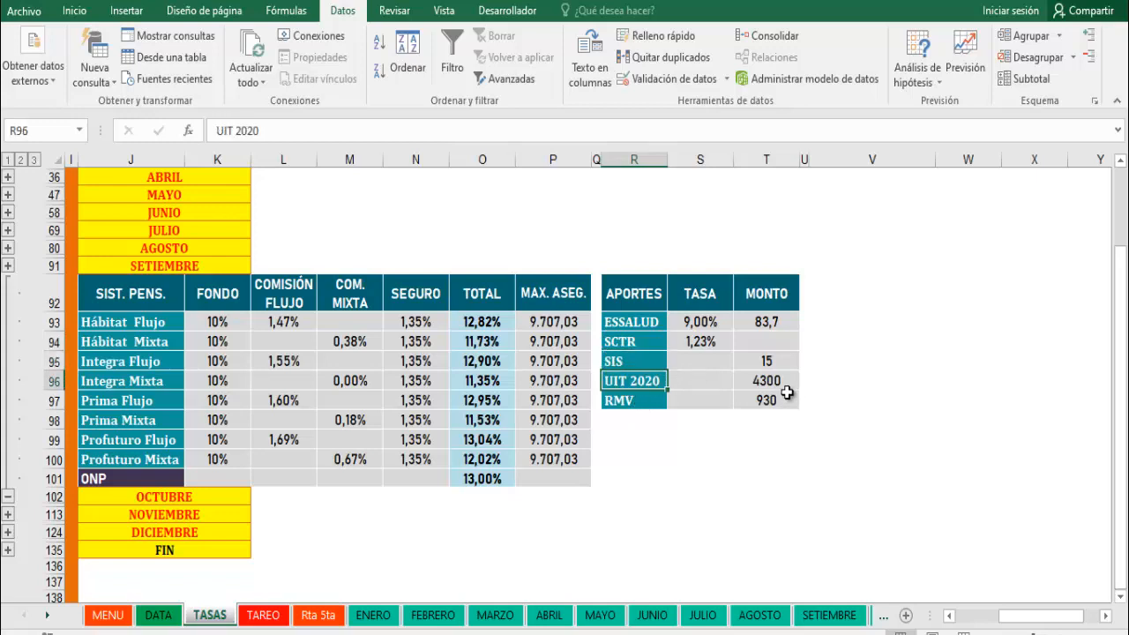
{"action": "left_click", "coordinate": [785, 387]}
{"action": "left_click", "coordinate": [770, 400]}
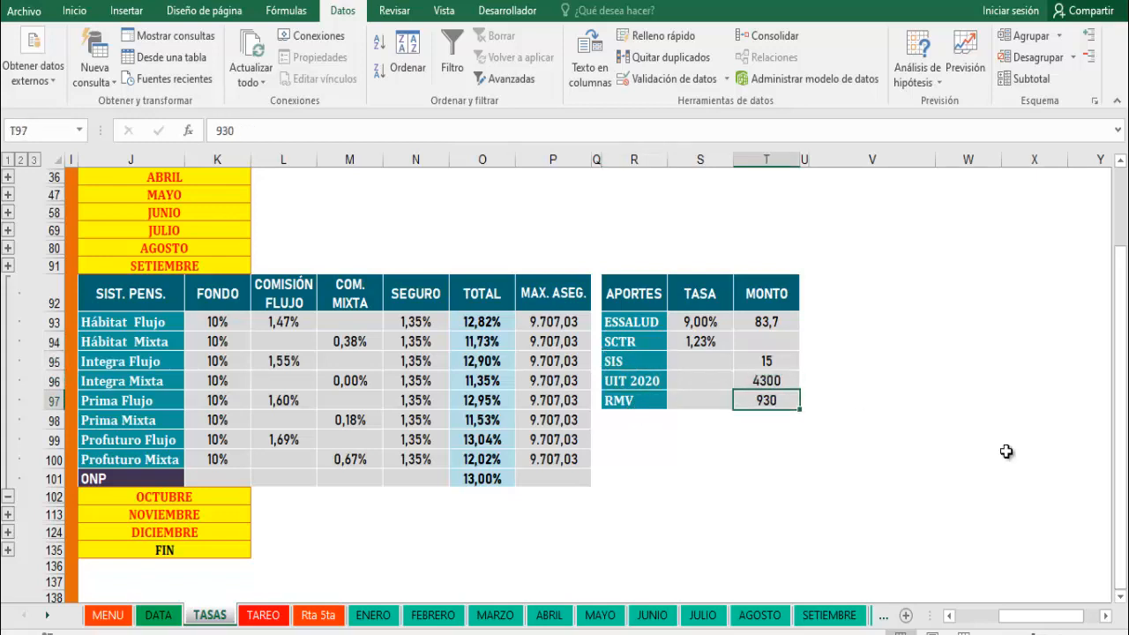
Step: Switch to Chrome, search for "comisiones afp" and open the SBS page on pension commissions and insurance premiums
{"action": "left_click_drag", "start_coordinate": [102, 302], "coordinate": [574, 446]}
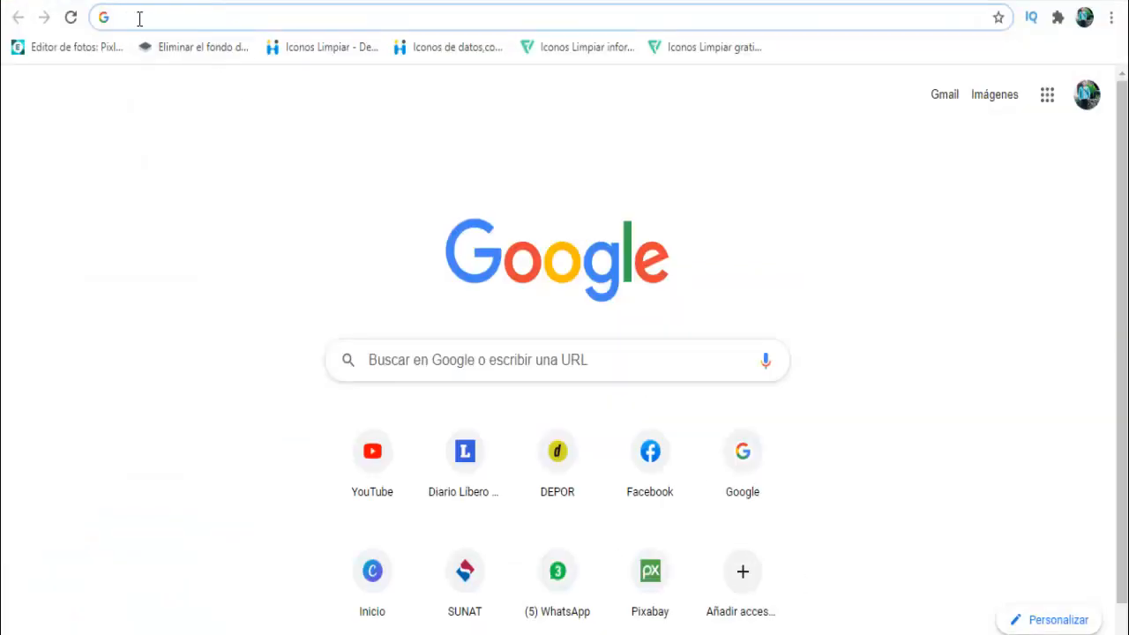
{"action": "type", "text": "com"}
{"action": "key", "text": "Return"}
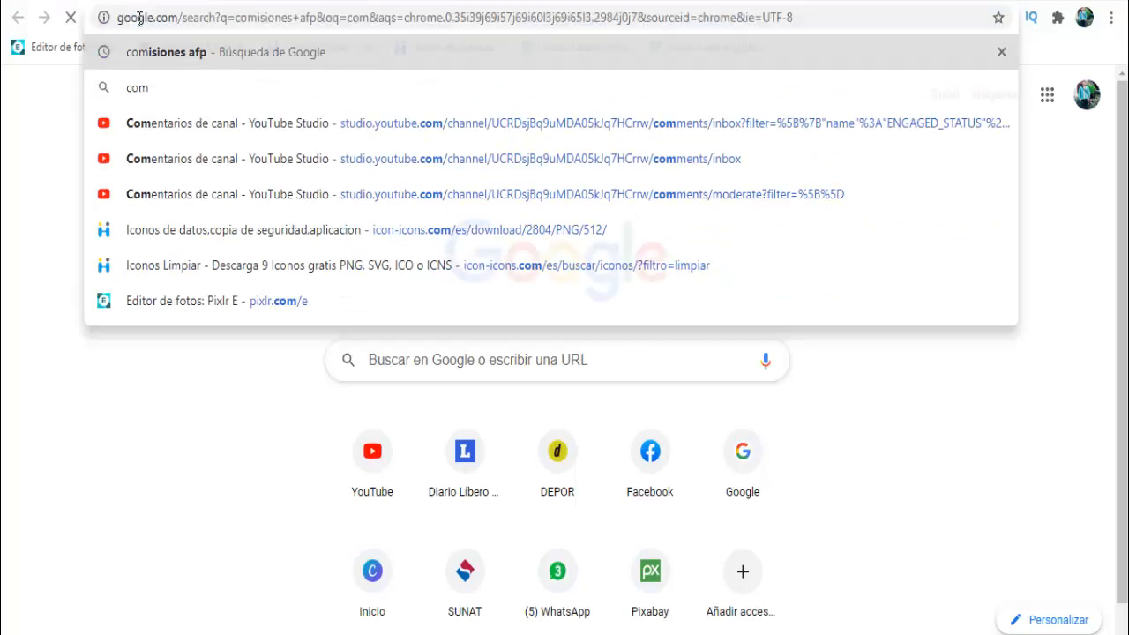
{"action": "left_click", "coordinate": [212, 231]}
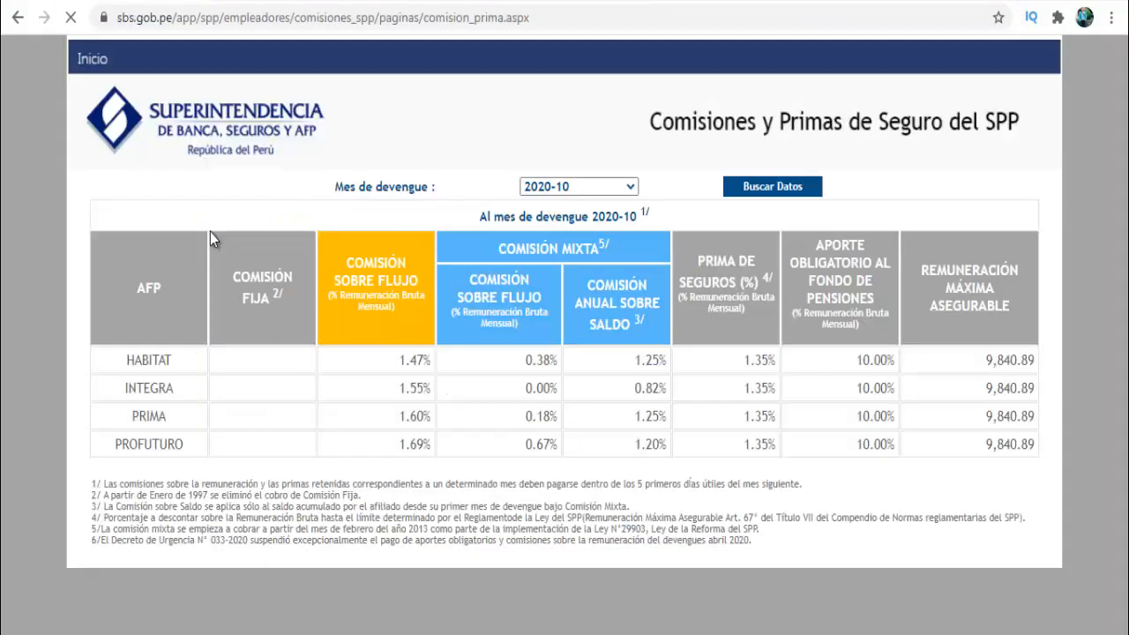
Step: Retrieve the SBS commissions for accrual month 2020-09 and compare them with the SETIEMBRE rates table in Excel
{"action": "left_click", "coordinate": [633, 193]}
{"action": "left_click", "coordinate": [587, 237]}
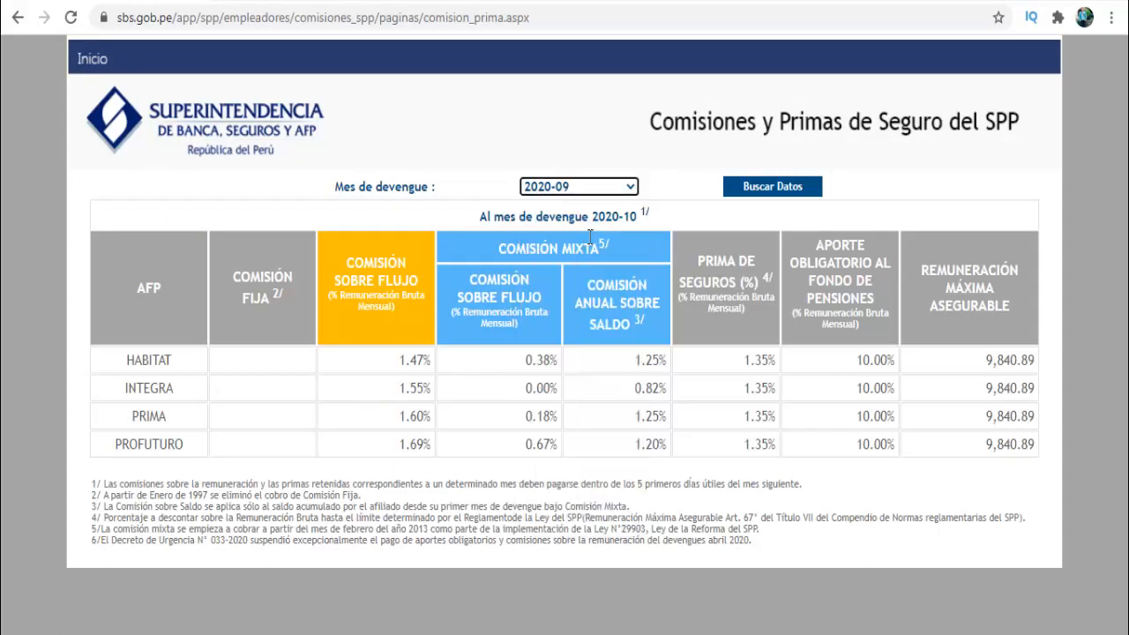
{"action": "left_click", "coordinate": [770, 196]}
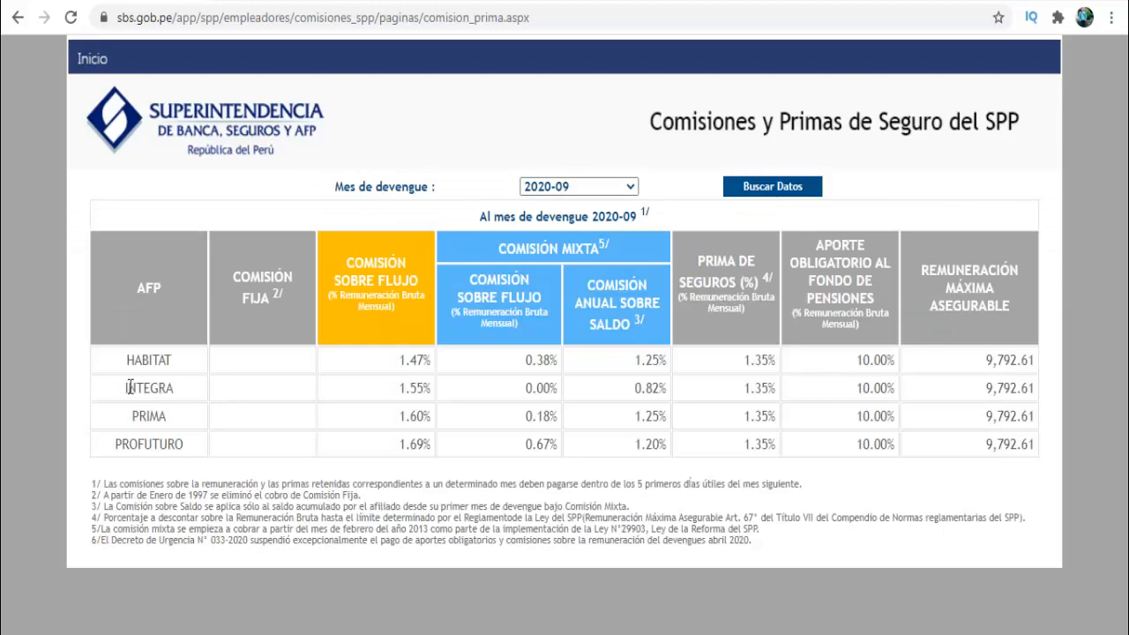
{"action": "key", "text": "alt+Tab"}
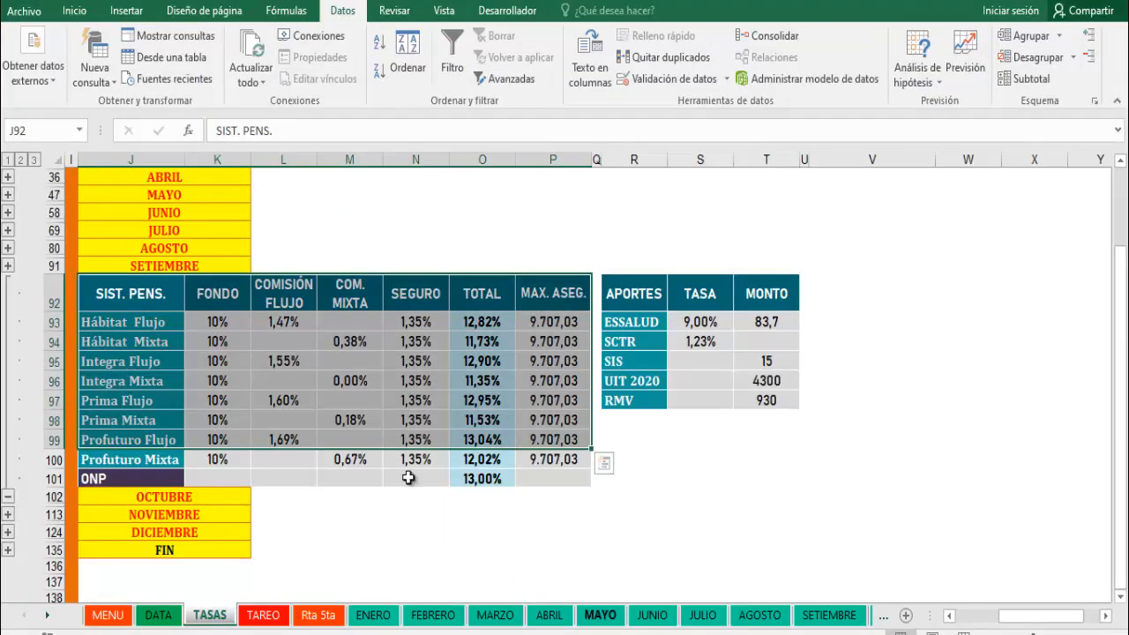
{"action": "left_click", "coordinate": [211, 377]}
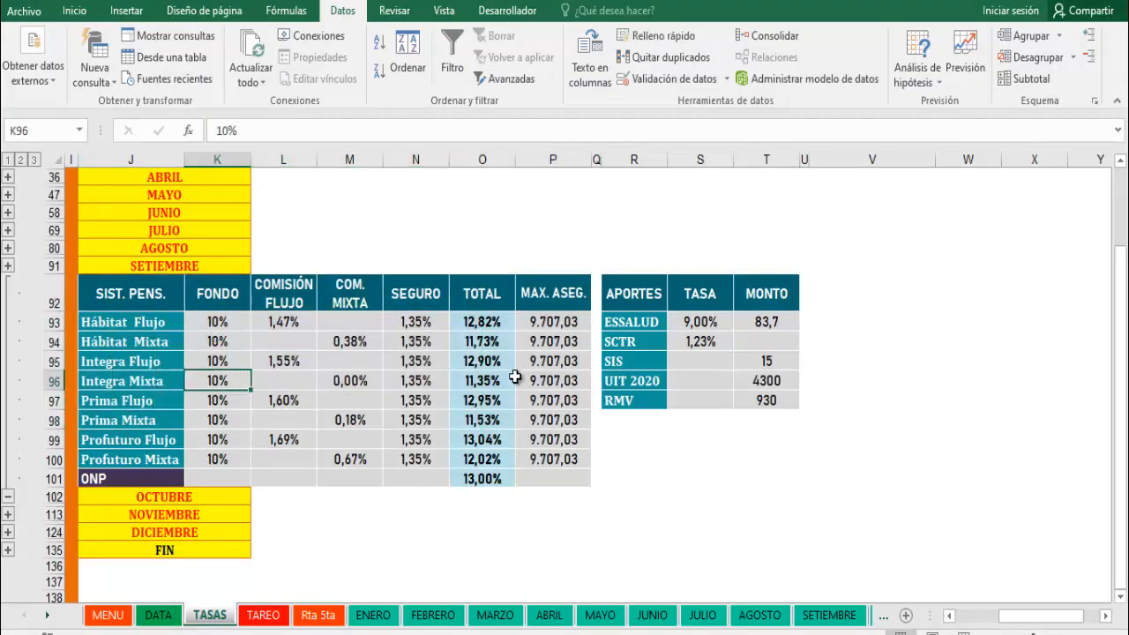
Step: Highlight the SETIEMBRE pension rates J92:P100 on TASAS, and expand the SETIEMBRE group on the TAREO sheet
{"action": "left_click", "coordinate": [700, 478]}
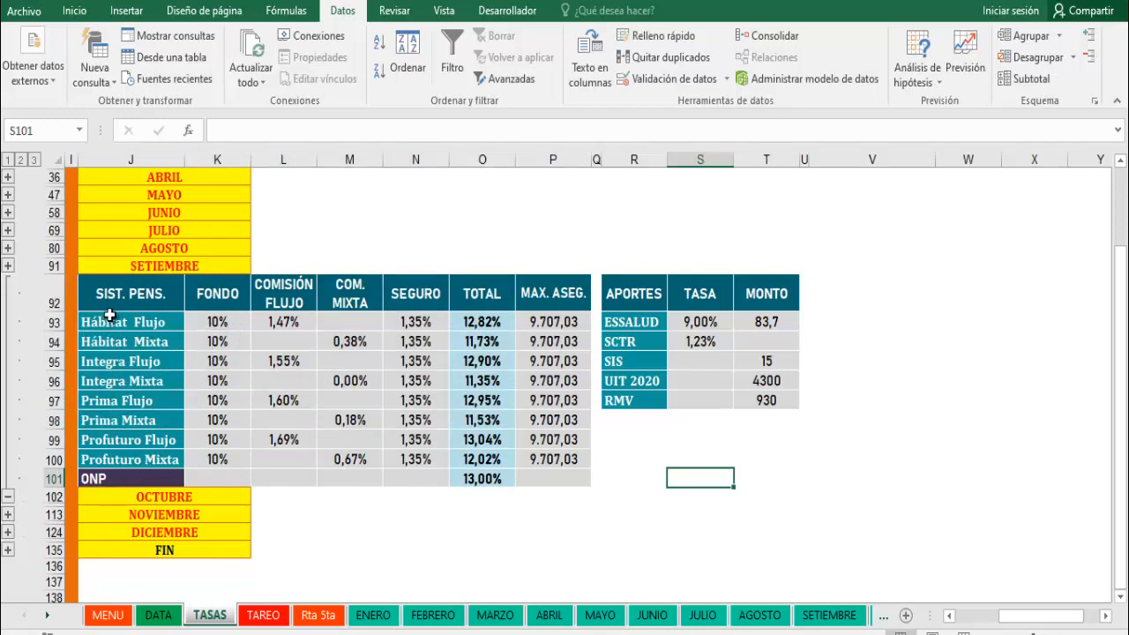
{"action": "left_click_drag", "start_coordinate": [114, 300], "coordinate": [578, 460]}
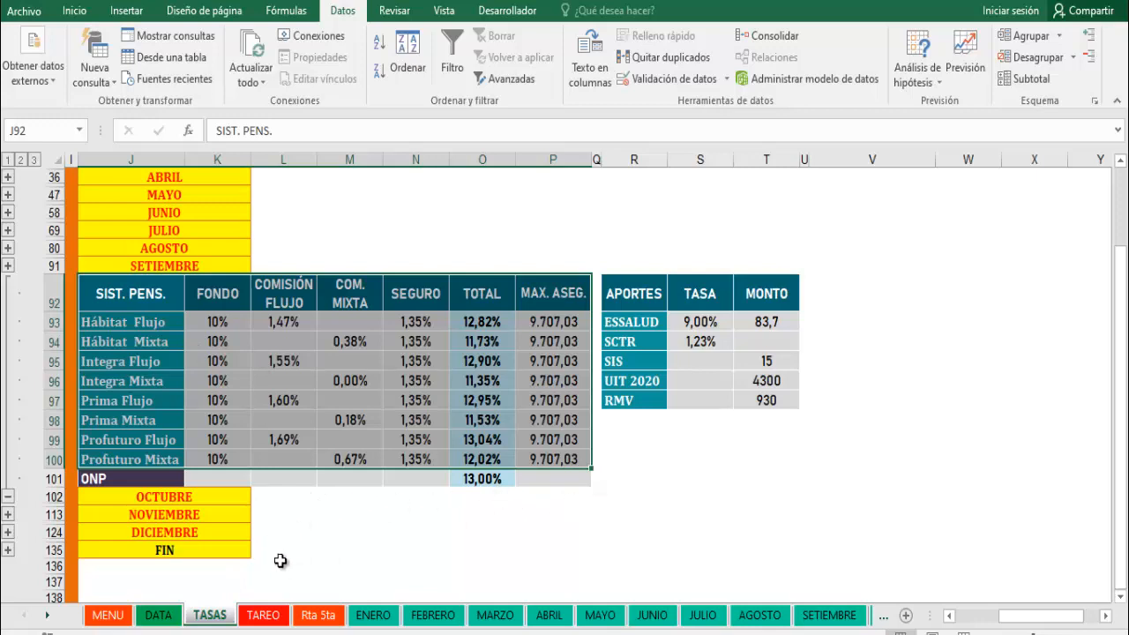
{"action": "left_click", "coordinate": [262, 617]}
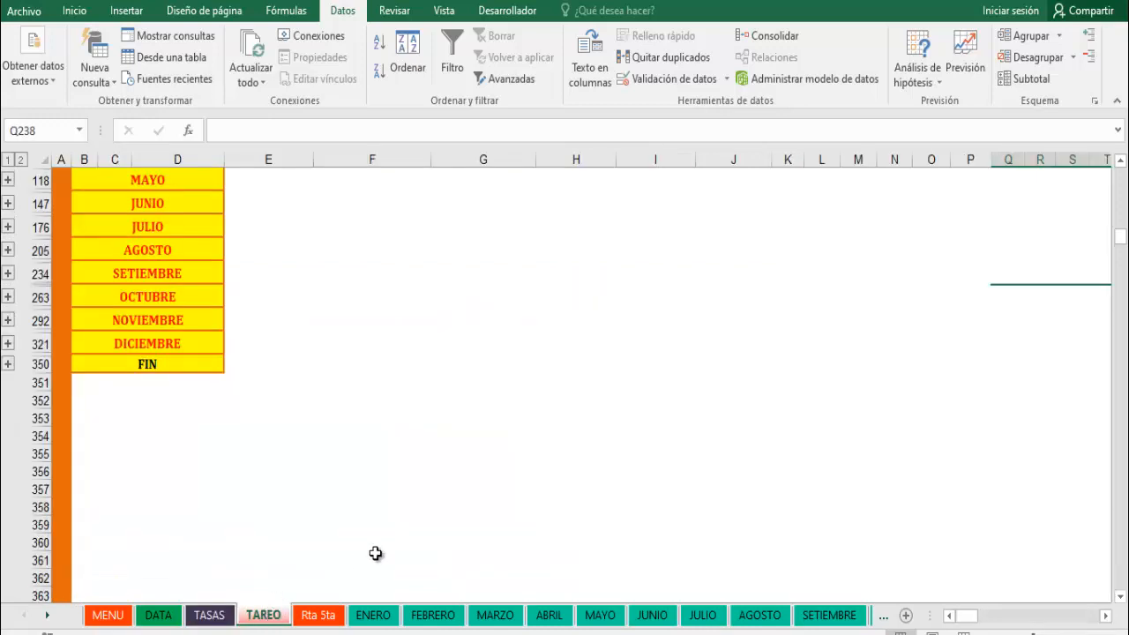
{"action": "scroll", "coordinate": [202, 365], "scroll_direction": "up", "scroll_amount": 2}
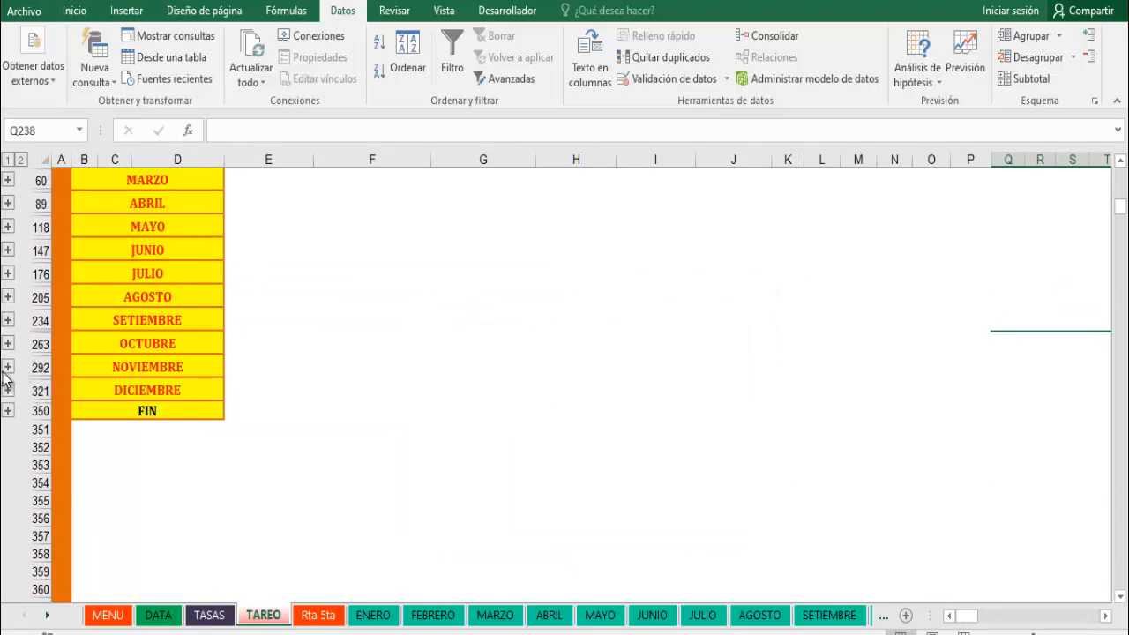
{"action": "left_click", "coordinate": [9, 344]}
{"action": "scroll", "coordinate": [232, 479], "scroll_direction": "up", "scroll_amount": 3}
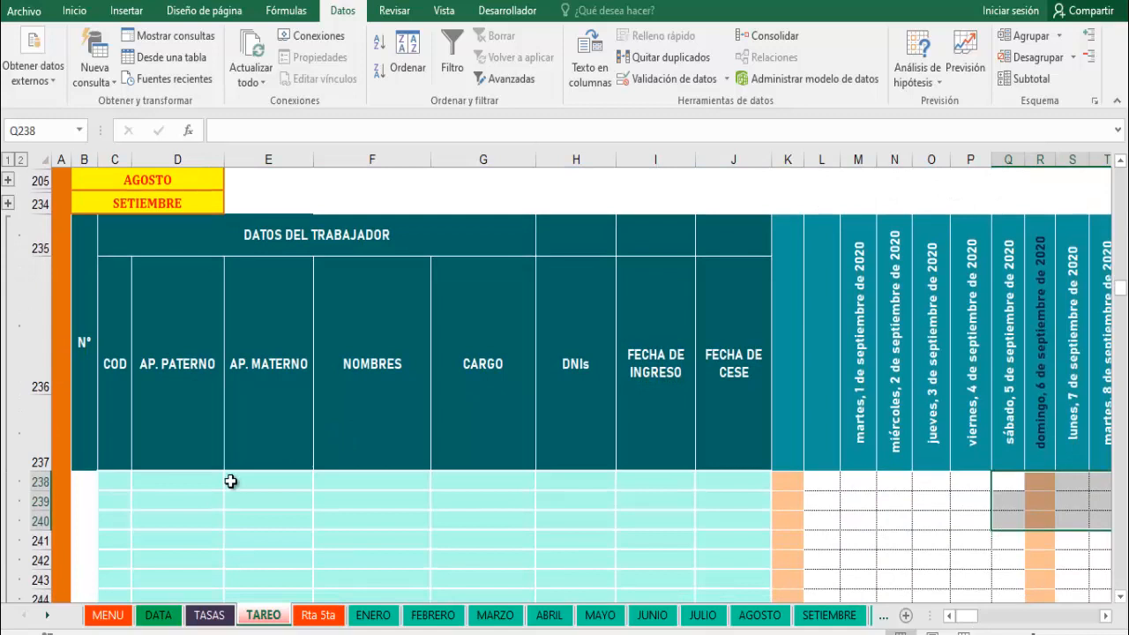
Step: Number the first three workers 1, 2 and 3 in the N° column of the SETIEMBRE attendance table, B238:B240
{"action": "left_click", "coordinate": [80, 486]}
{"action": "type", "text": "1"}
{"action": "key", "text": "Return"}
{"action": "type", "text": "2"}
{"action": "key", "text": "Return"}
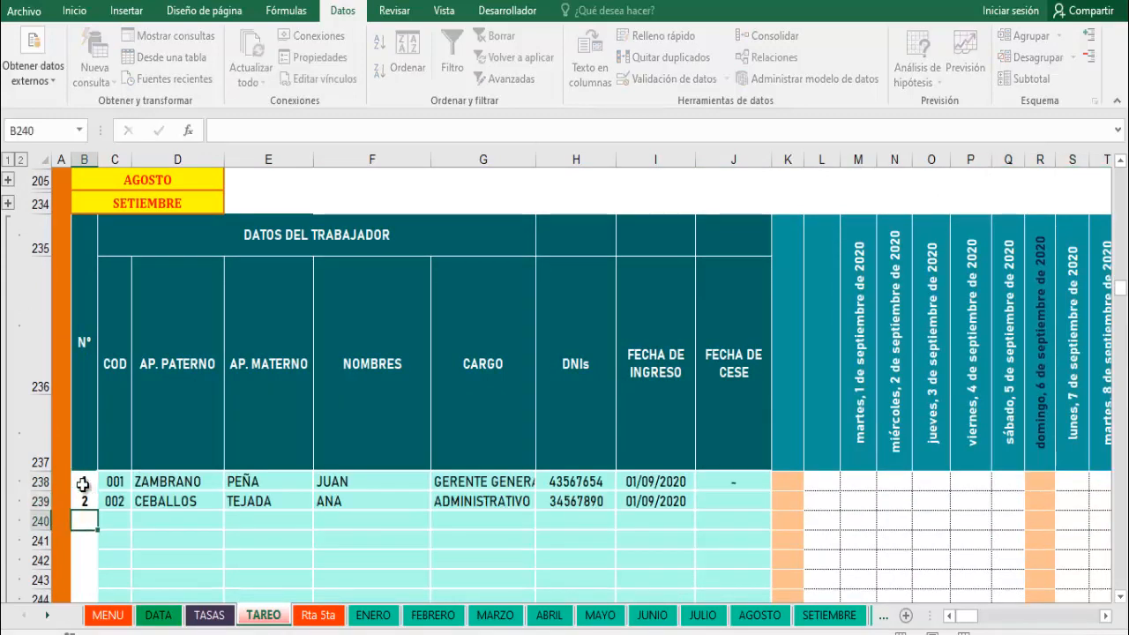
{"action": "type", "text": "3"}
{"action": "key", "text": "Return"}
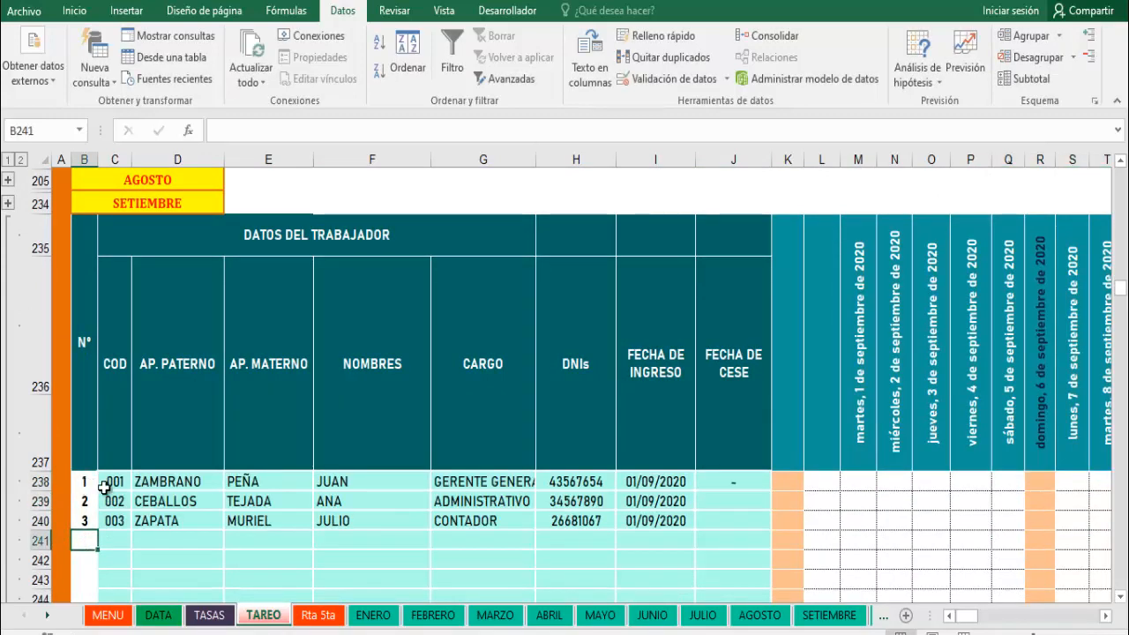
Step: Mark Sunday 6 September as D for the three workers in R238:R240
{"action": "mouse_move", "coordinate": [967, 616]}
{"action": "left_mouse_down"}
{"action": "mouse_move", "coordinate": [976, 621]}
{"action": "mouse_move", "coordinate": [963, 621]}
{"action": "left_mouse_up"}
{"action": "left_click", "coordinate": [563, 484]}
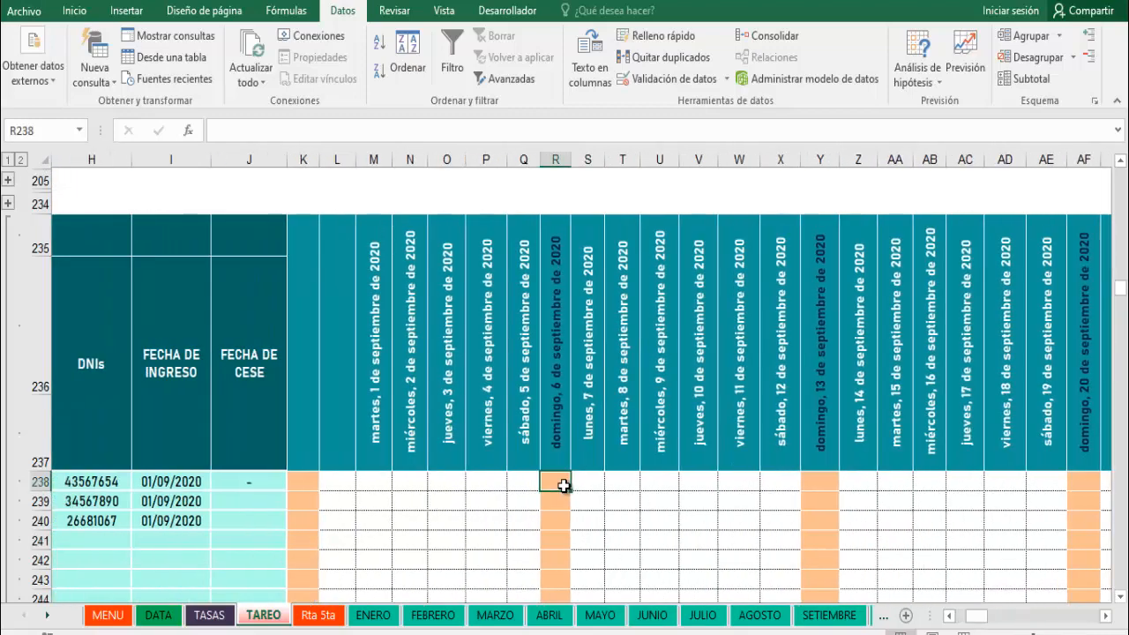
{"action": "type", "text": "d"}
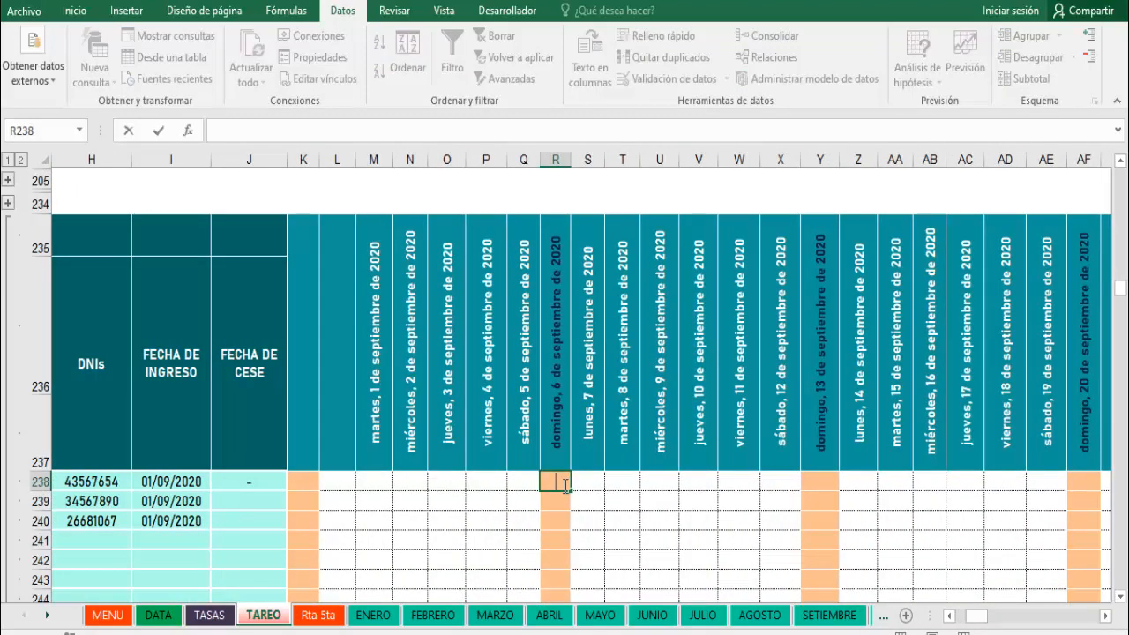
{"action": "type", "text": "D"}
{"action": "key", "text": "Return"}
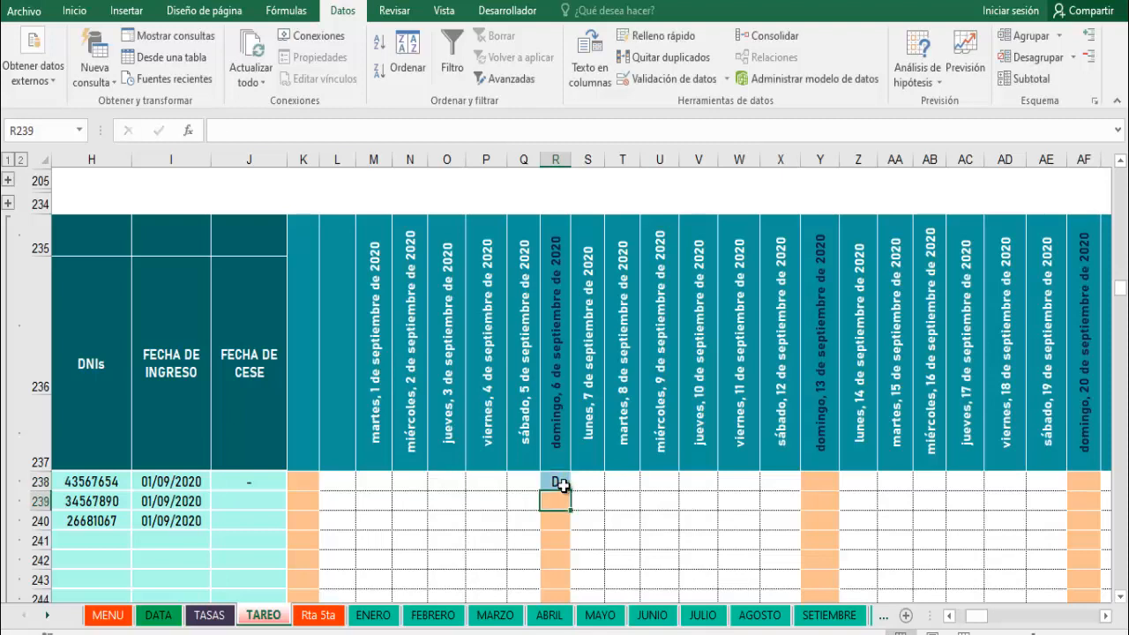
{"action": "left_click", "coordinate": [559, 482]}
{"action": "left_click_drag", "start_coordinate": [569, 494], "coordinate": [577, 515]}
Step: Copy the three D marks to Sundays 13, 20 and 27 September for the same workers
{"action": "key", "text": "ctrl+c"}
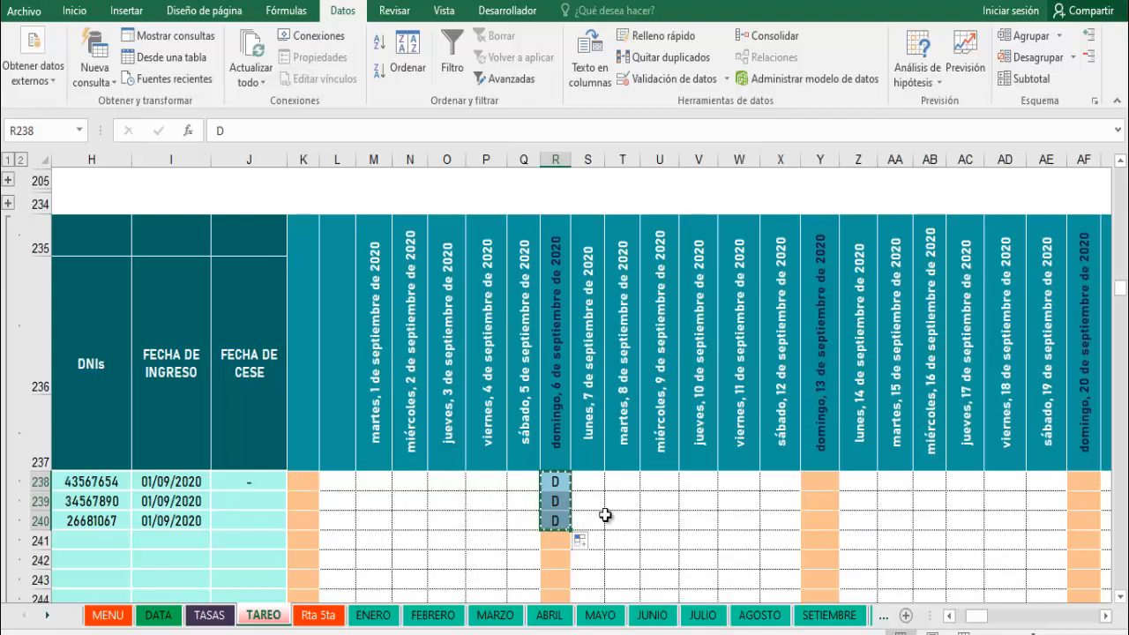
{"action": "left_click", "coordinate": [814, 483]}
{"action": "key", "text": "ctrl+v"}
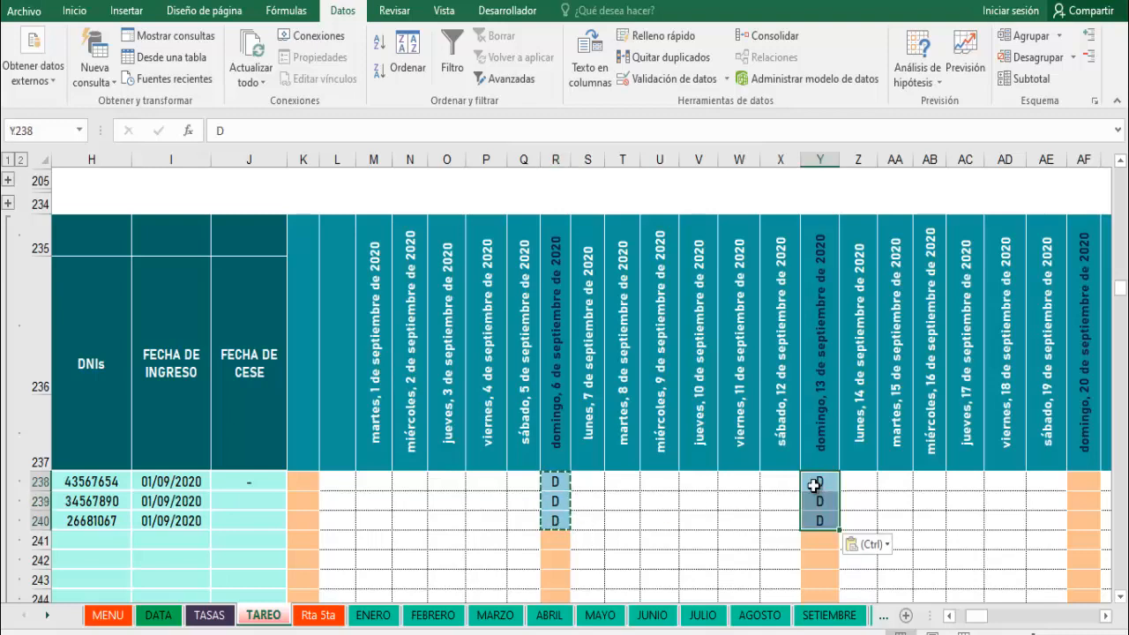
{"action": "left_click", "coordinate": [1084, 484]}
{"action": "key", "text": "ctrl+v"}
{"action": "left_click", "coordinate": [1105, 616]}
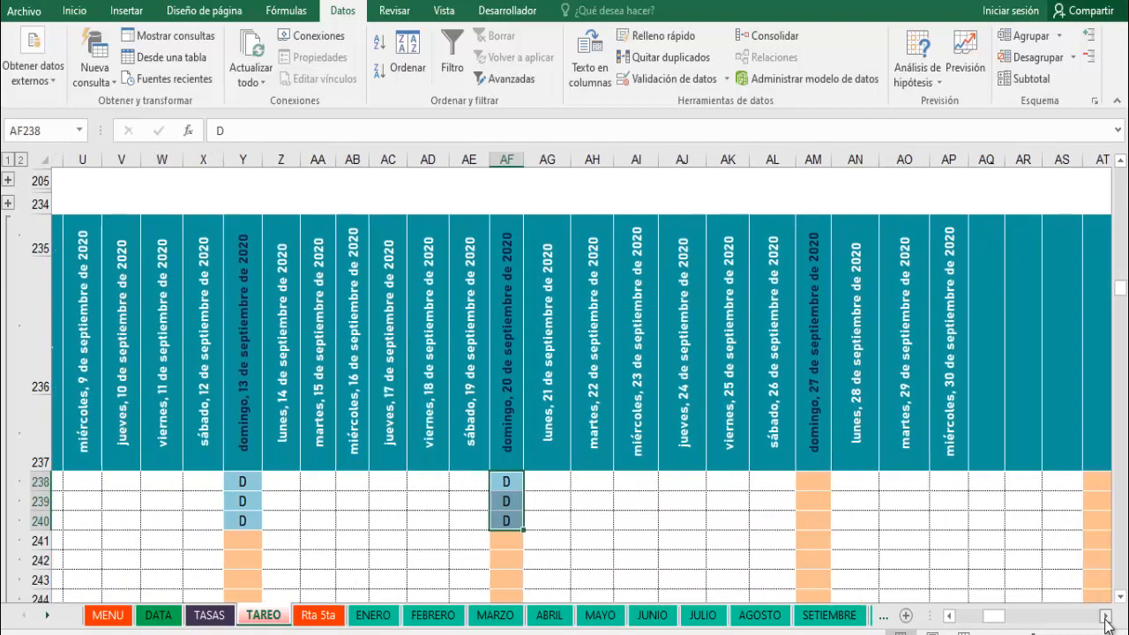
{"action": "left_click", "coordinate": [805, 480]}
{"action": "key", "text": "ctrl+v"}
Step: Look over the SETIEMBRE attendance days, the computed day totals and the income columns through REMUNERACION BASICA BRUTA
{"action": "left_click", "coordinate": [1106, 616]}
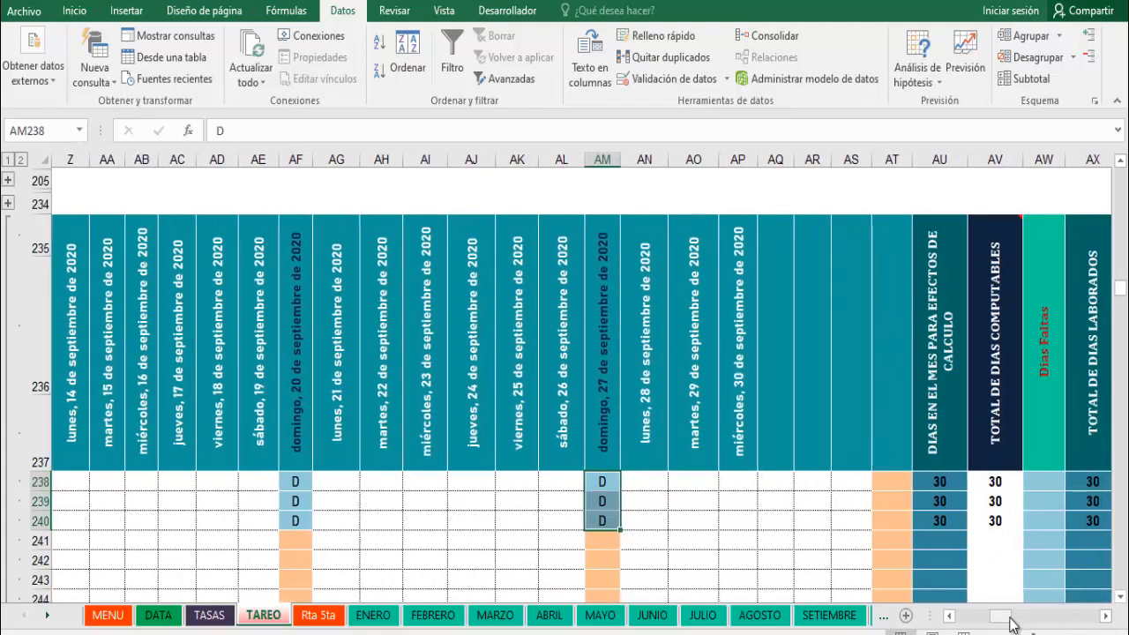
{"action": "left_click_drag", "start_coordinate": [1009, 623], "coordinate": [980, 616]}
{"action": "left_click", "coordinate": [516, 521]}
{"action": "left_click", "coordinate": [845, 521]}
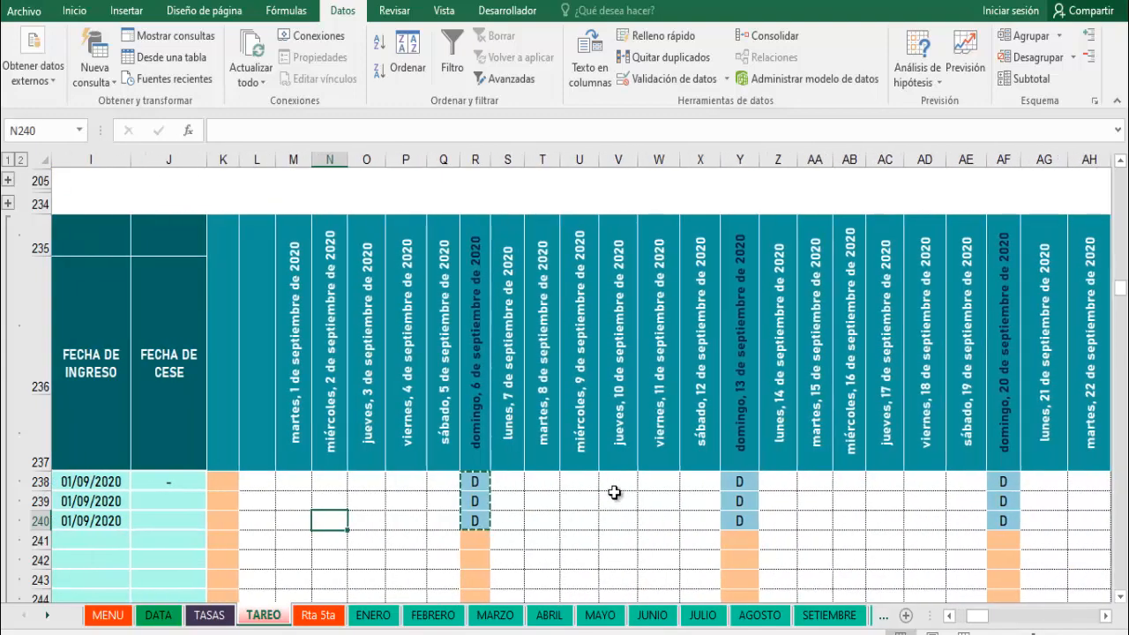
{"action": "left_click_drag", "start_coordinate": [982, 623], "coordinate": [1017, 625]}
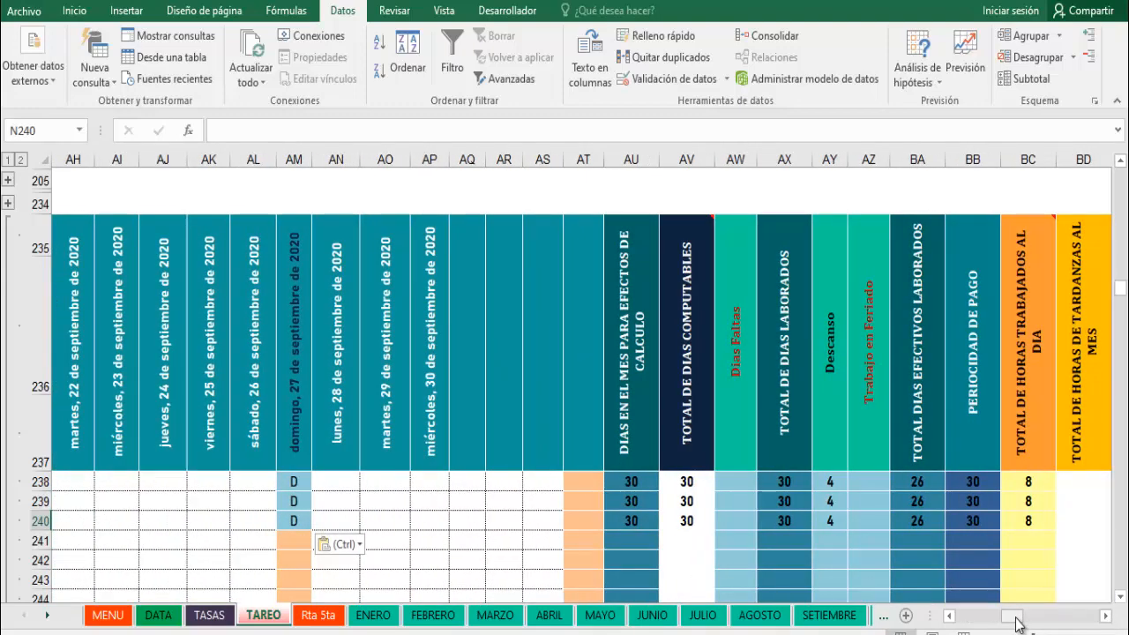
{"action": "left_click_drag", "start_coordinate": [1020, 621], "coordinate": [1080, 615]}
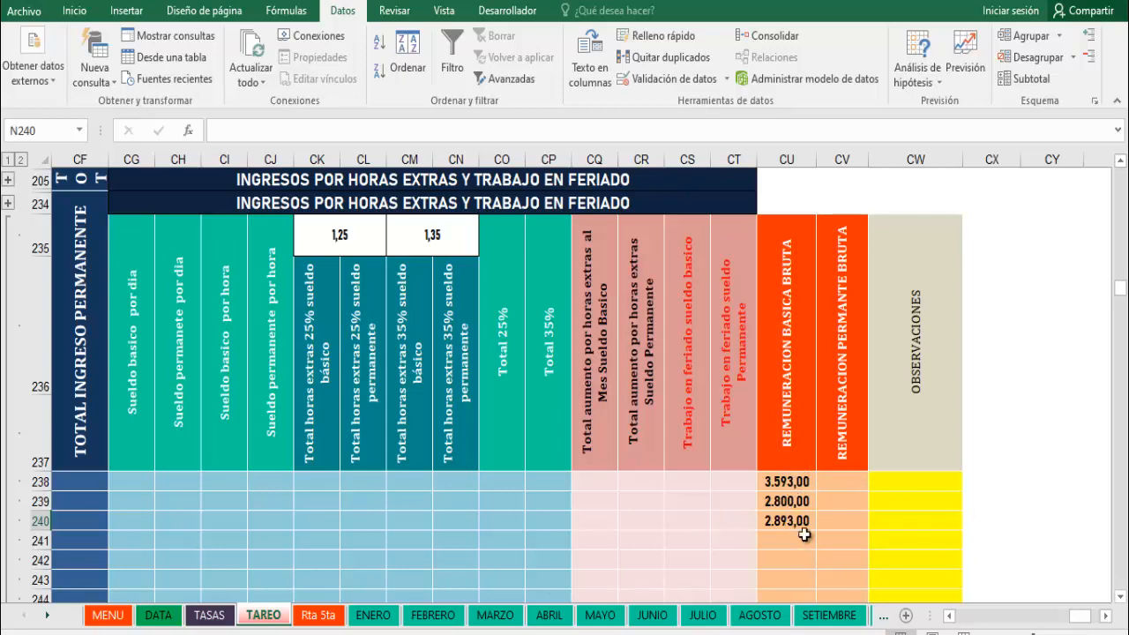
{"action": "left_click_drag", "start_coordinate": [1080, 616], "coordinate": [1000, 633]}
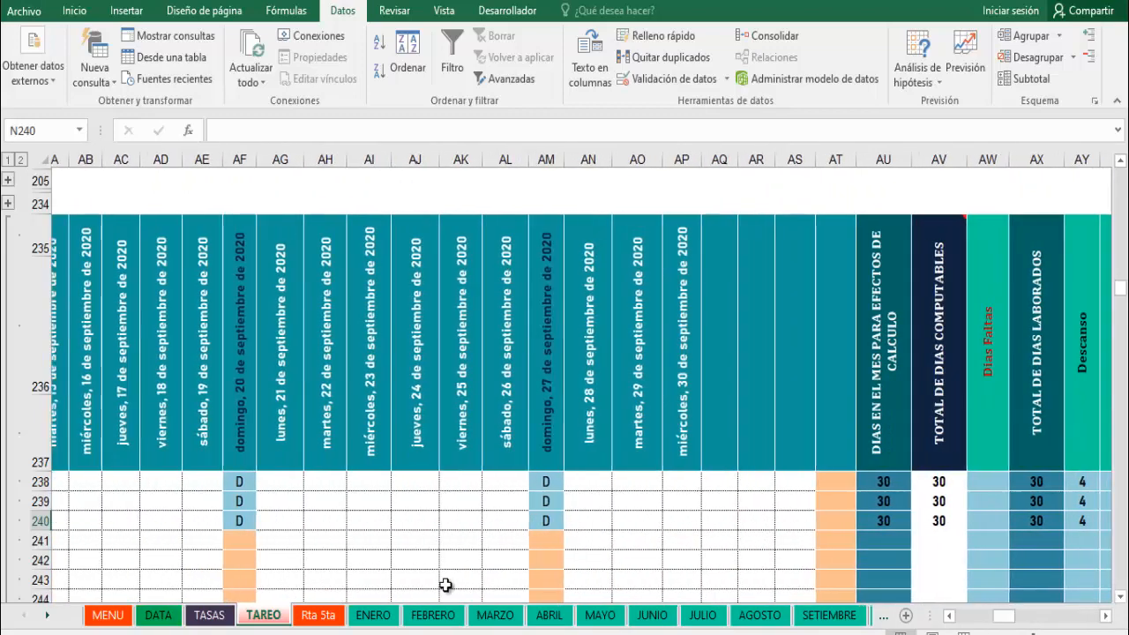
Step: Record F for the second worker on Wednesday 23 September and T for the third worker on Tuesday 29 September
{"action": "left_click", "coordinate": [344, 502]}
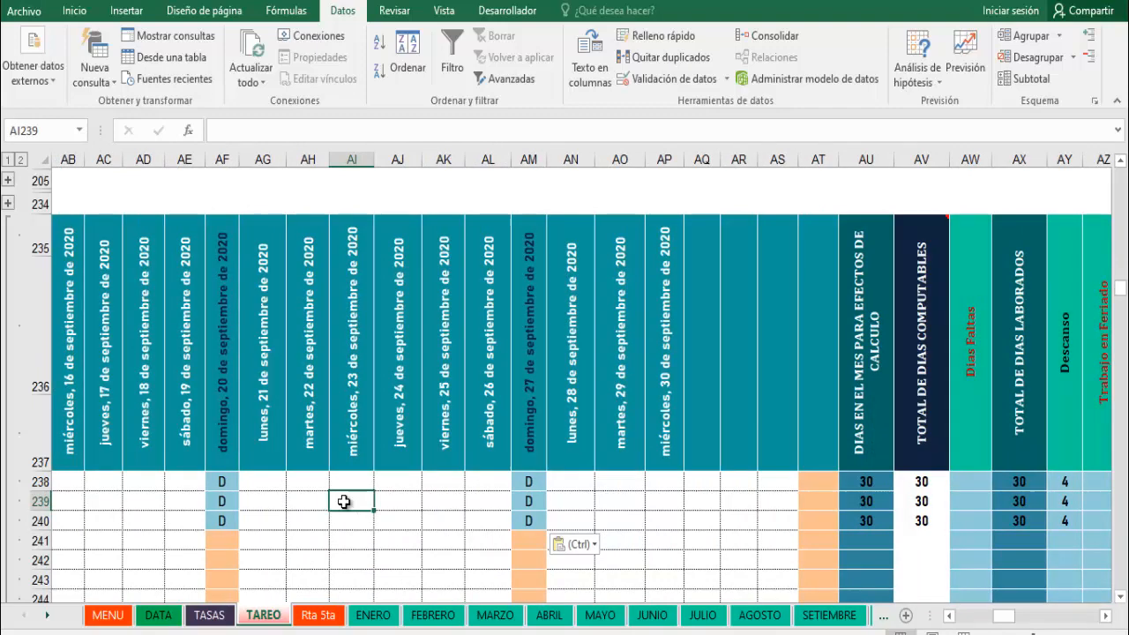
{"action": "type", "text": "F"}
{"action": "key", "text": "Return"}
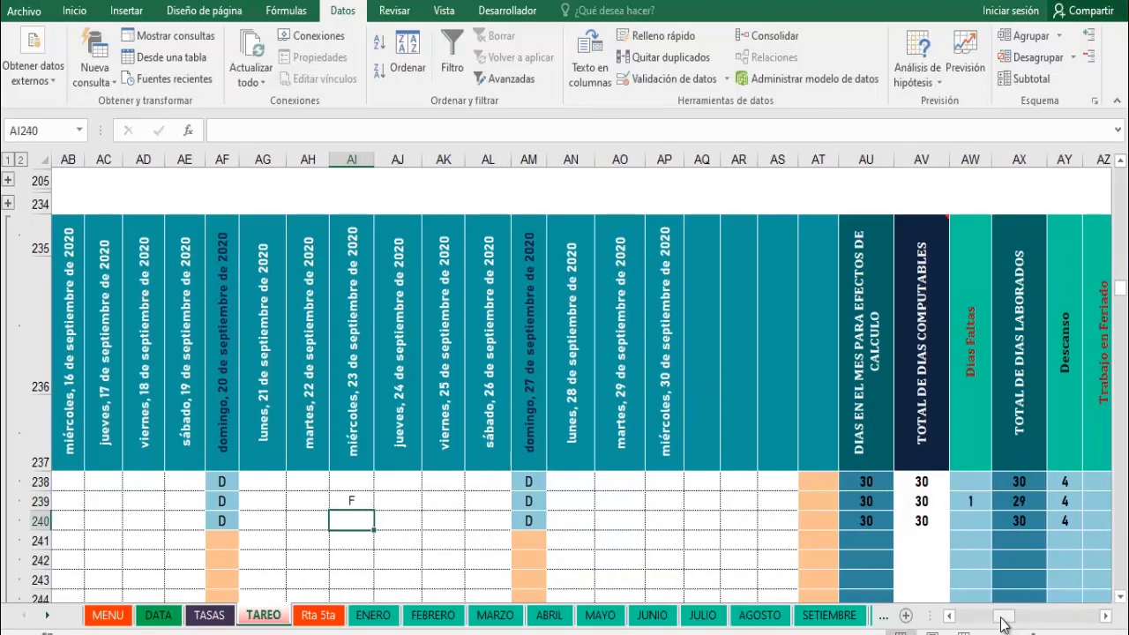
{"action": "left_click", "coordinate": [614, 521]}
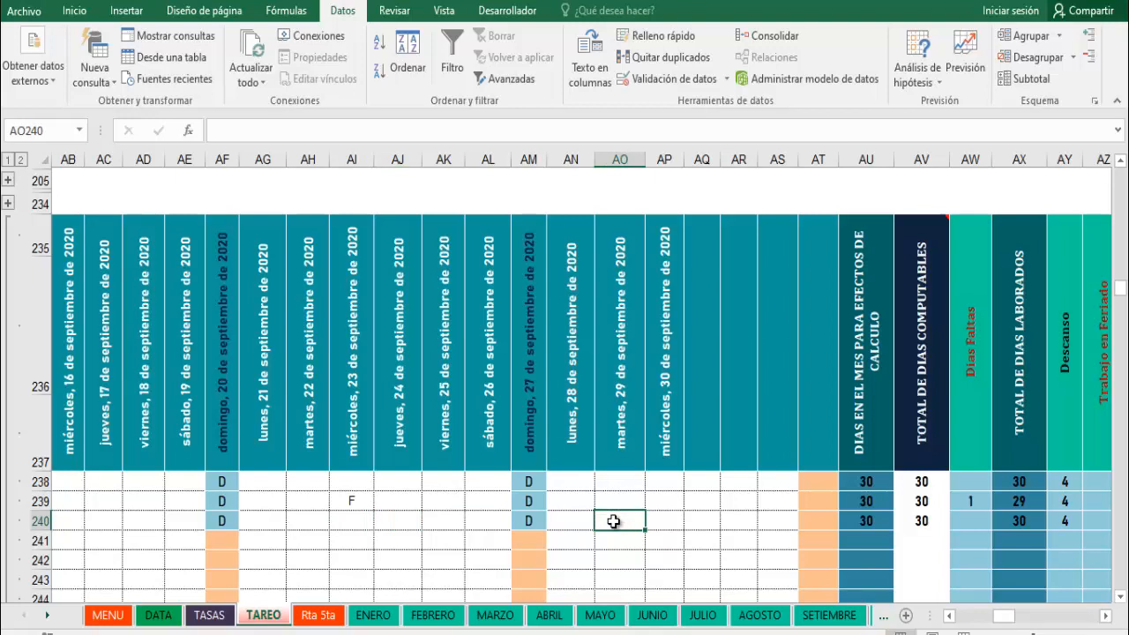
{"action": "type", "text": "T"}
{"action": "key", "text": "Return"}
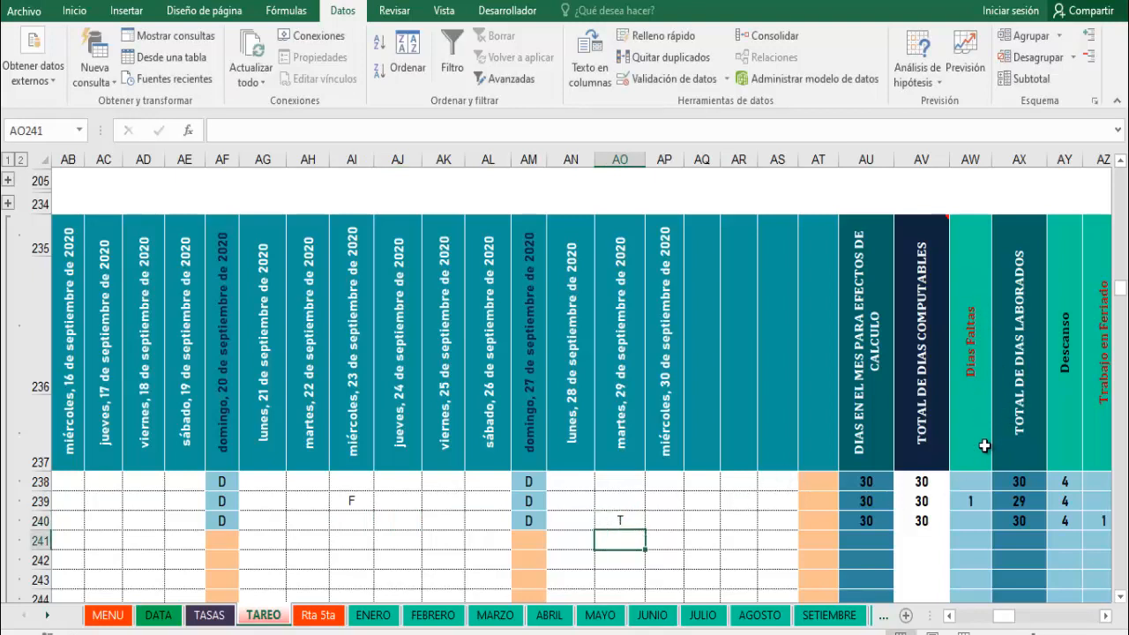
Step: Enter monthly late hours of 4, 5 and 4 for the three workers in TOTAL DE HORAS DE TARDANZAS AL MES
{"action": "mouse_move", "coordinate": [1006, 617]}
{"action": "left_mouse_down"}
{"action": "mouse_move", "coordinate": [1078, 622]}
{"action": "mouse_move", "coordinate": [1013, 625]}
{"action": "mouse_move", "coordinate": [1076, 615]}
{"action": "mouse_move", "coordinate": [928, 531]}
{"action": "mouse_move", "coordinate": [1069, 617]}
{"action": "mouse_move", "coordinate": [1018, 621]}
{"action": "left_mouse_up"}
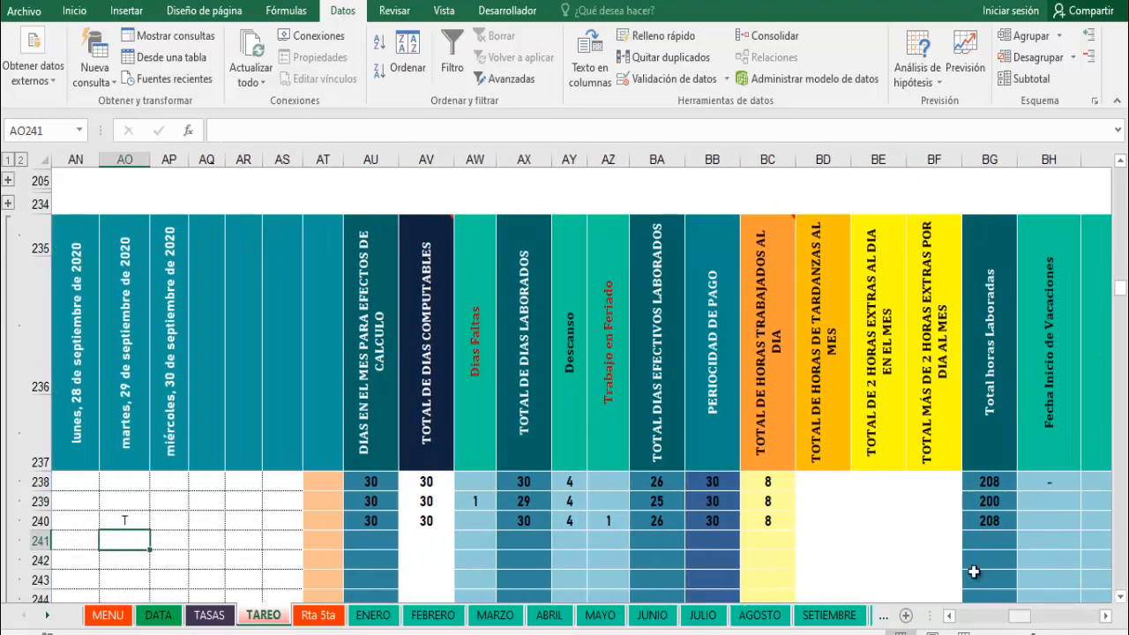
{"action": "left_click", "coordinate": [828, 485]}
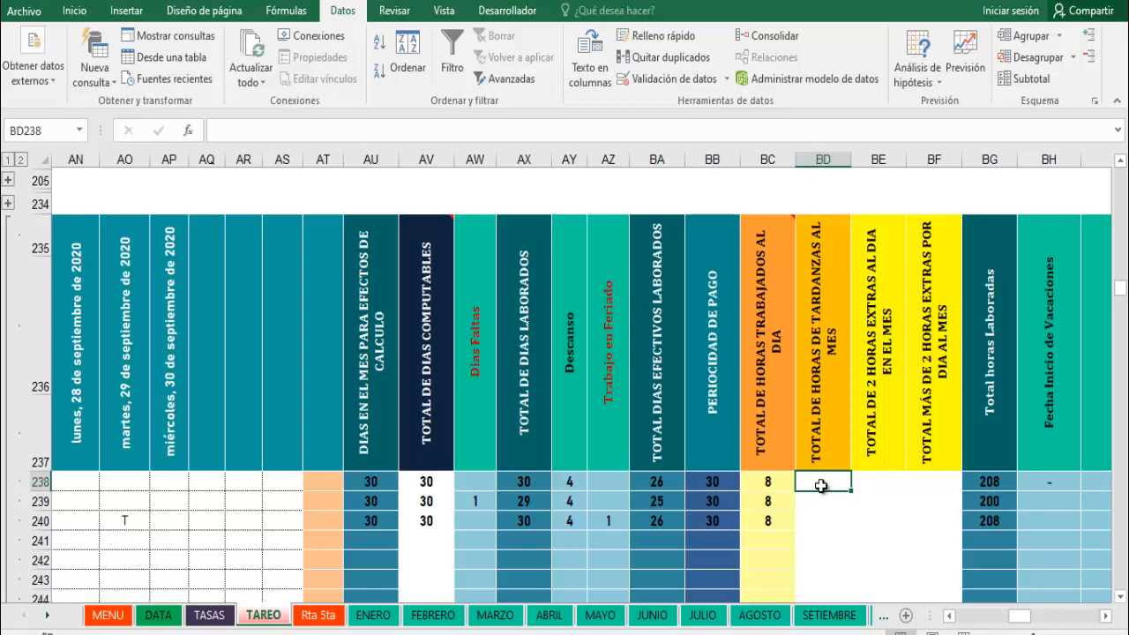
{"action": "type", "text": "4"}
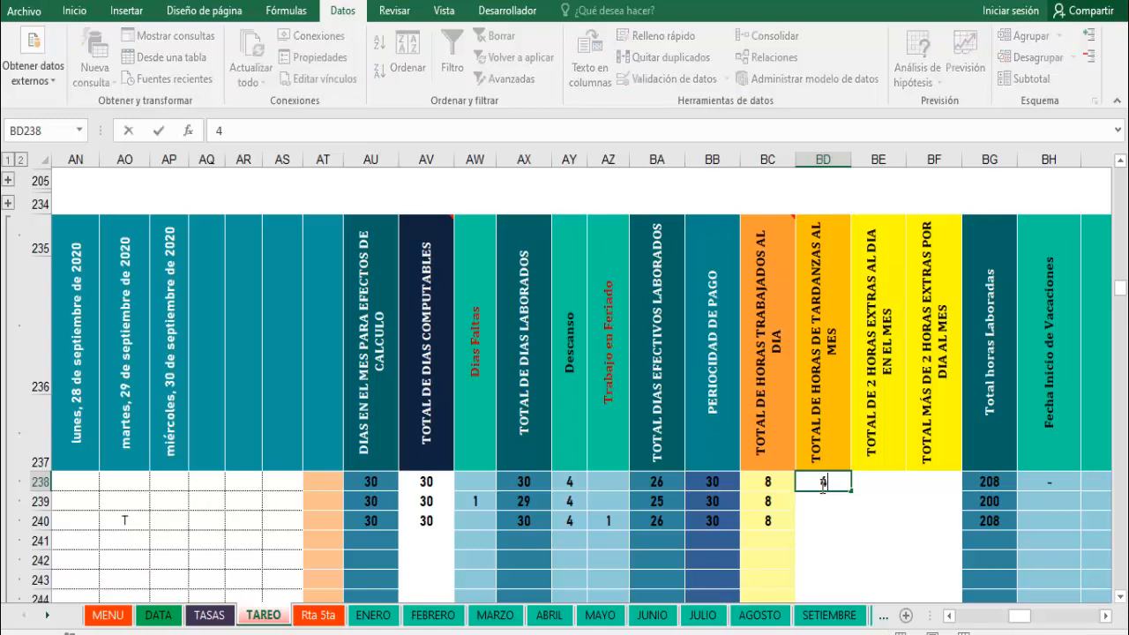
{"action": "key", "text": "Return"}
{"action": "type", "text": "5"}
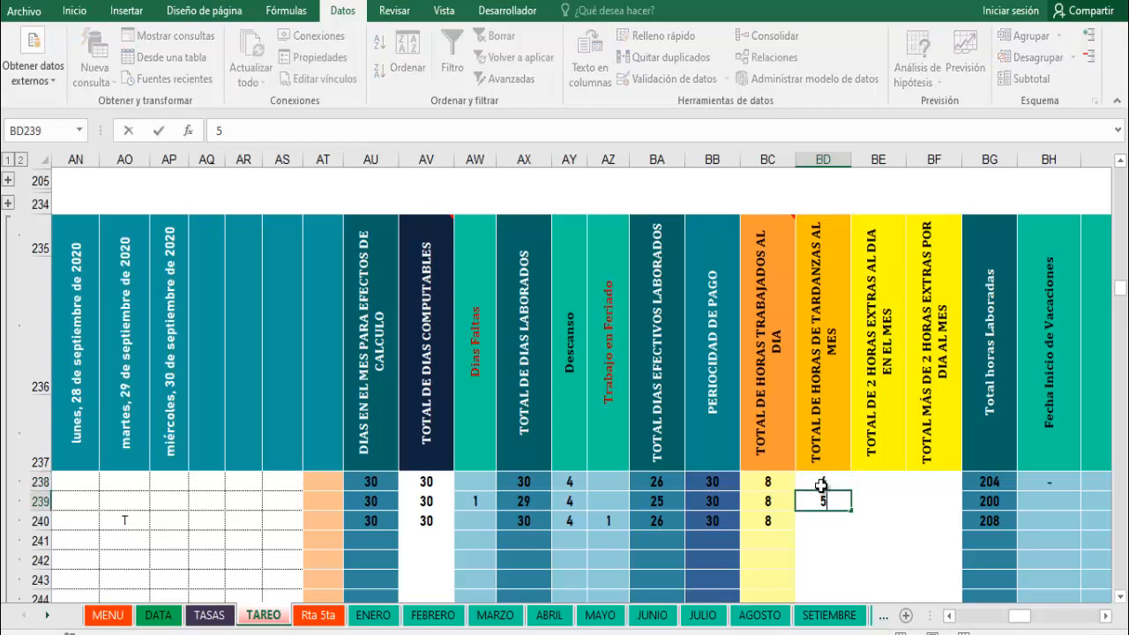
{"action": "key", "text": "Return"}
{"action": "type", "text": "4"}
{"action": "key", "text": "Return"}
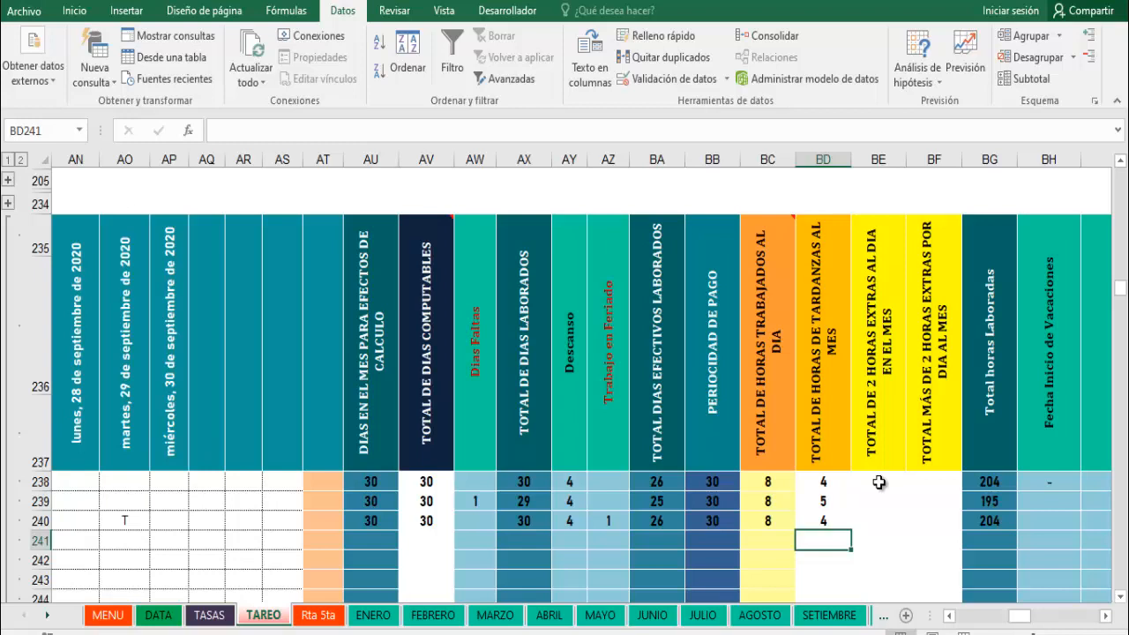
Step: Enter 4, 2 and 2 for the three workers in TOTAL DE 2 HORAS EXTRAS AL DIA EN EL MES
{"action": "left_click", "coordinate": [880, 482]}
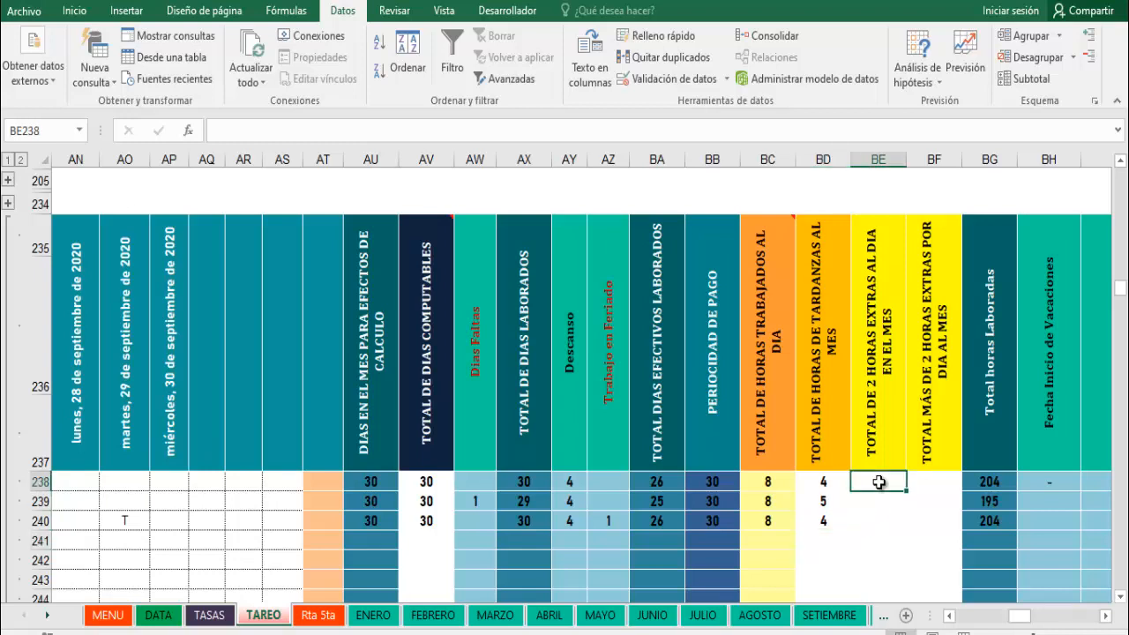
{"action": "type", "text": "4"}
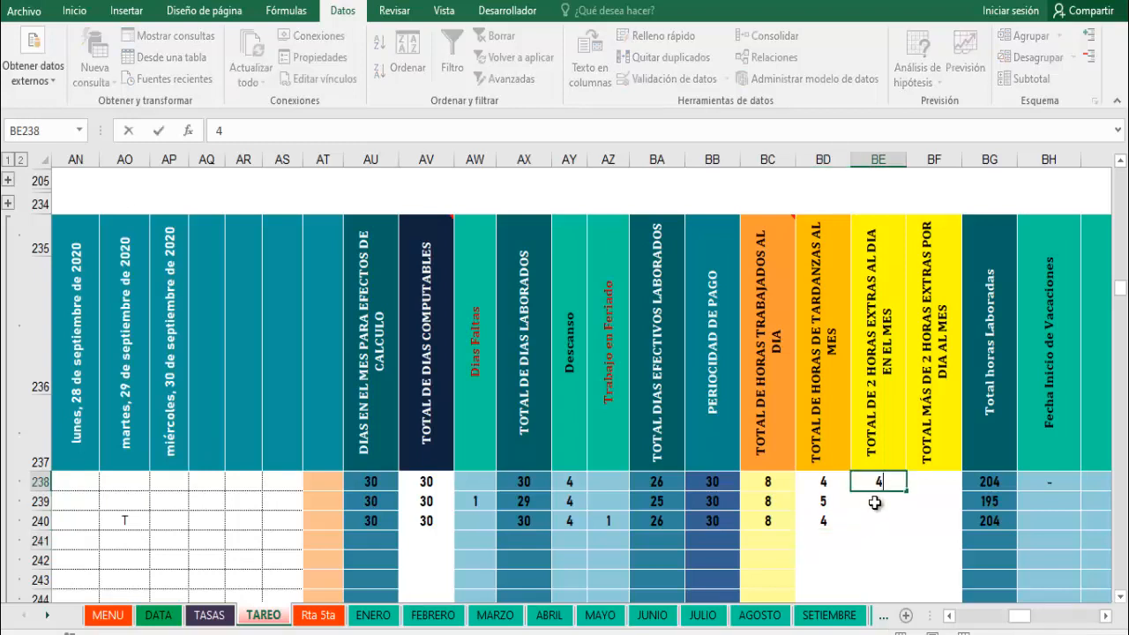
{"action": "key", "text": "Return"}
{"action": "type", "text": "2"}
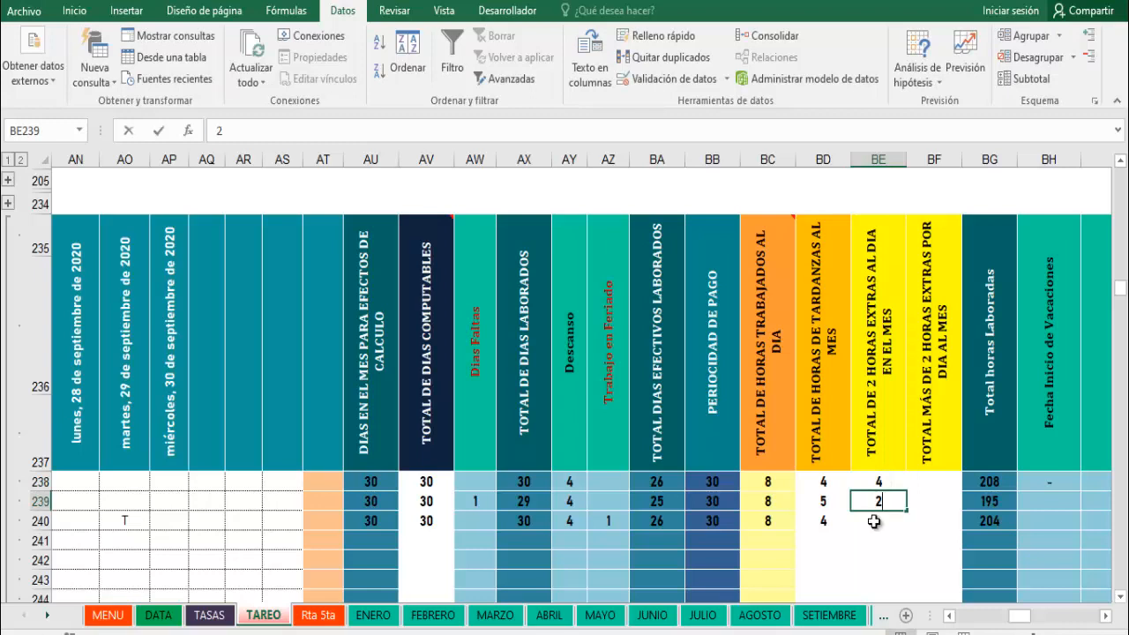
{"action": "key", "text": "Return"}
{"action": "type", "text": "2"}
Step: Enter 4, 1 and 1 for the three workers in TOTAL MÁS DE 2 HORAS EXTRAS POR DIA AL MES
{"action": "left_click", "coordinate": [930, 485]}
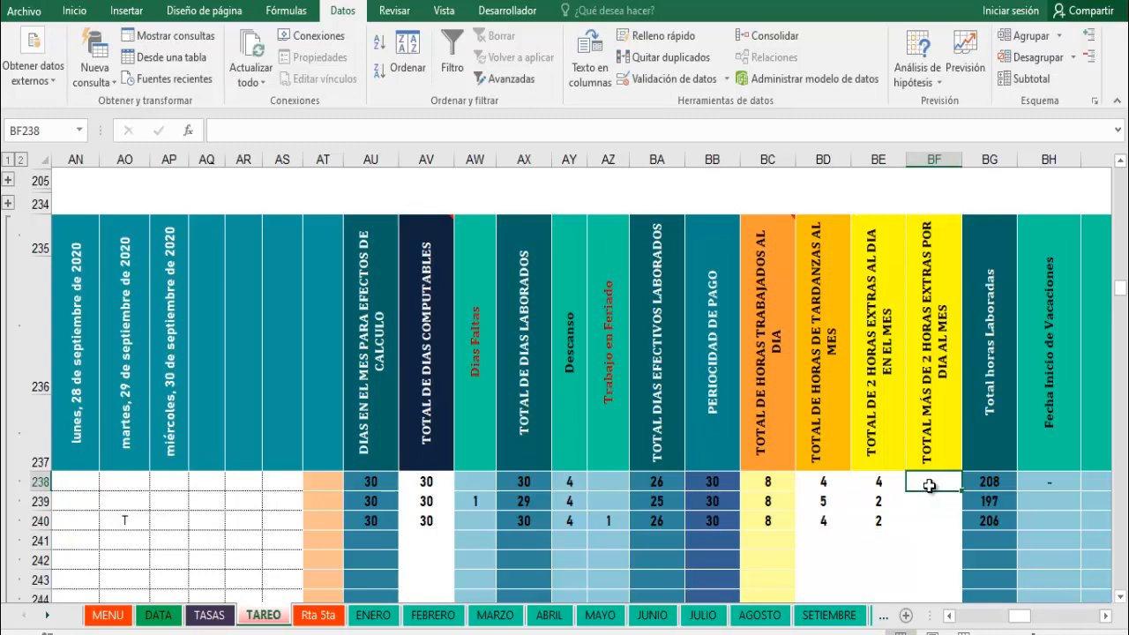
{"action": "type", "text": "4"}
{"action": "key", "text": "Return"}
{"action": "type", "text": "1"}
{"action": "key", "text": "Return"}
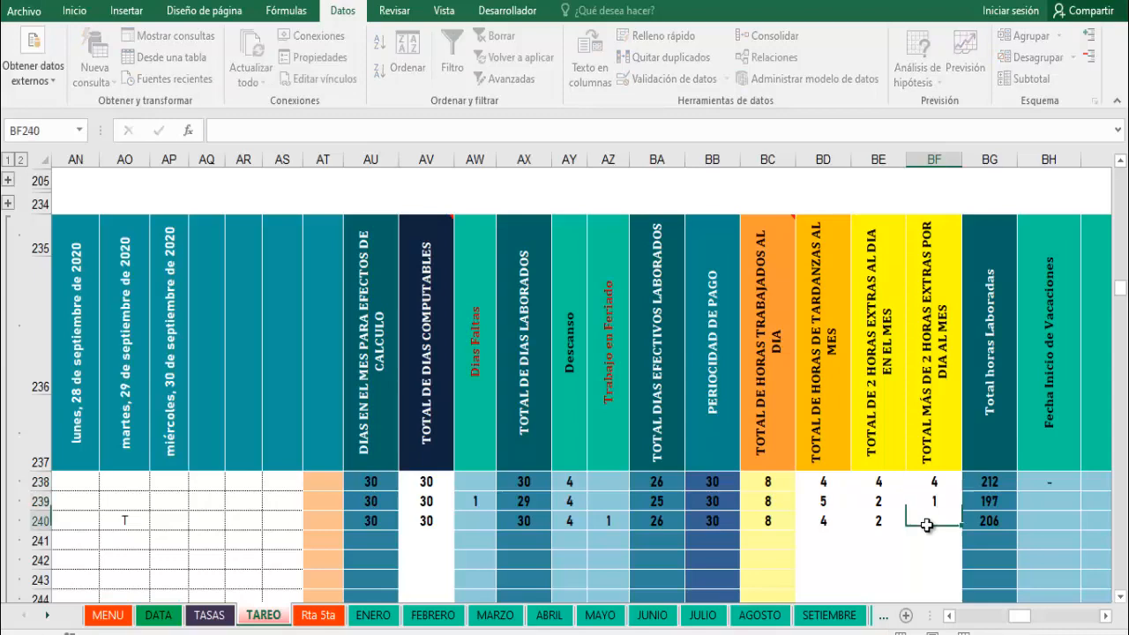
{"action": "type", "text": "1"}
{"action": "key", "text": "Return"}
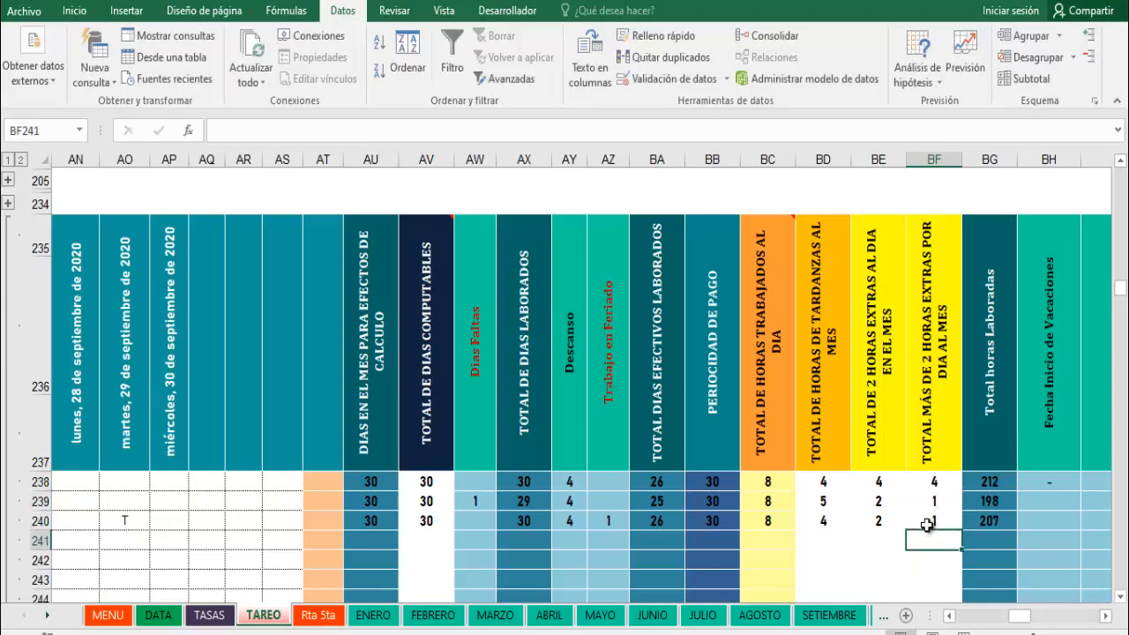
Step: Examine the late-hour deductions, overtime and holiday income, and REMUNERACION BASICA BRUTA for the three workers
{"action": "left_click_drag", "start_coordinate": [1021, 615], "coordinate": [1072, 615]}
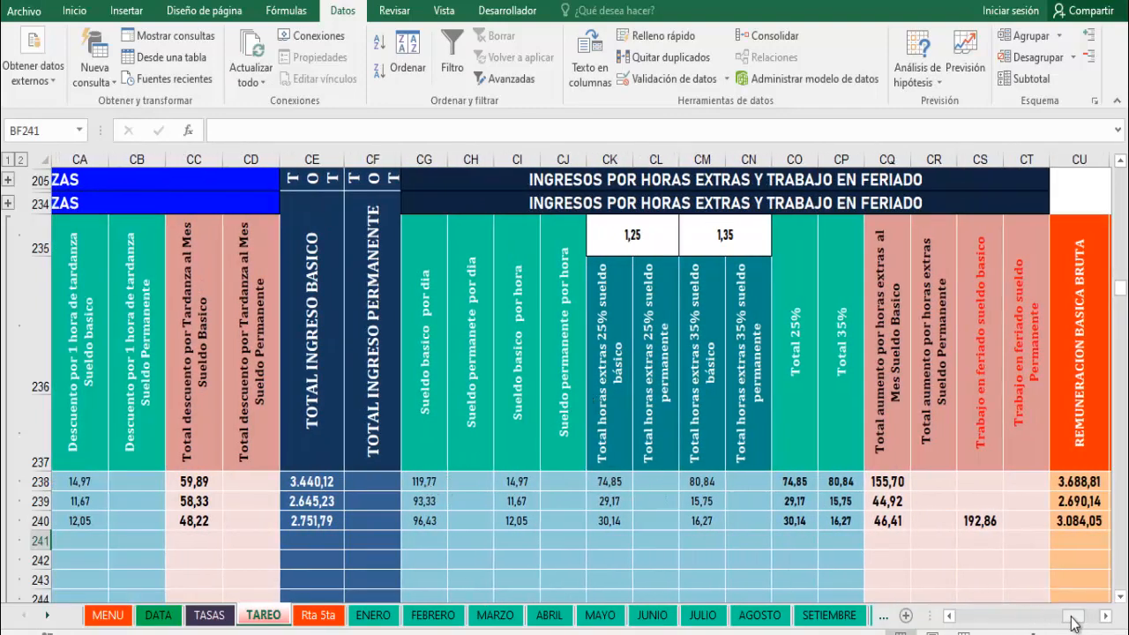
{"action": "left_click_drag", "start_coordinate": [1073, 617], "coordinate": [1078, 617]}
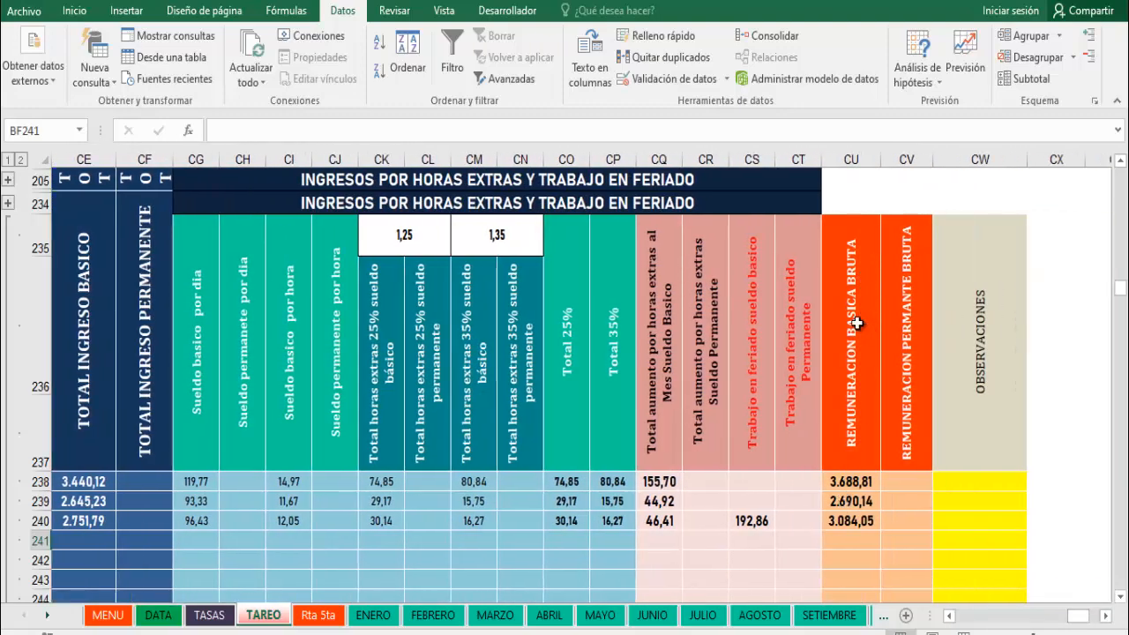
Step: Review the TAREO deduction columns, and open the SETIEMBRE payroll sheet at its worker list
{"action": "left_click_drag", "start_coordinate": [1078, 617], "coordinate": [1048, 623]}
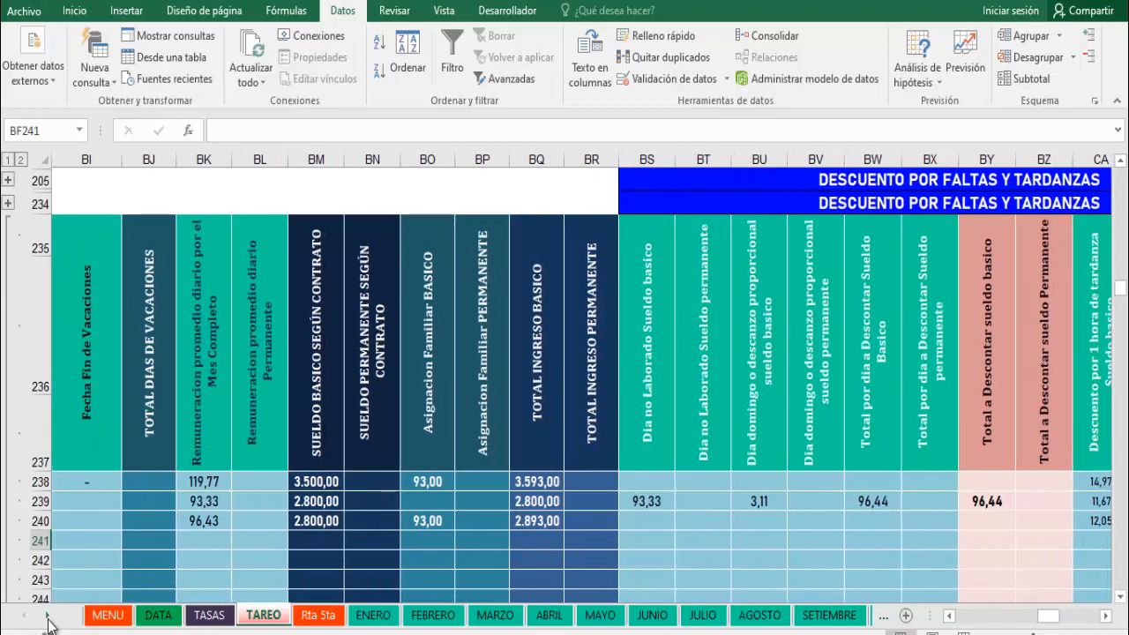
{"action": "left_click", "coordinate": [46, 618]}
{"action": "left_click", "coordinate": [46, 617]}
{"action": "left_click", "coordinate": [47, 618]}
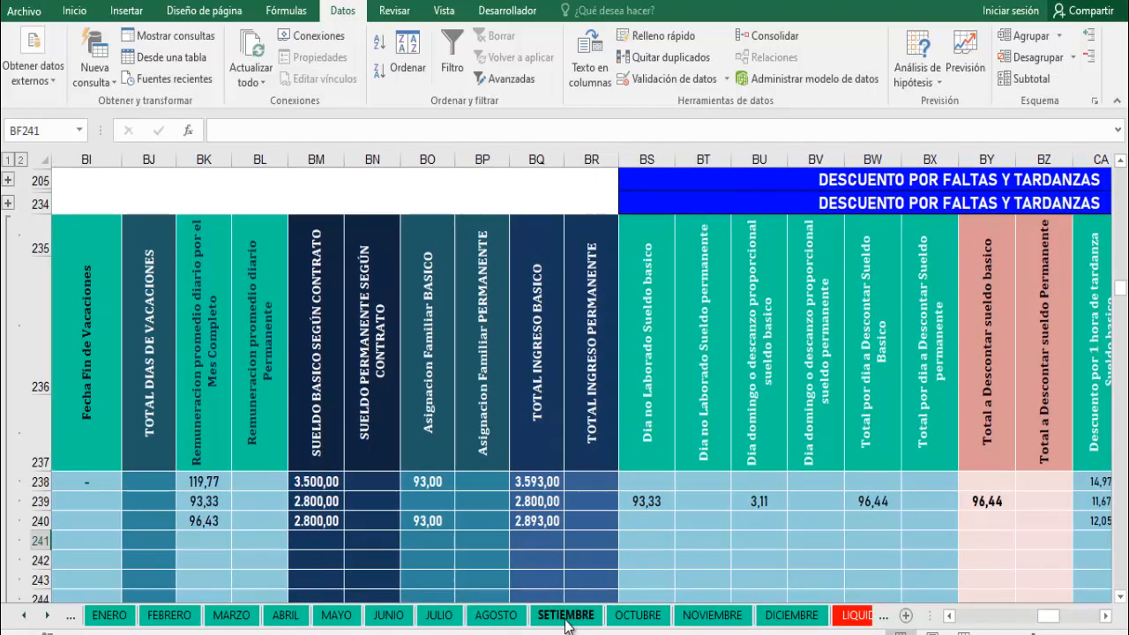
{"action": "left_click", "coordinate": [565, 616]}
{"action": "left_click", "coordinate": [971, 616]}
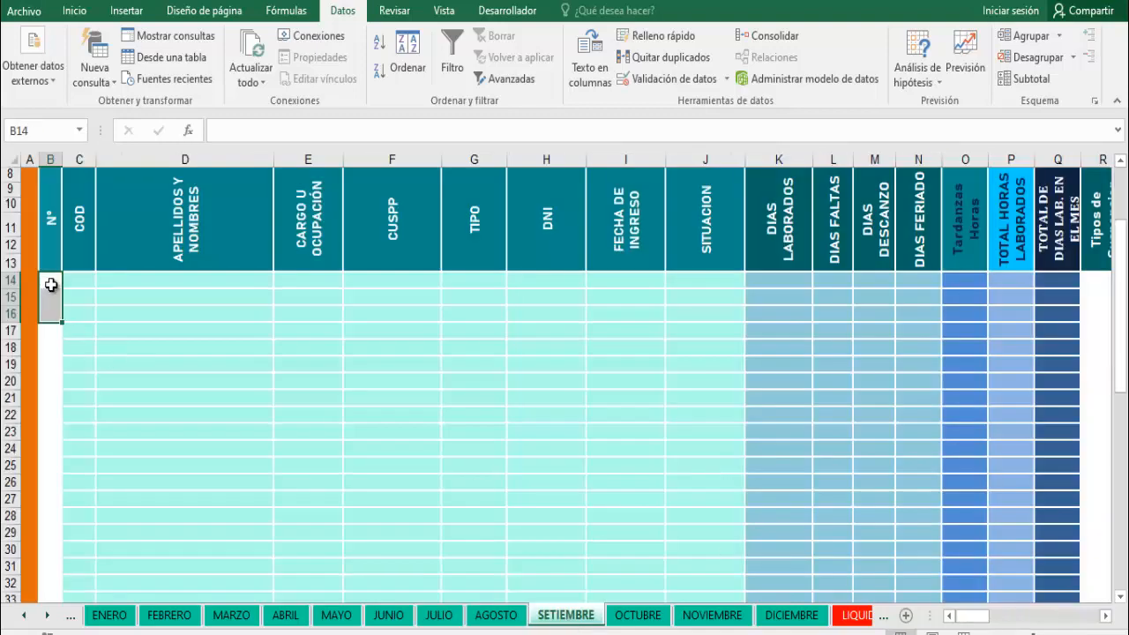
Step: Enter 1, 2 and 3 in the N° column of the SETIEMBRE sheet to load the three workers
{"action": "left_click", "coordinate": [55, 282]}
{"action": "type", "text": "1"}
{"action": "key", "text": "Return"}
{"action": "type", "text": "2"}
{"action": "key", "text": "Return"}
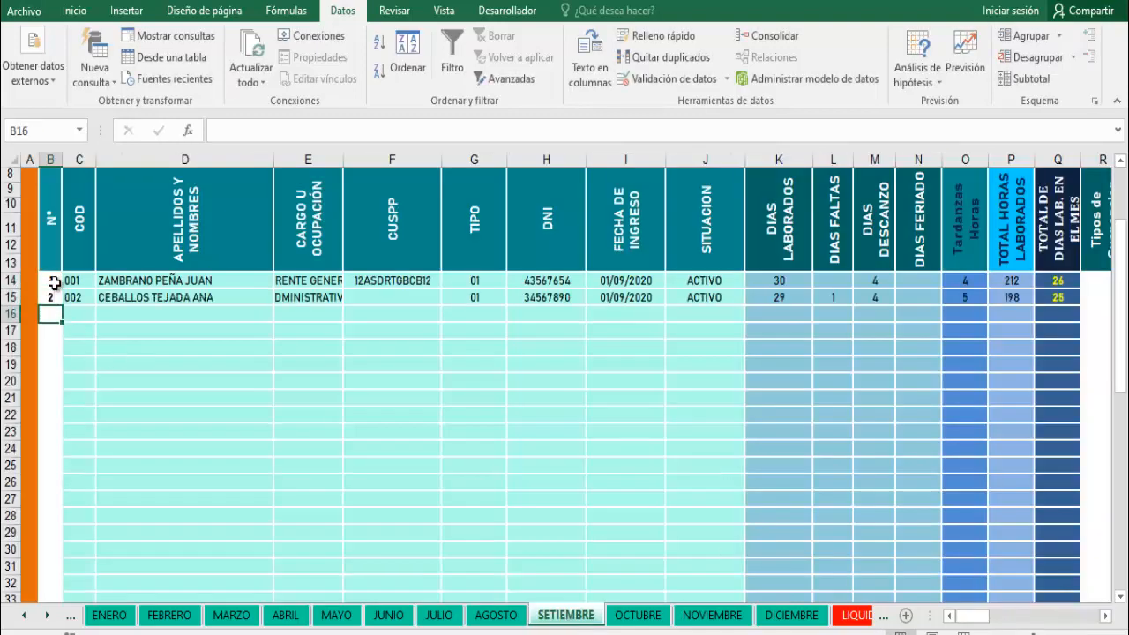
{"action": "type", "text": "3"}
{"action": "key", "text": "Return"}
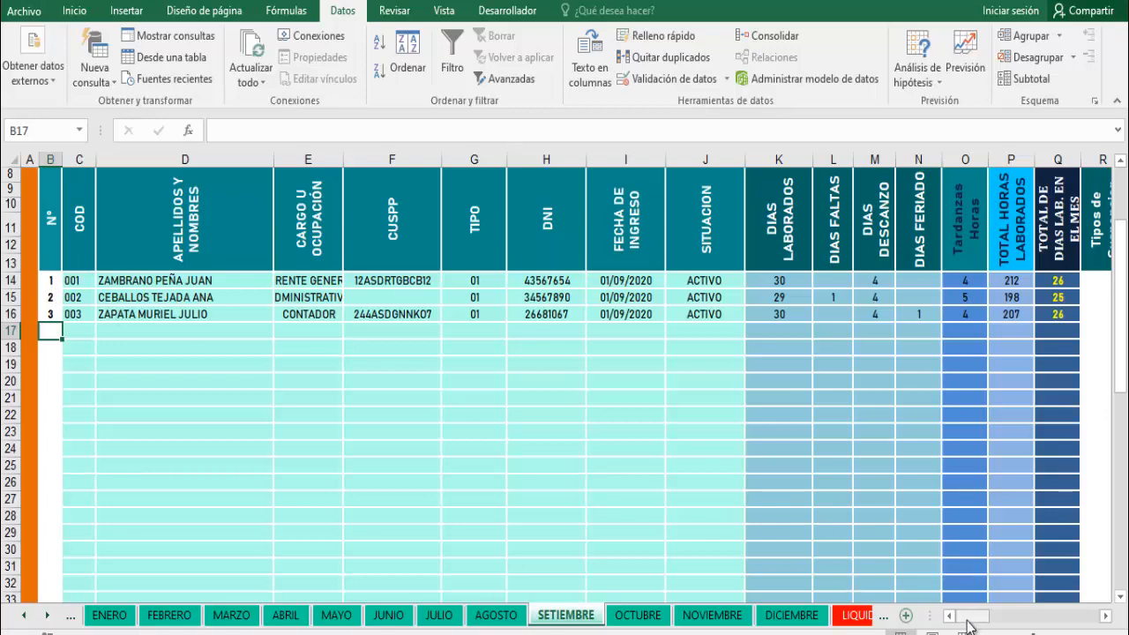
Step: Enter 15 for the second and third workers in the Seguro Integral de Salud - SIS column
{"action": "left_click_drag", "start_coordinate": [970, 616], "coordinate": [1056, 613]}
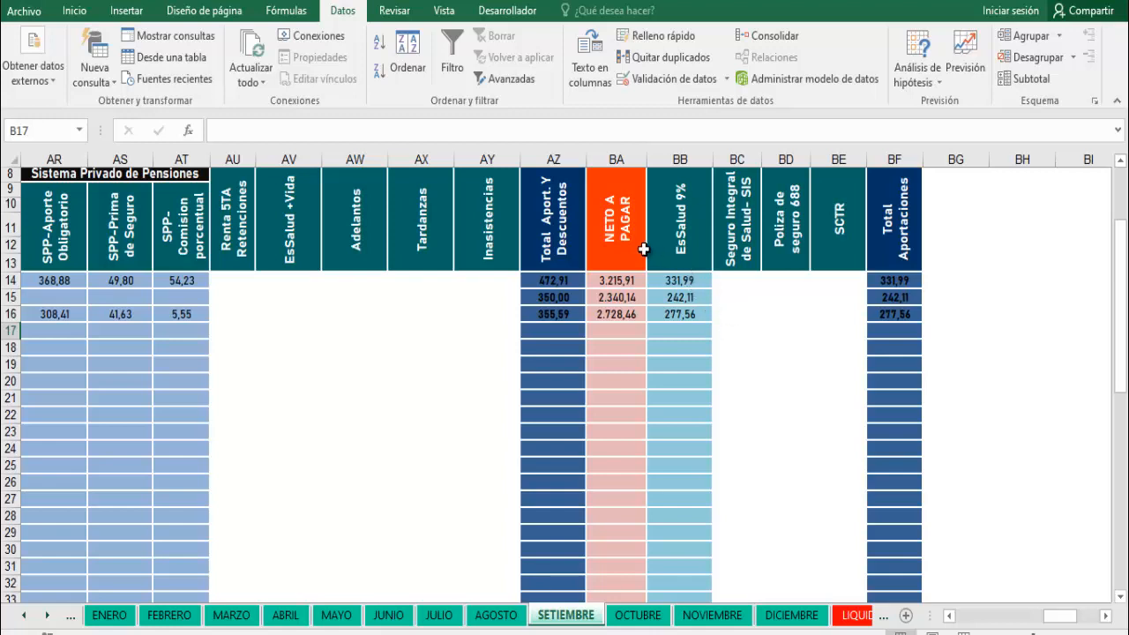
{"action": "left_click", "coordinate": [735, 296]}
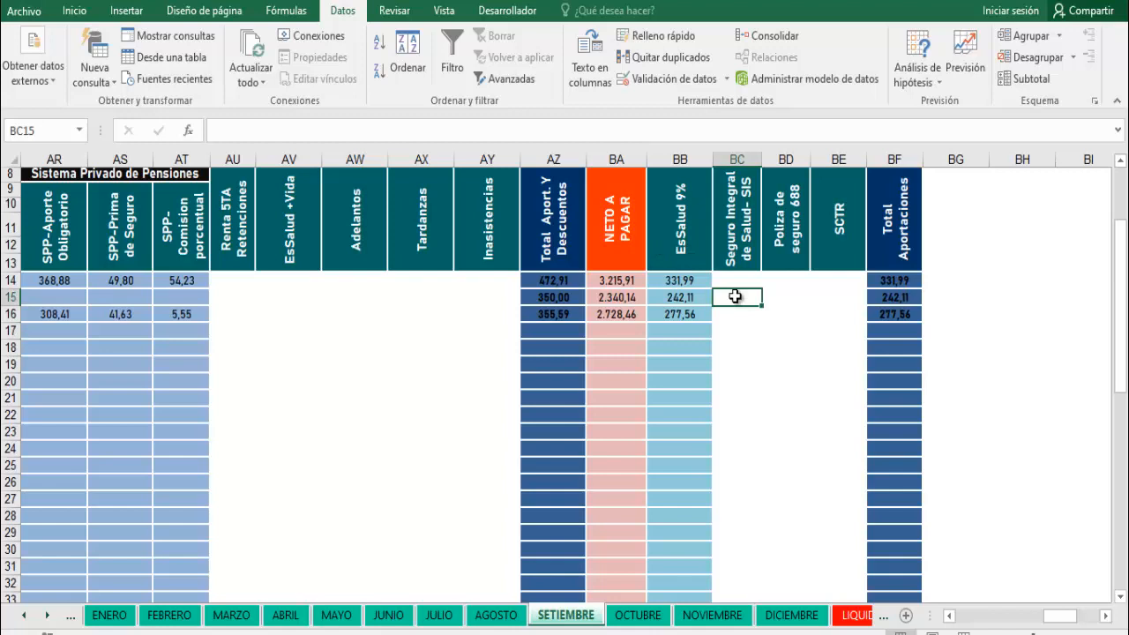
{"action": "type", "text": "1"}
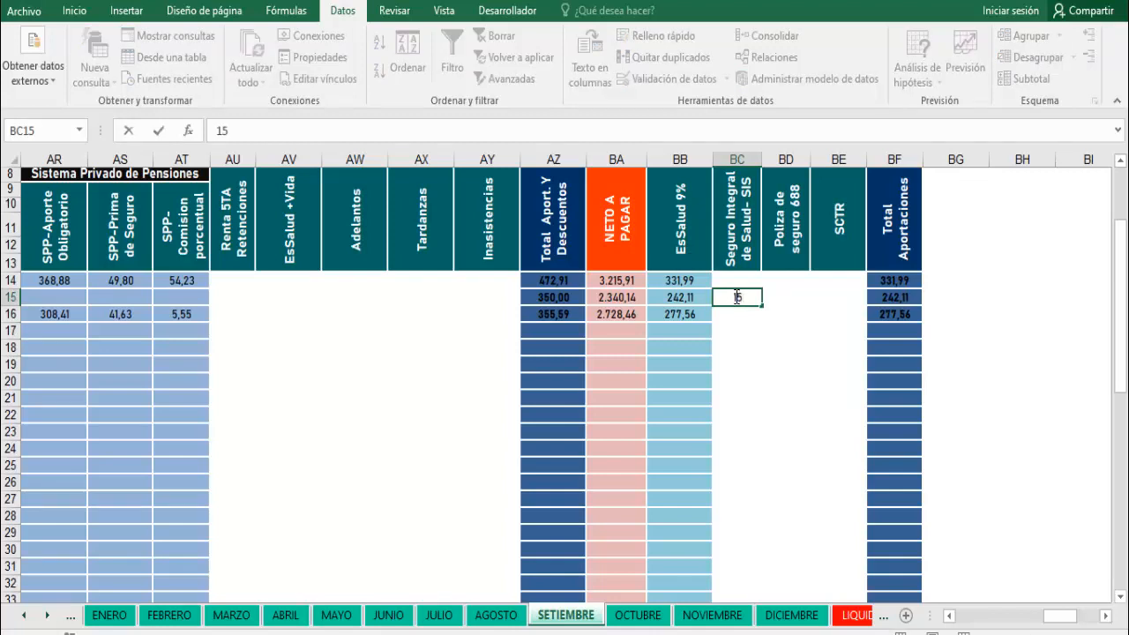
{"action": "type", "text": "5"}
{"action": "key", "text": "Return"}
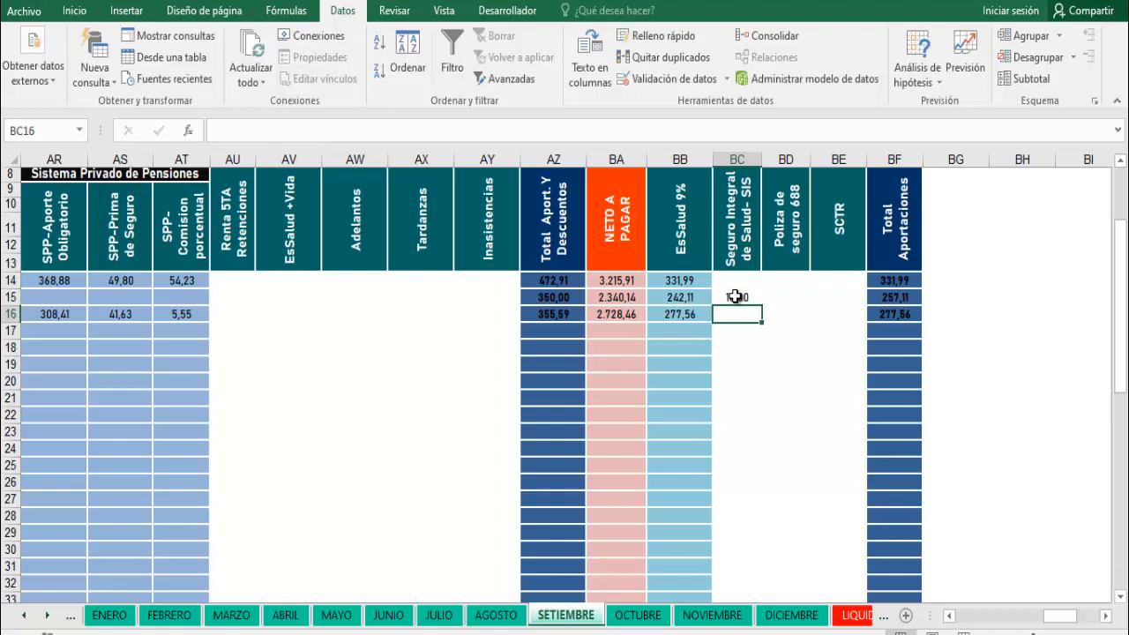
{"action": "type", "text": "1"}
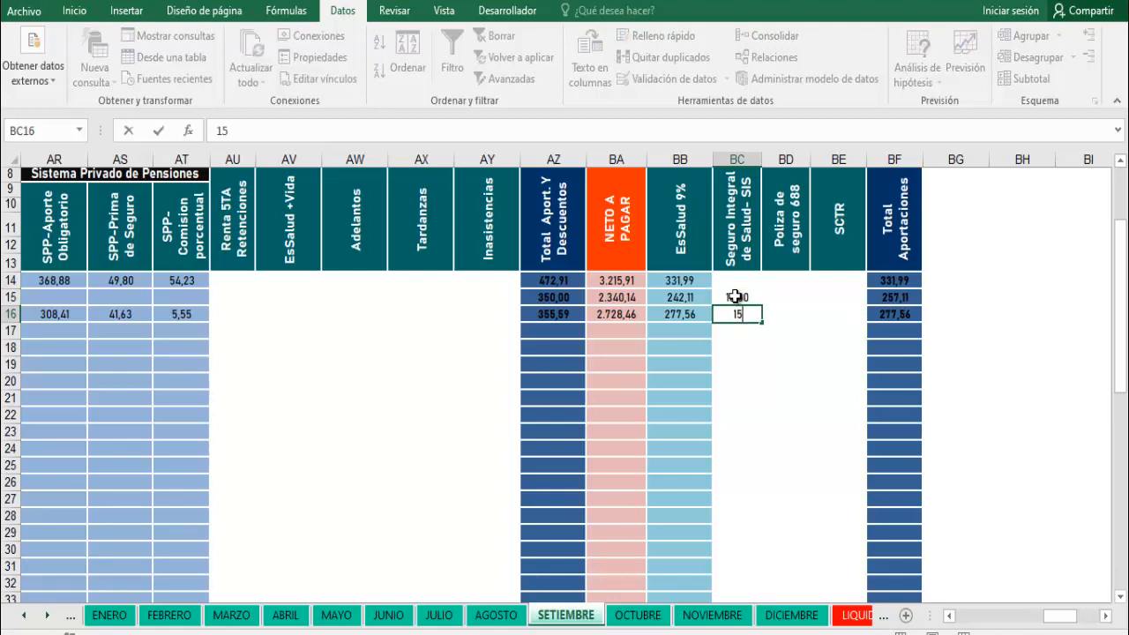
{"action": "type", "text": "5"}
{"action": "key", "text": "Return"}
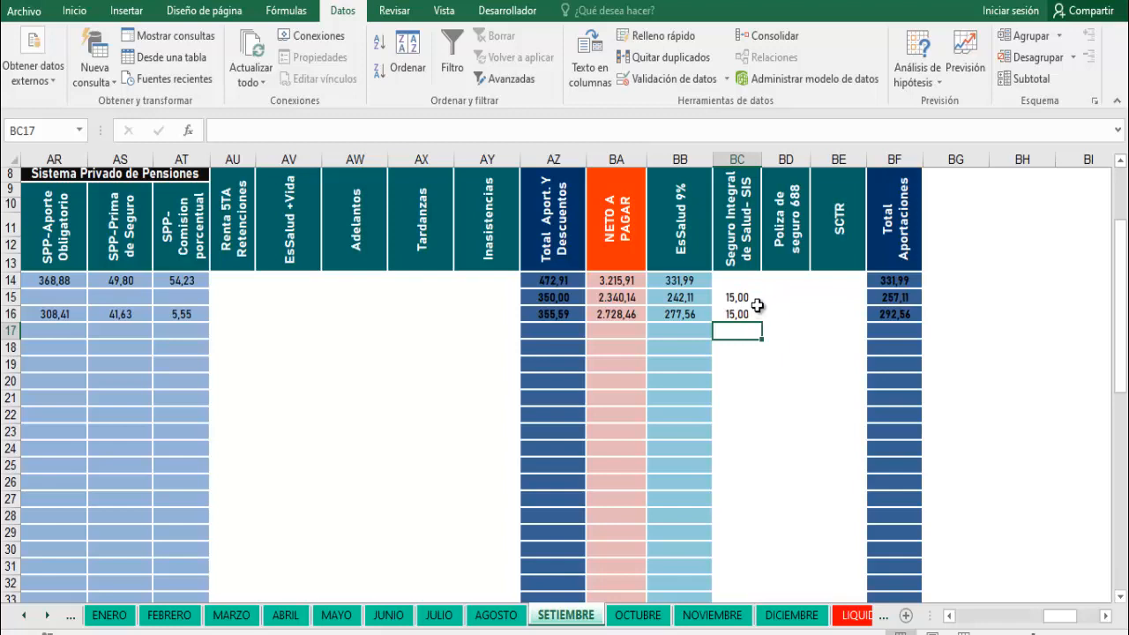
Step: Clear the EsSalud 9% contributions of the second and third workers in BB15 and BB16
{"action": "left_click", "coordinate": [696, 301]}
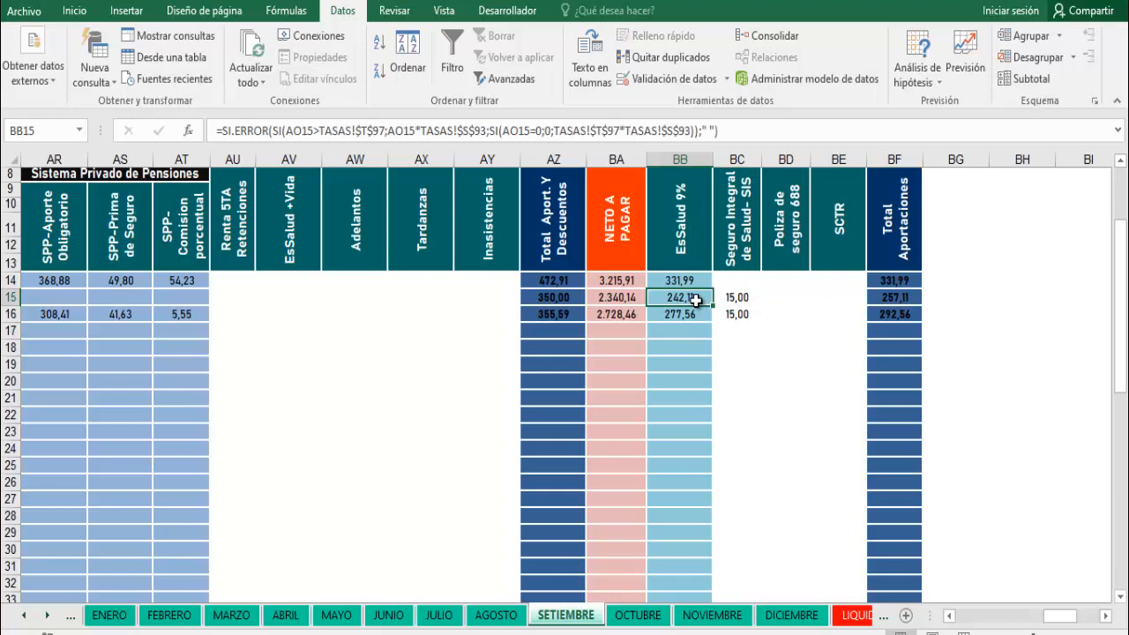
{"action": "key", "text": "BackSpace"}
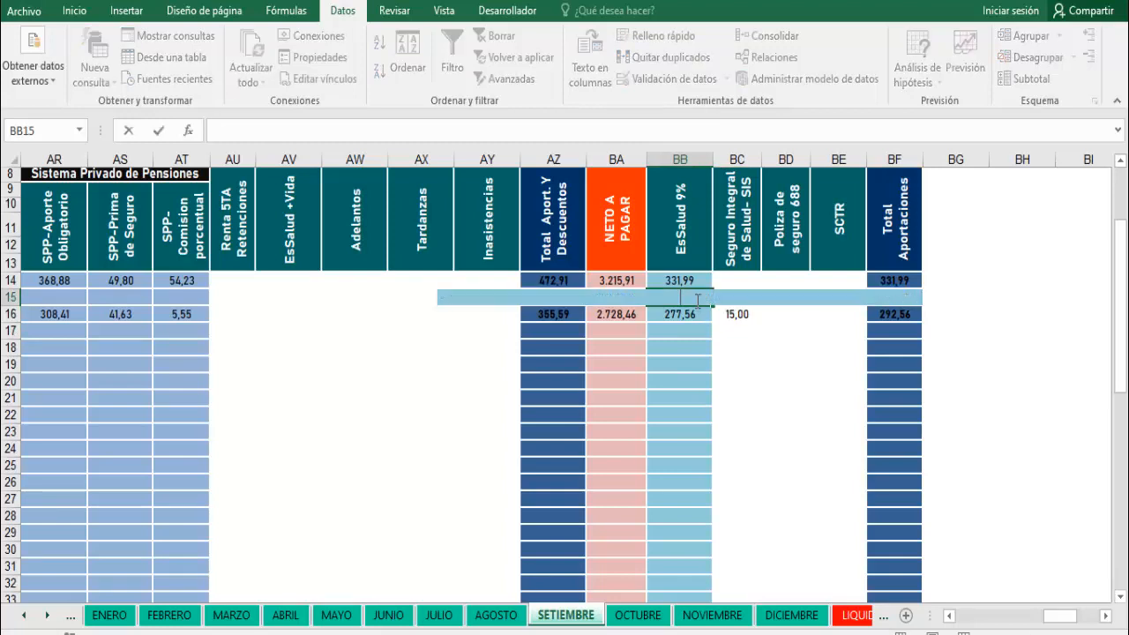
{"action": "key", "text": "Return"}
{"action": "key", "text": "BackSpace"}
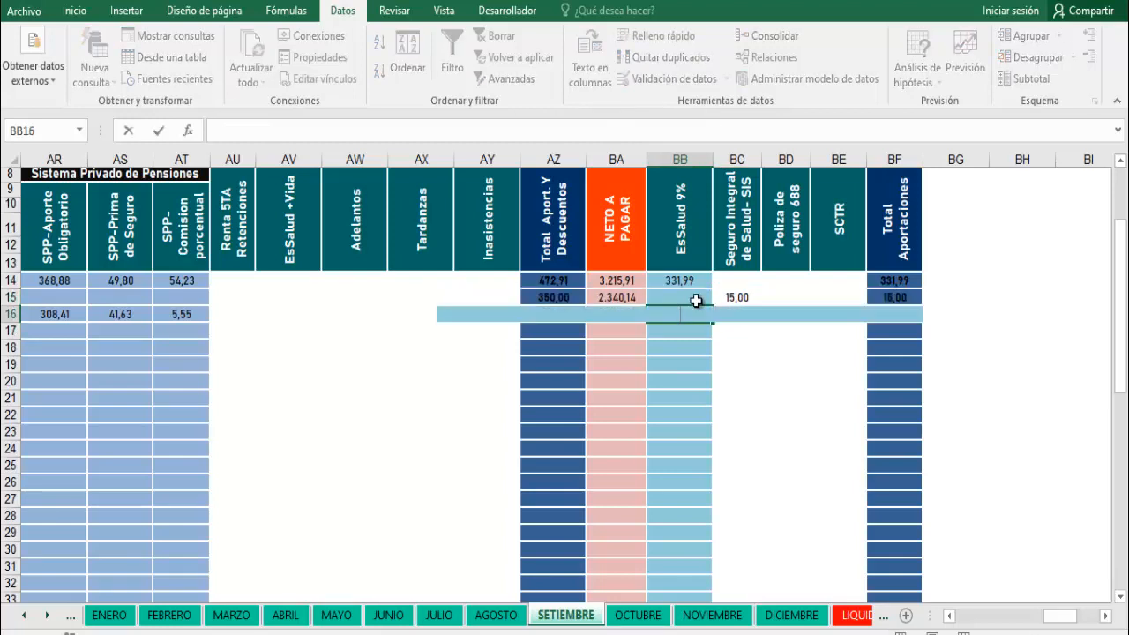
{"action": "key", "text": "Return"}
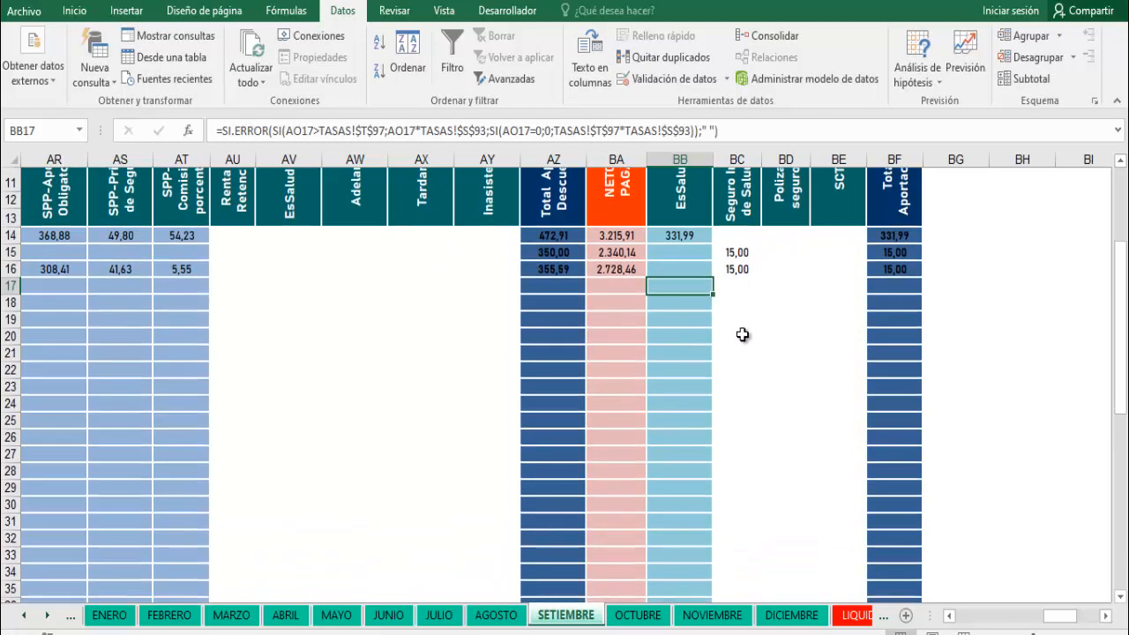
Step: Check the column total for Seguro Integral de Salud - SIS in row 39
{"action": "scroll", "coordinate": [744, 333], "scroll_direction": "up", "scroll_amount": 1}
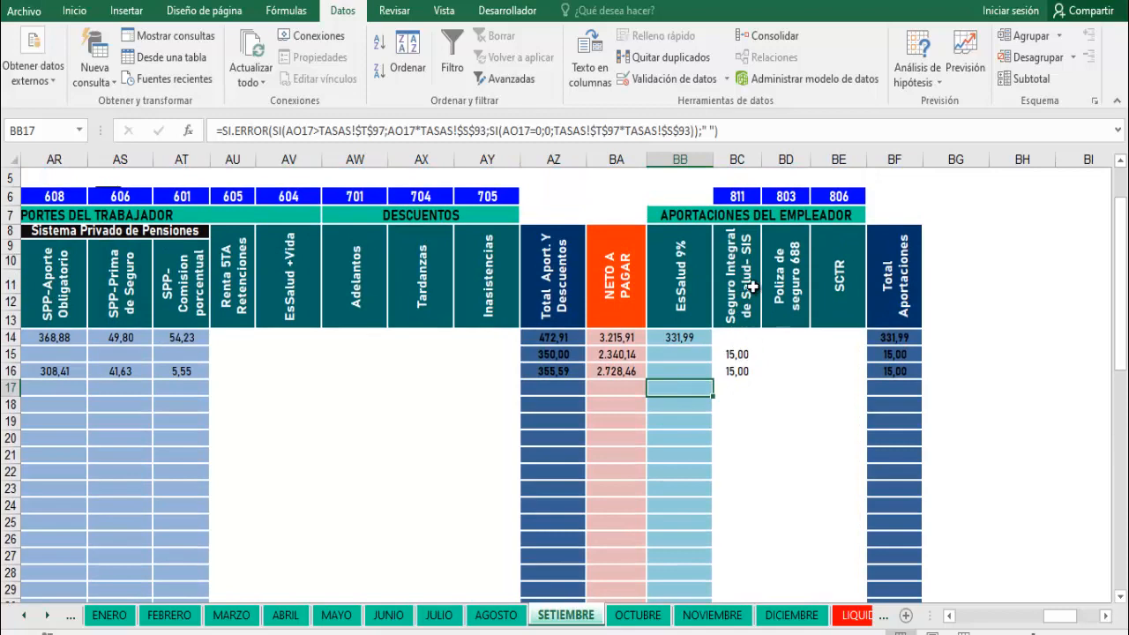
{"action": "scroll", "coordinate": [753, 287], "scroll_direction": "down", "scroll_amount": 5}
{"action": "left_click", "coordinate": [744, 496]}
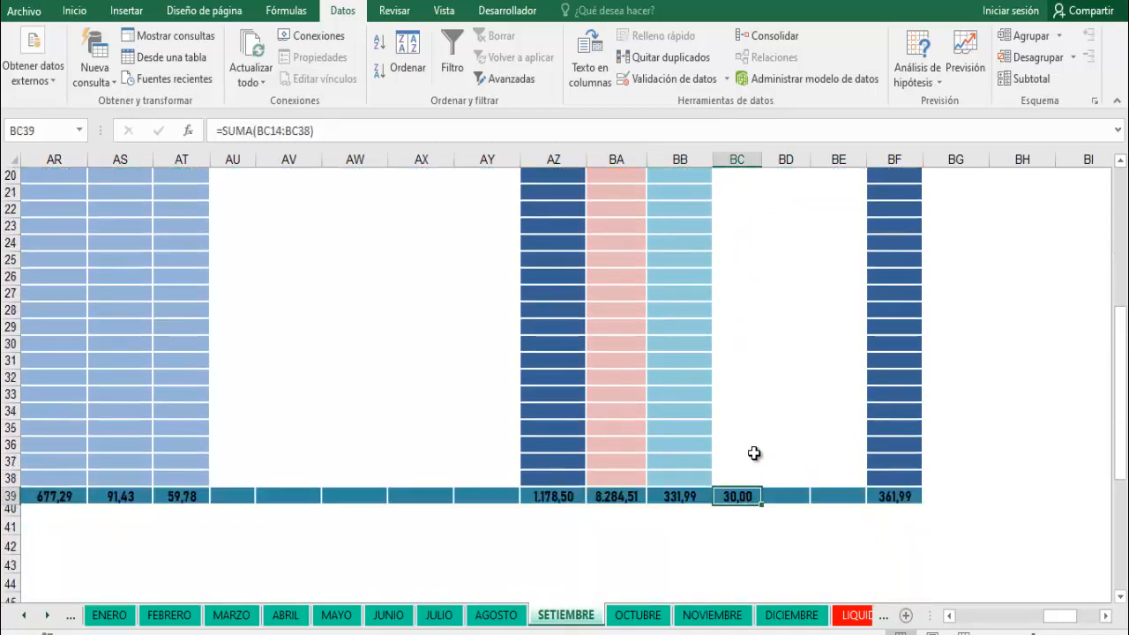
{"action": "scroll", "coordinate": [754, 453], "scroll_direction": "up", "scroll_amount": 3}
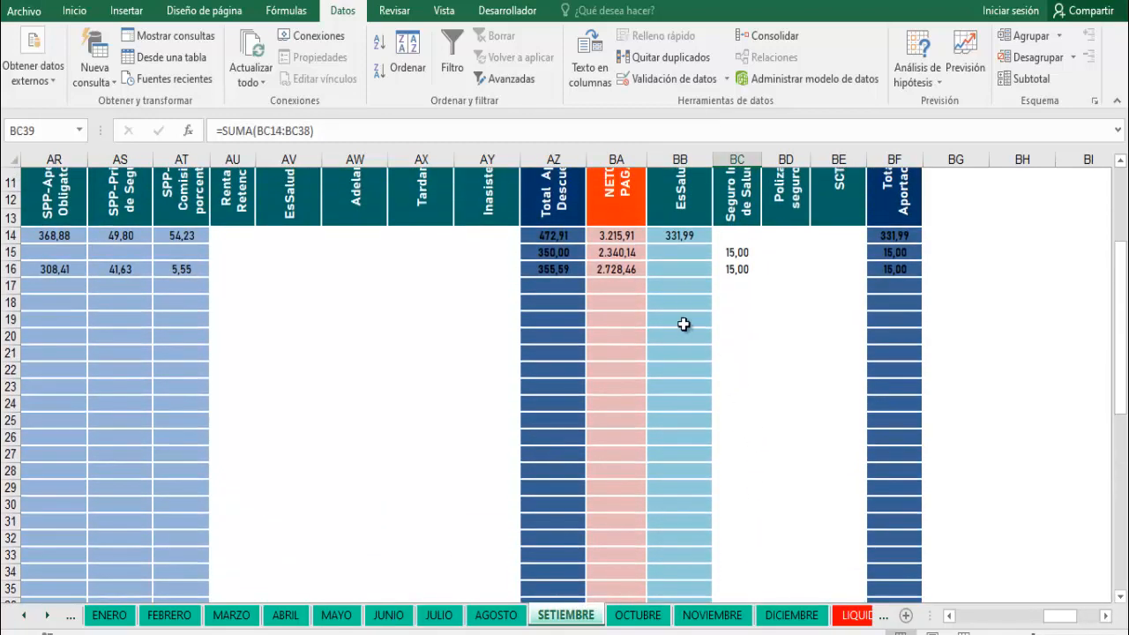
Step: Refill the EsSalud 9% formula from BB14 down to row 21
{"action": "left_click_drag", "start_coordinate": [736, 254], "coordinate": [736, 270]}
{"action": "left_click", "coordinate": [736, 303]}
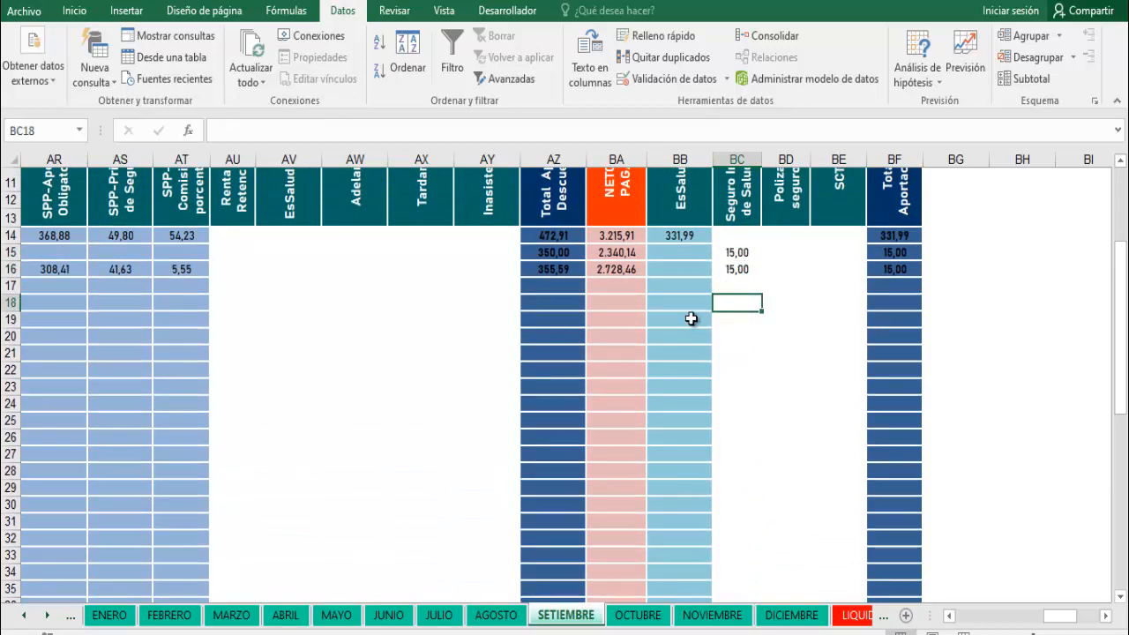
{"action": "left_click_drag", "start_coordinate": [691, 318], "coordinate": [713, 352]}
{"action": "left_click", "coordinate": [708, 235]}
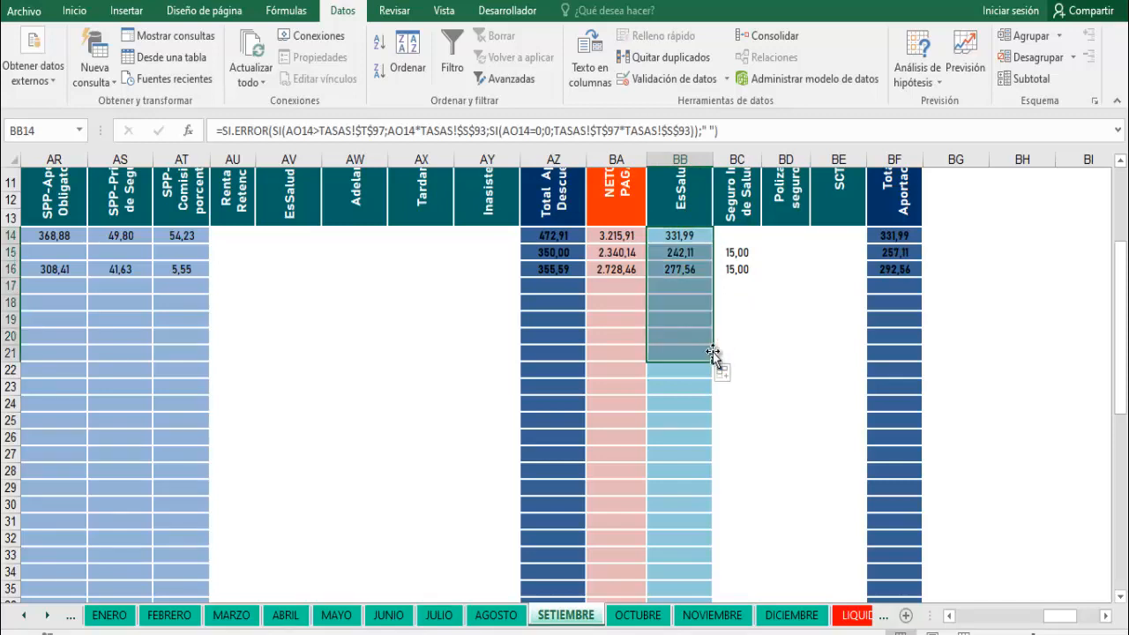
{"action": "key", "text": "Return"}
Step: Clear the second and third workers' amounts from the Seguro Integral de Salud - SIS column
{"action": "left_click_drag", "start_coordinate": [738, 252], "coordinate": [734, 282]}
{"action": "key", "text": "Delete"}
{"action": "left_click", "coordinate": [751, 290], "text": "shift"}
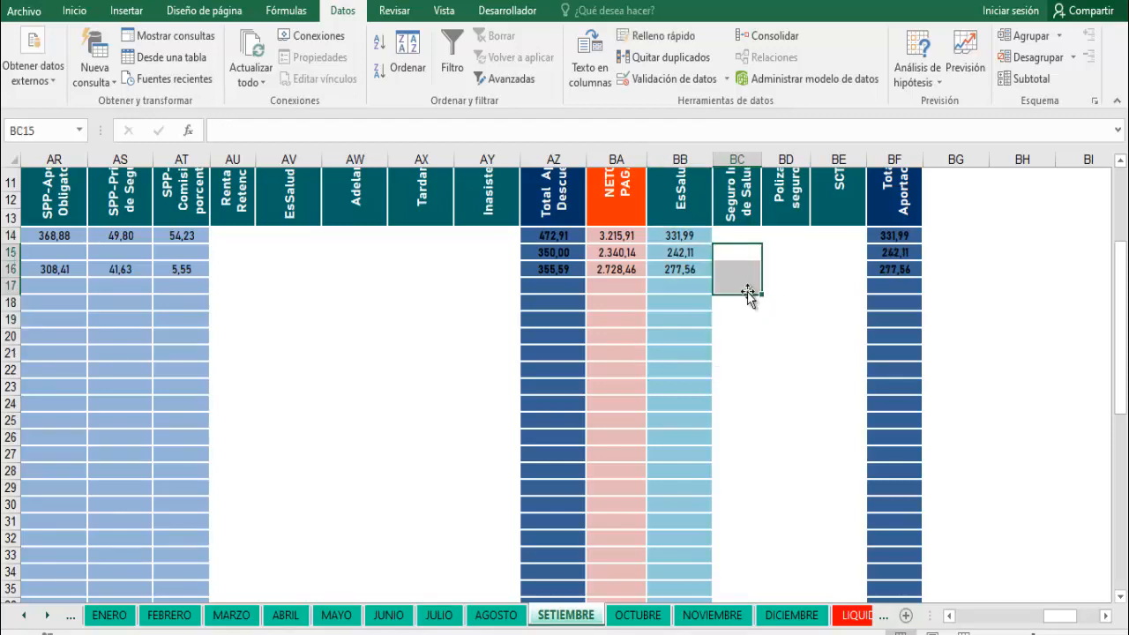
Step: Review the Poliza de seguro 688 and SCTR columns, and the workers' income and pension contributions
{"action": "scroll", "coordinate": [786, 274], "scroll_direction": "up", "scroll_amount": 2}
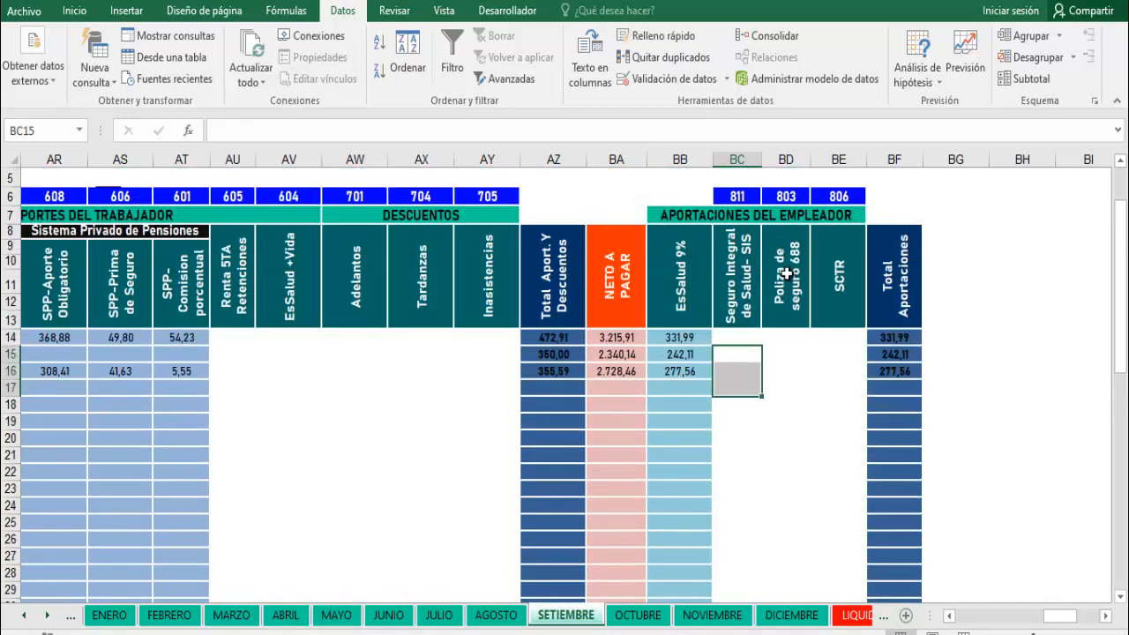
{"action": "left_click", "coordinate": [780, 354]}
{"action": "scroll", "coordinate": [782, 386], "scroll_direction": "up", "scroll_amount": 1}
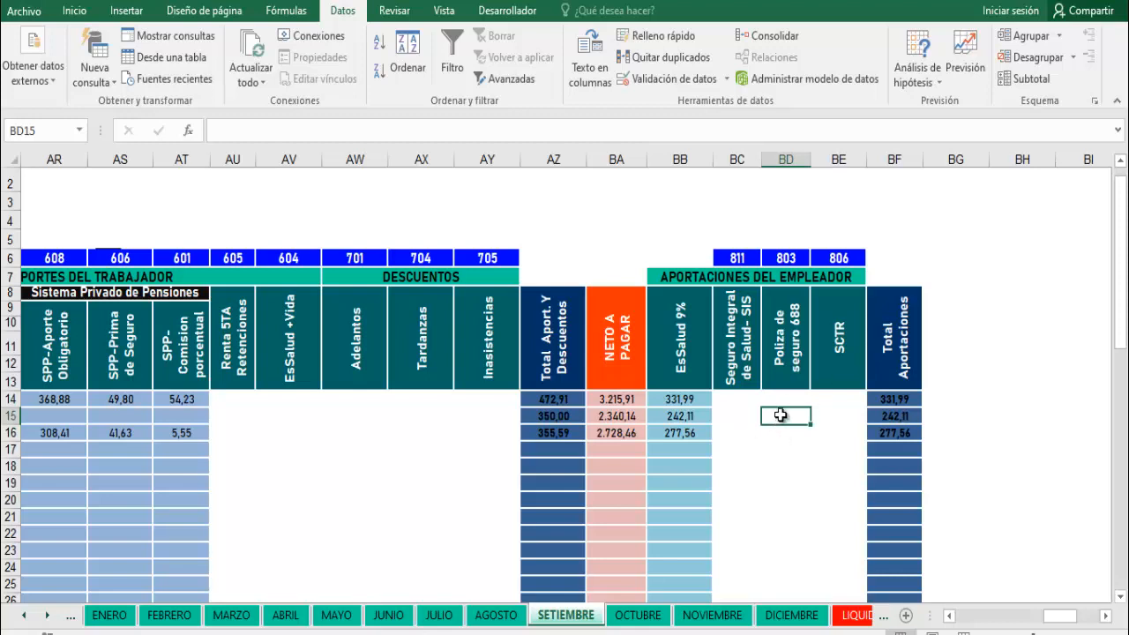
{"action": "left_click", "coordinate": [839, 416]}
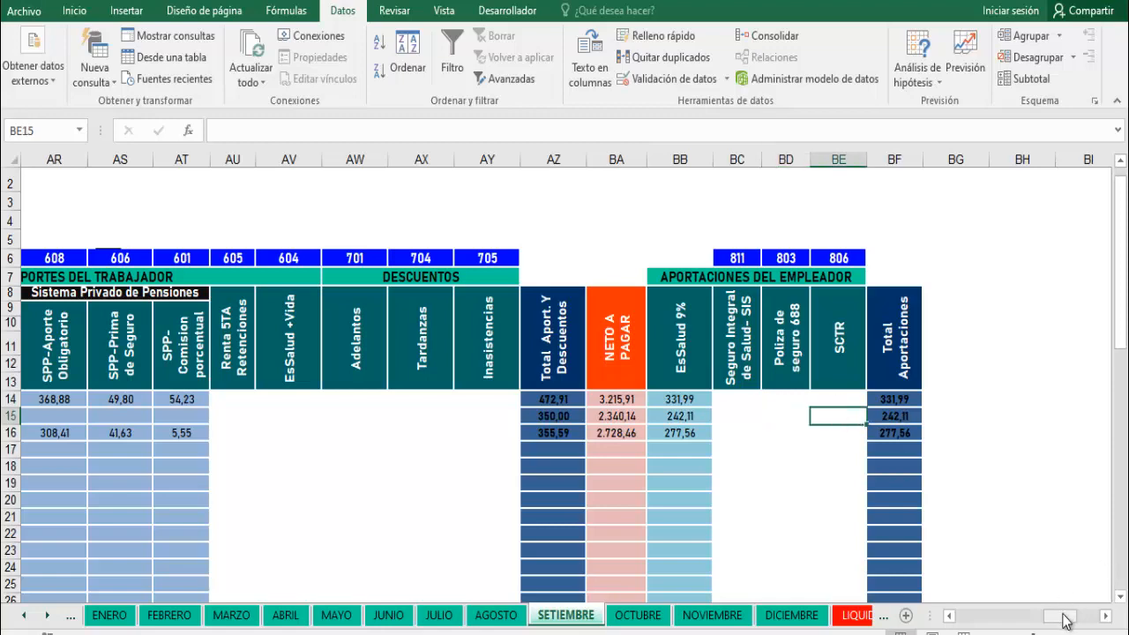
{"action": "left_click_drag", "start_coordinate": [1063, 620], "coordinate": [1039, 620]}
Step: Review the Rta 5ta sheet's layout, and check the workers' basic pay and family allowance in DATA
{"action": "left_click", "coordinate": [25, 616]}
{"action": "left_click", "coordinate": [24, 616]}
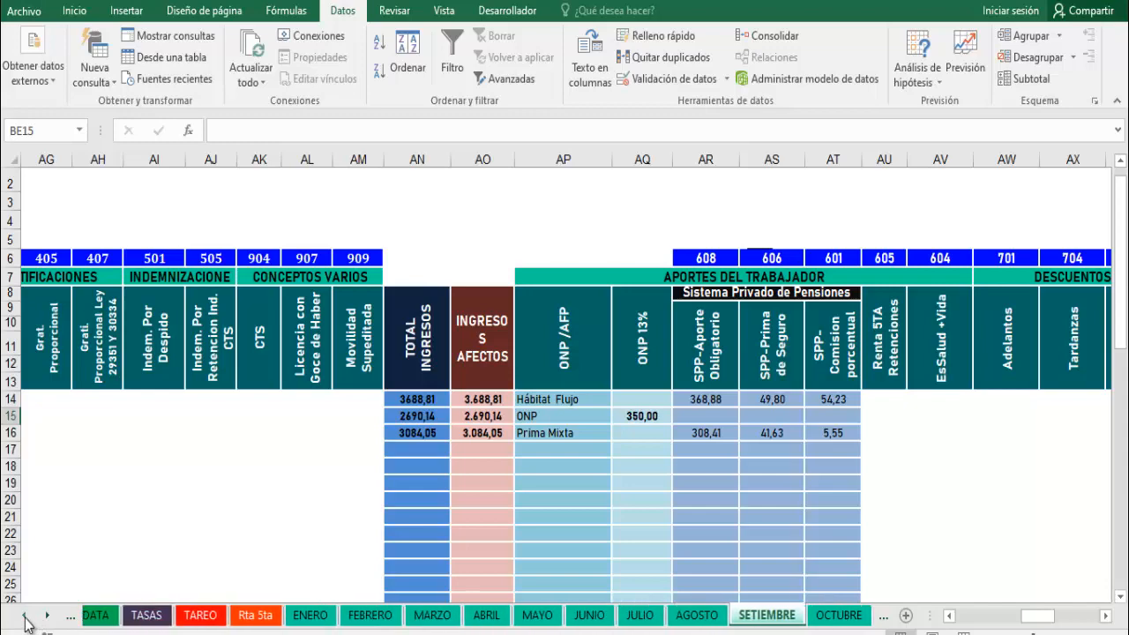
{"action": "left_click", "coordinate": [24, 616]}
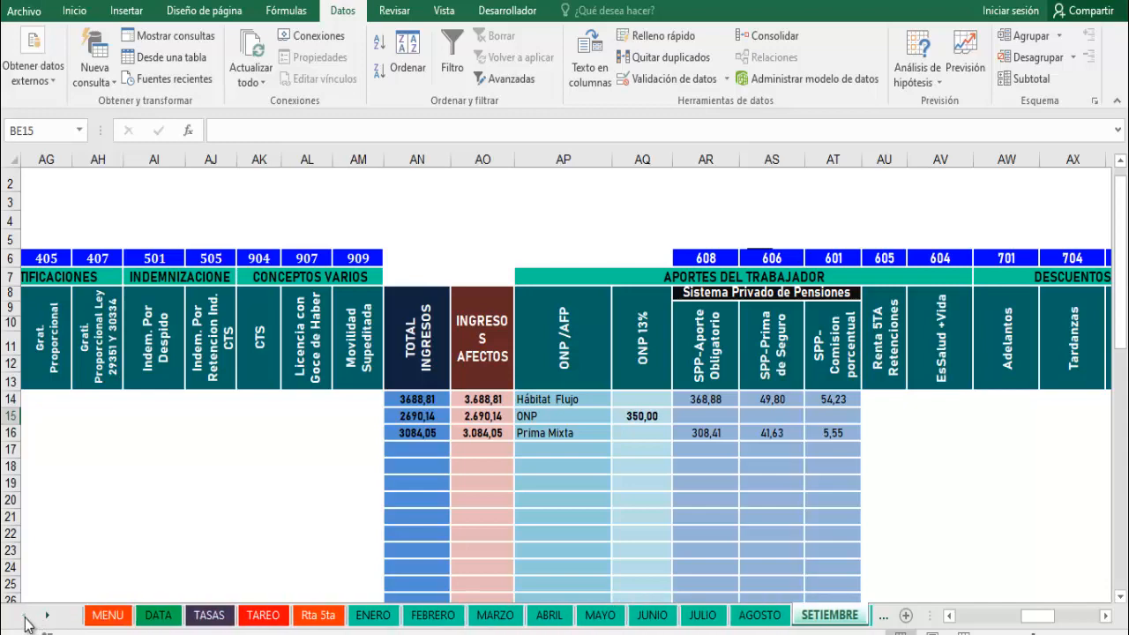
{"action": "left_click", "coordinate": [317, 615]}
{"action": "scroll", "coordinate": [164, 418], "scroll_direction": "up", "scroll_amount": 1}
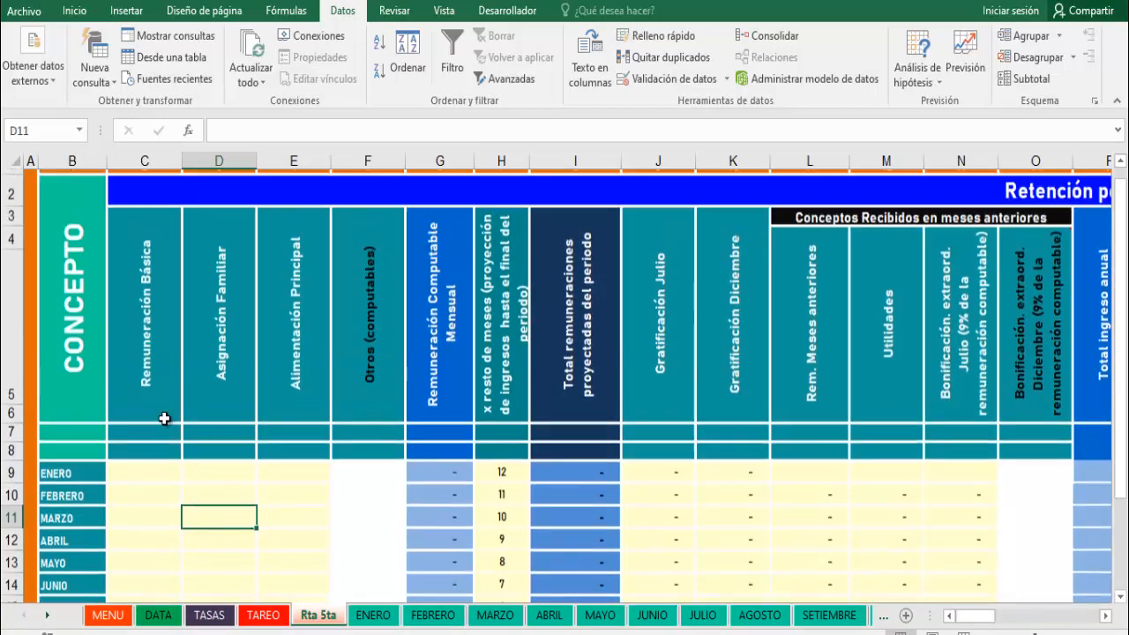
{"action": "scroll", "coordinate": [142, 432], "scroll_direction": "down", "scroll_amount": 1}
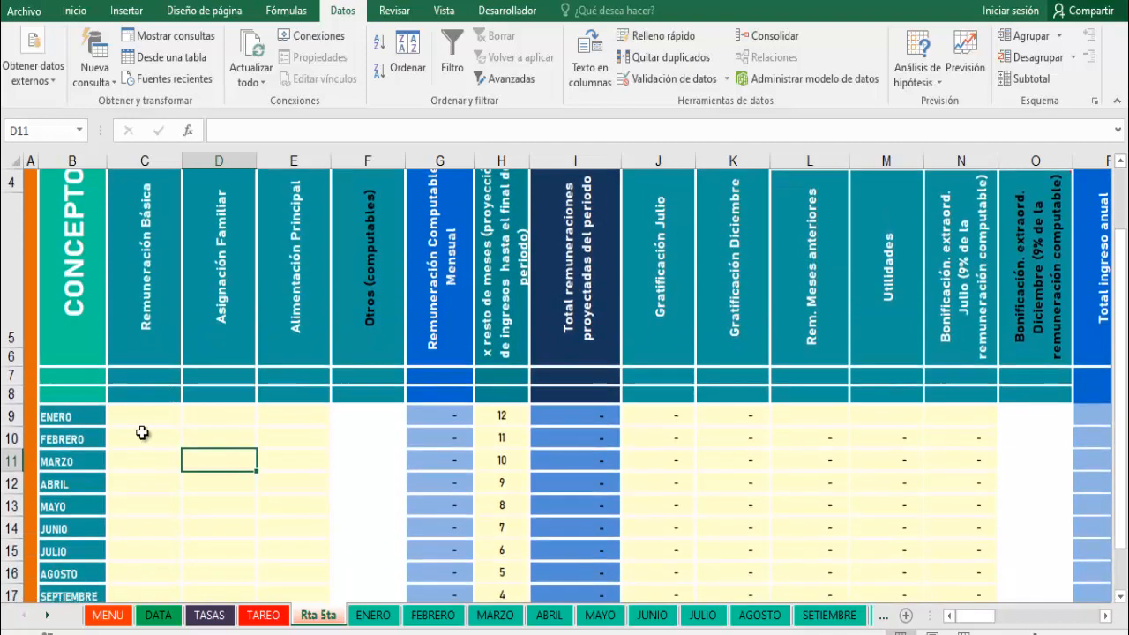
{"action": "left_click", "coordinate": [156, 616]}
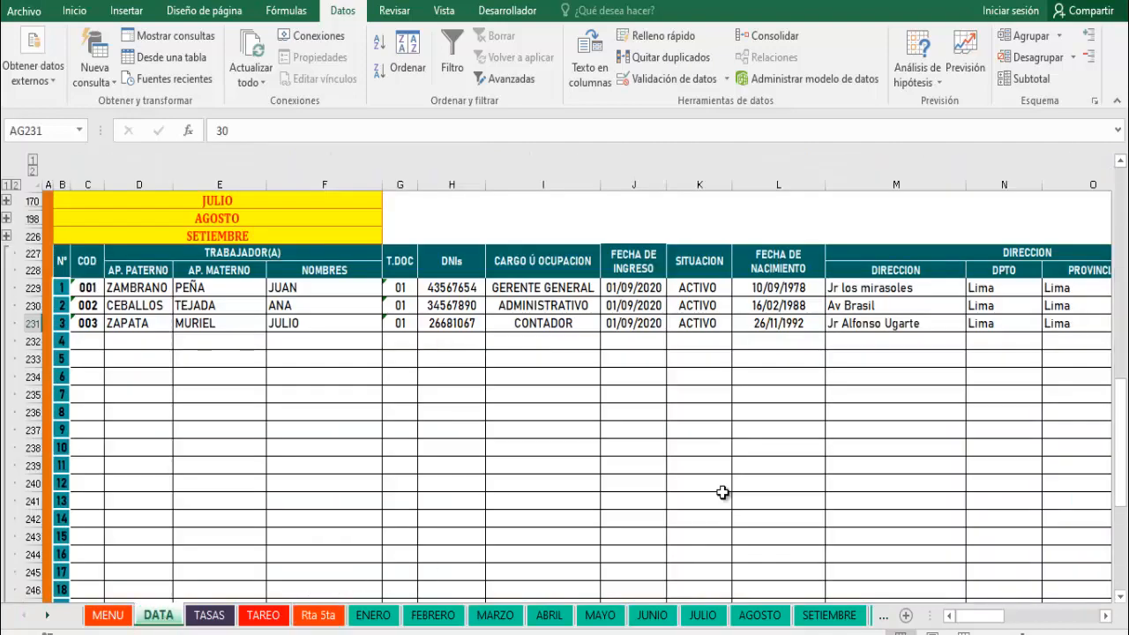
{"action": "left_click_drag", "start_coordinate": [985, 616], "coordinate": [1023, 622]}
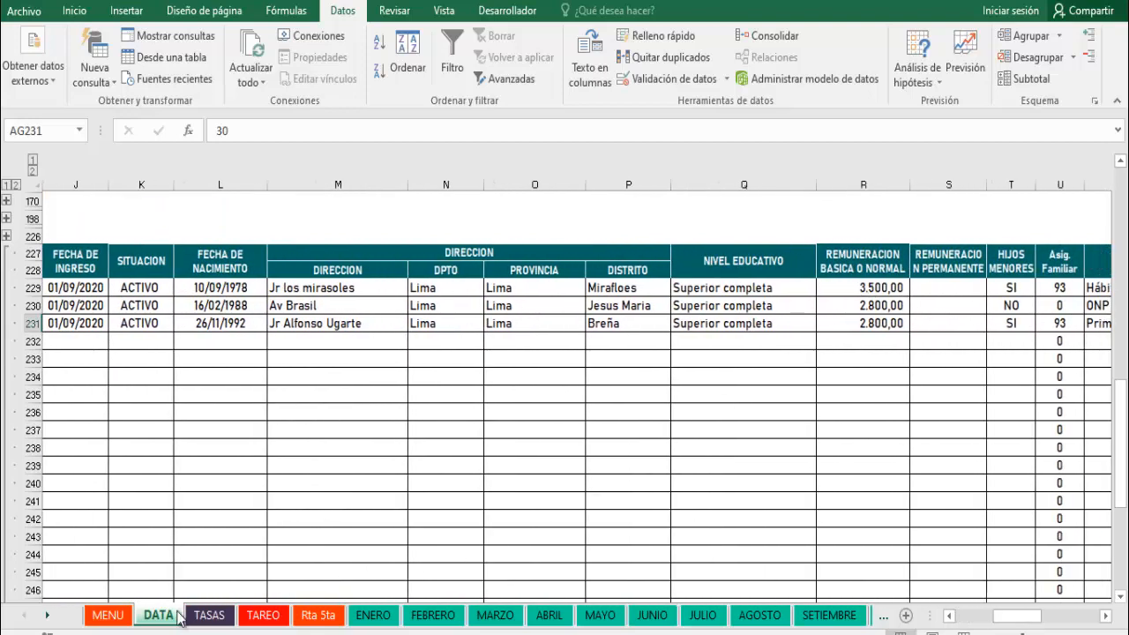
Step: Enter 3.500 as Remuneración Básica for ENERO and FEBRERO in the Rta 5ta sheet
{"action": "left_click", "coordinate": [318, 615]}
{"action": "type", "text": "3"}
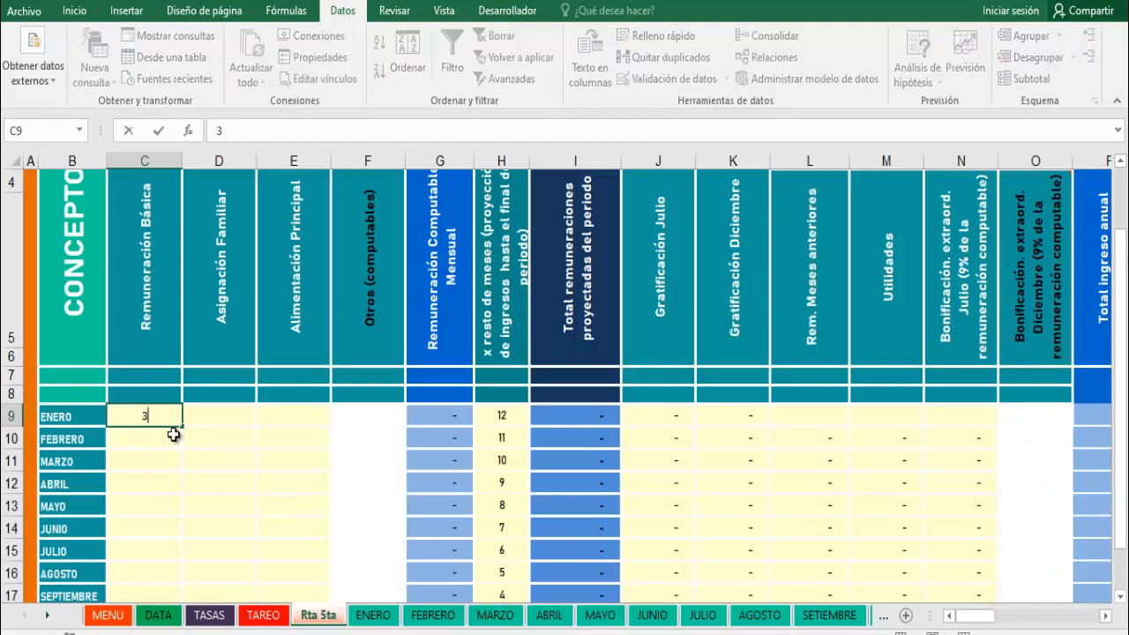
{"action": "type", "text": ".500"}
{"action": "key", "text": "Return"}
{"action": "type", "text": "3."}
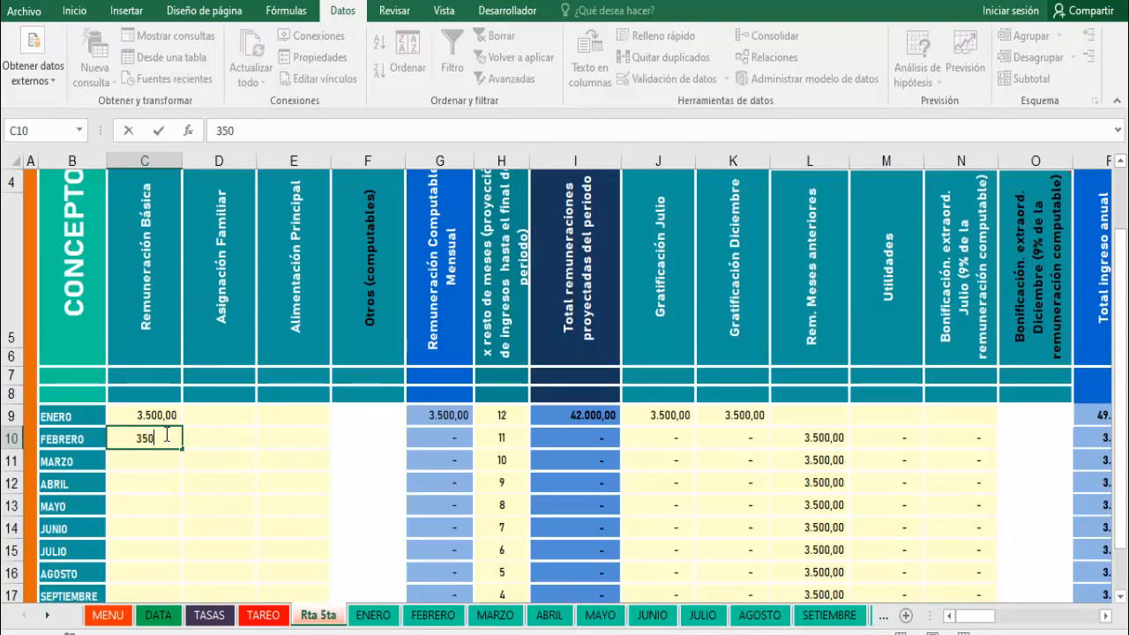
{"action": "type", "text": "500"}
{"action": "key", "text": "Return"}
{"action": "left_click_drag", "start_coordinate": [172, 426], "coordinate": [172, 435]}
Step: Enter 93 as Asignación Familiar for ENERO and FEBRERO in the Rta 5ta sheet
{"action": "left_click", "coordinate": [212, 416]}
{"action": "type", "text": "93"}
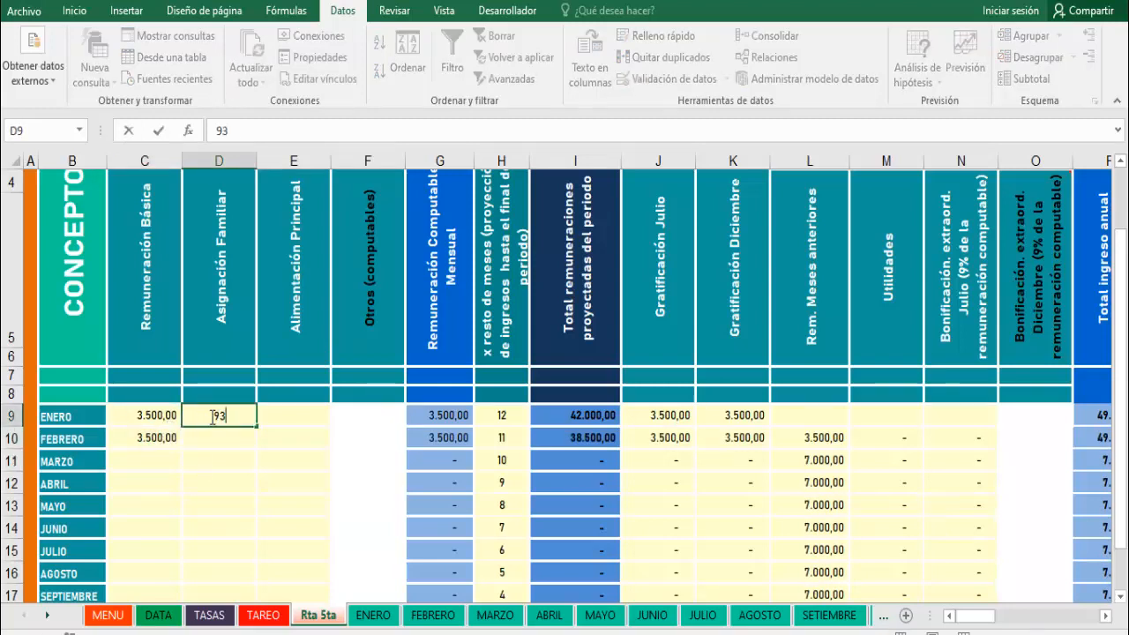
{"action": "key", "text": "Return"}
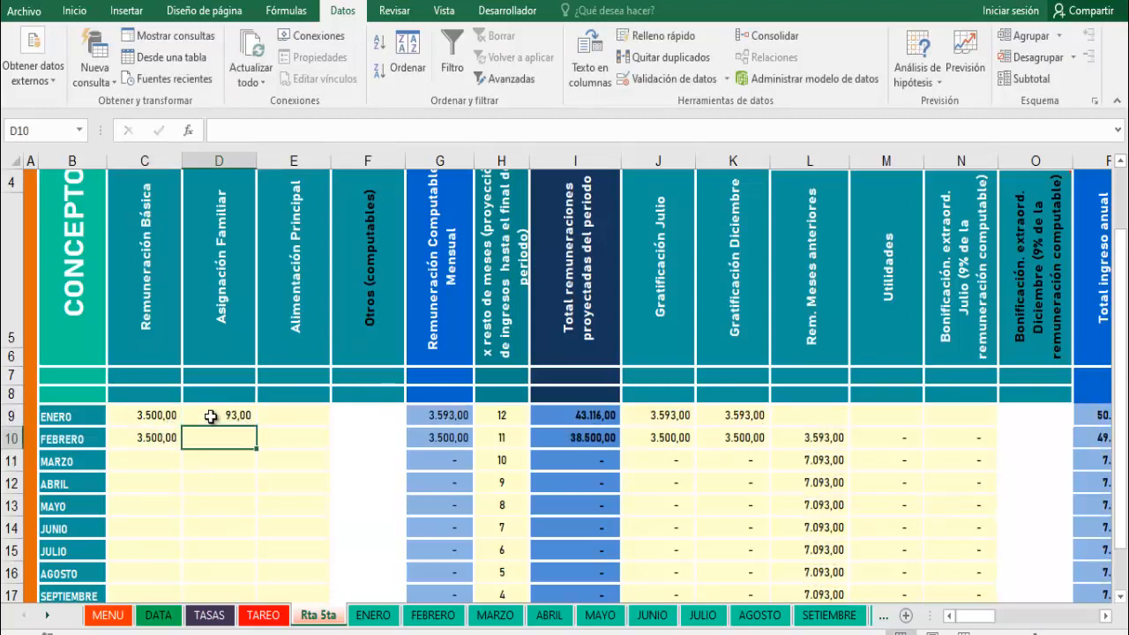
{"action": "type", "text": "93"}
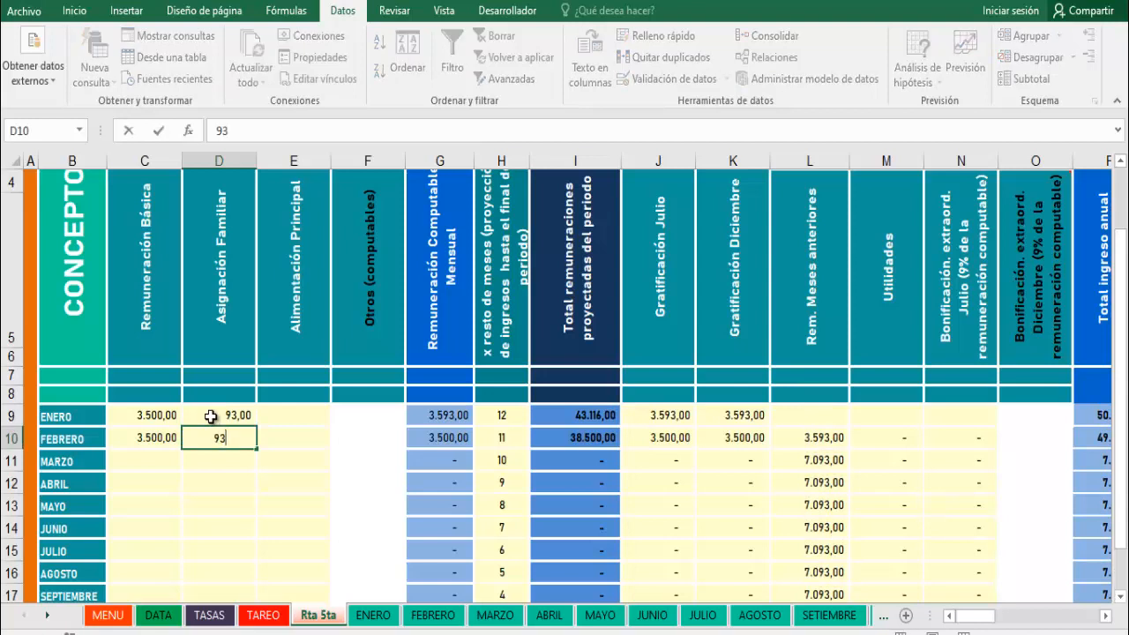
{"action": "key", "text": "Return"}
Step: Fill the ENERO and FEBRERO values of Remuneración Básica and Asignación Familiar down through DICIEMBRE
{"action": "left_click_drag", "start_coordinate": [170, 419], "coordinate": [170, 437]}
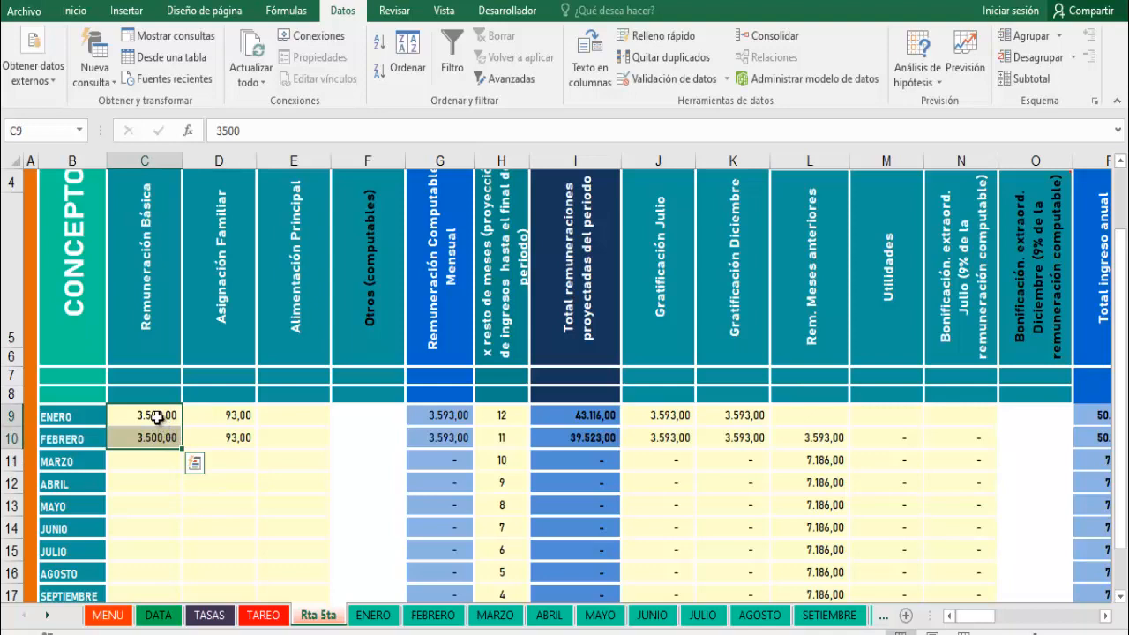
{"action": "left_click", "coordinate": [231, 436], "text": "shift"}
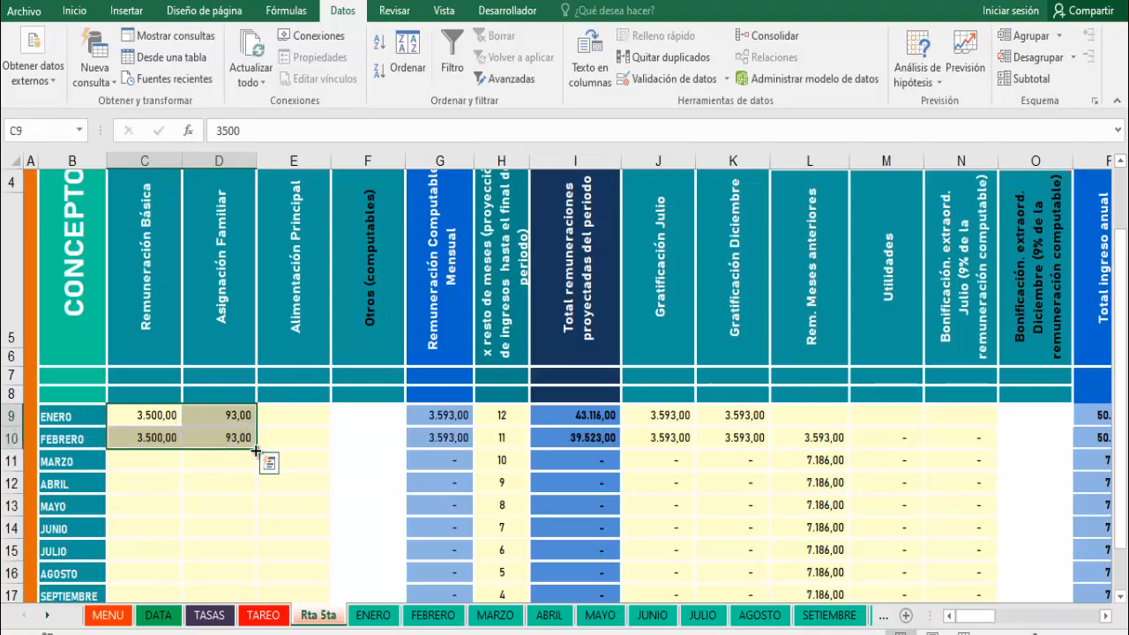
{"action": "left_click_drag", "start_coordinate": [255, 452], "coordinate": [232, 484]}
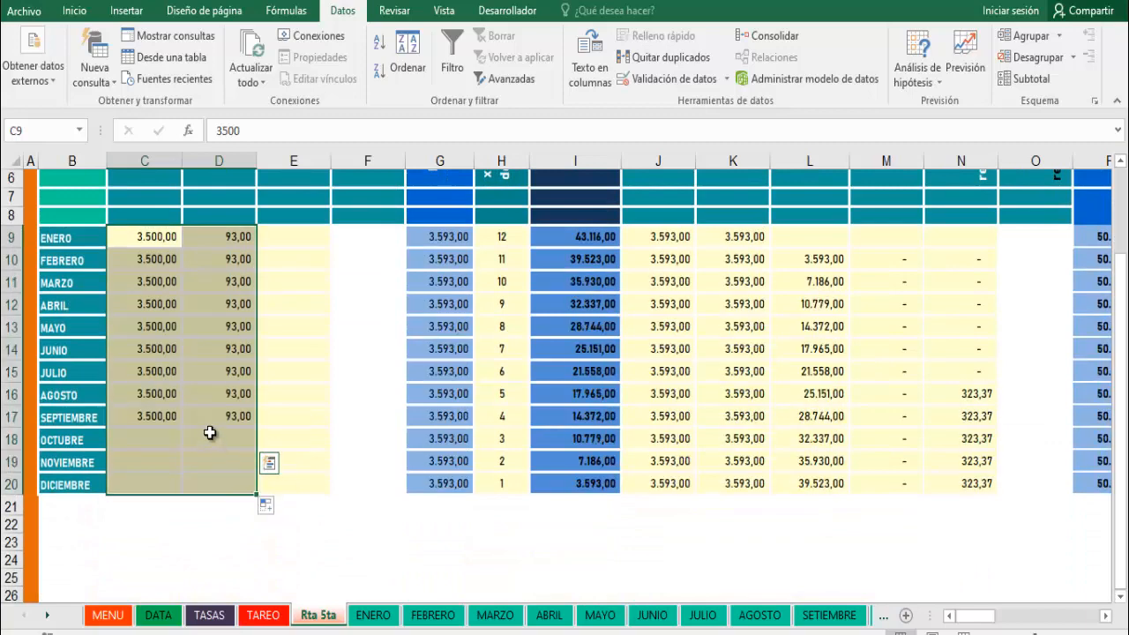
Step: Examine the monthly pay entries, the Otros (computables) column and the Retención total (R1+R2) amounts in the Rta 5ta sheet
{"action": "scroll", "coordinate": [210, 430], "scroll_direction": "up", "scroll_amount": 2}
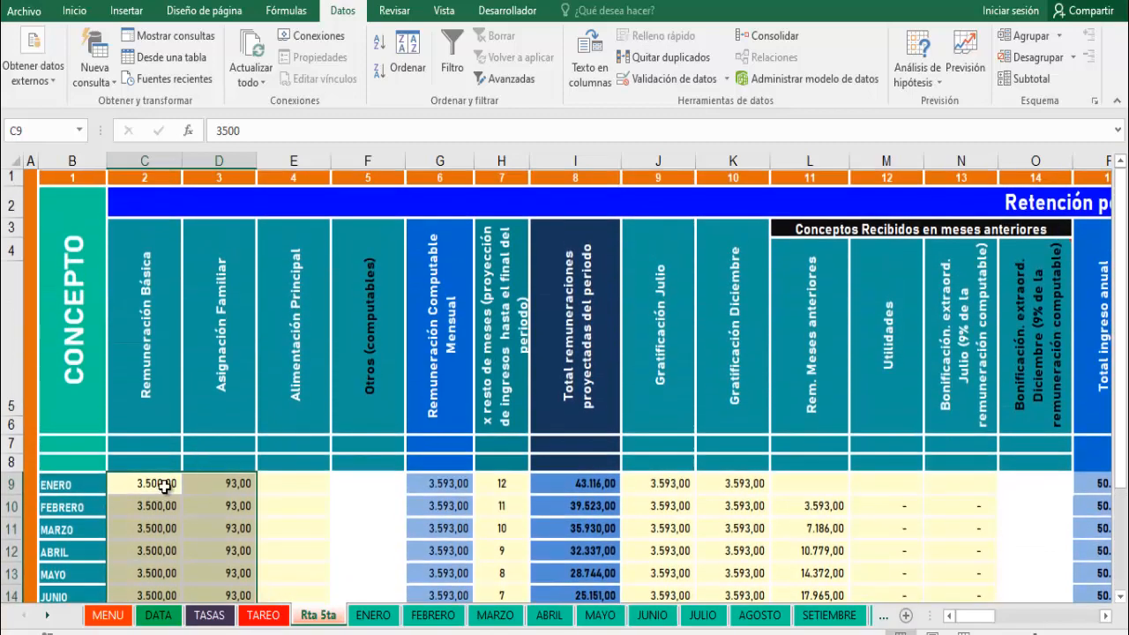
{"action": "scroll", "coordinate": [165, 486], "scroll_direction": "down", "scroll_amount": 2}
{"action": "scroll", "coordinate": [165, 486], "scroll_direction": "up", "scroll_amount": 1}
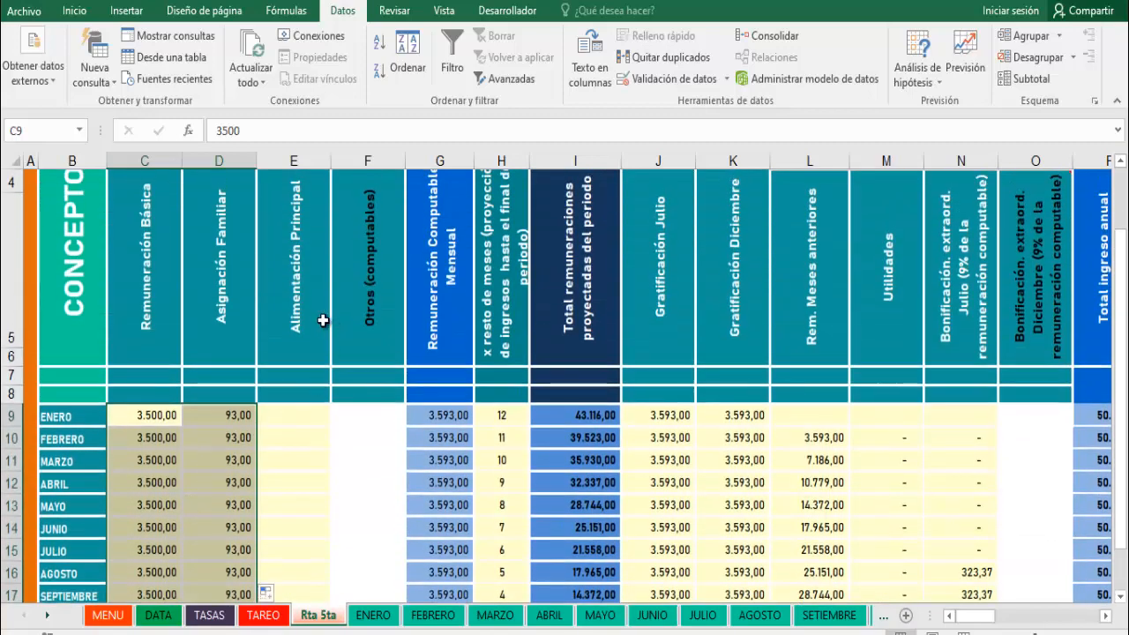
{"action": "left_click", "coordinate": [387, 417]}
{"action": "scroll", "coordinate": [380, 423], "scroll_direction": "up", "scroll_amount": 1}
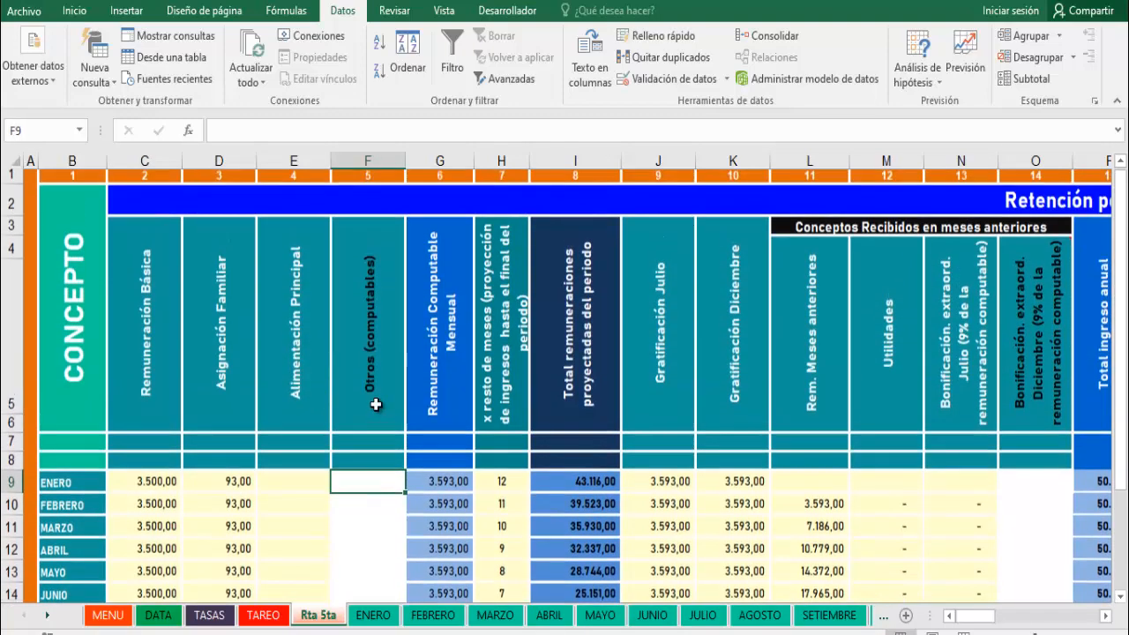
{"action": "scroll", "coordinate": [273, 459], "scroll_direction": "down", "scroll_amount": 2}
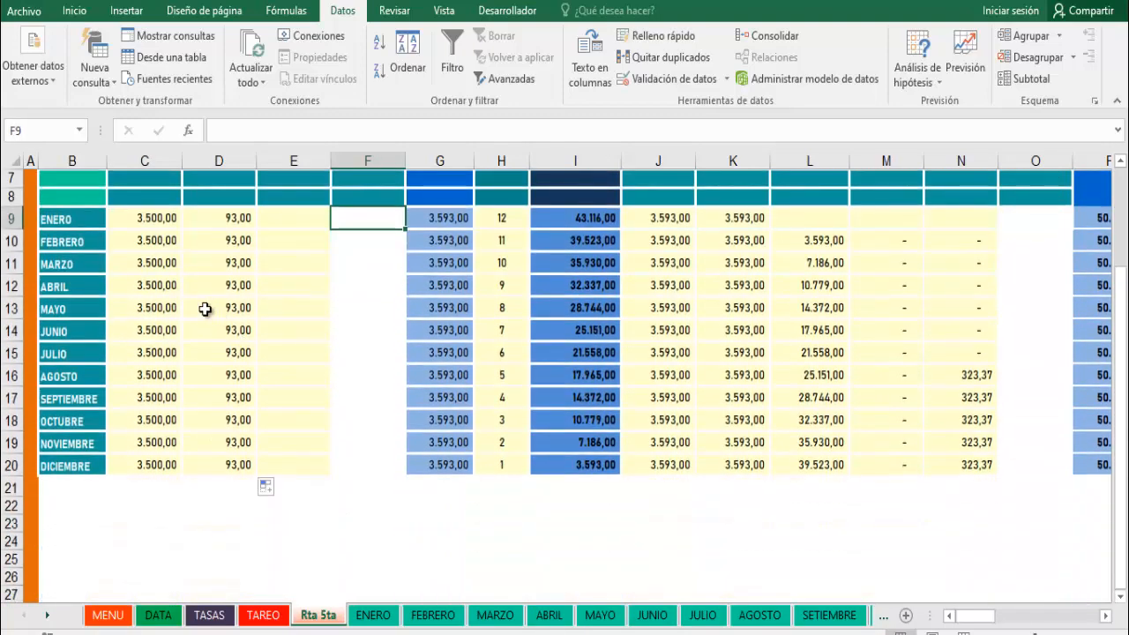
{"action": "left_click_drag", "start_coordinate": [949, 617], "coordinate": [1078, 618]}
{"action": "scroll", "coordinate": [1079, 463], "scroll_direction": "up", "scroll_amount": 2}
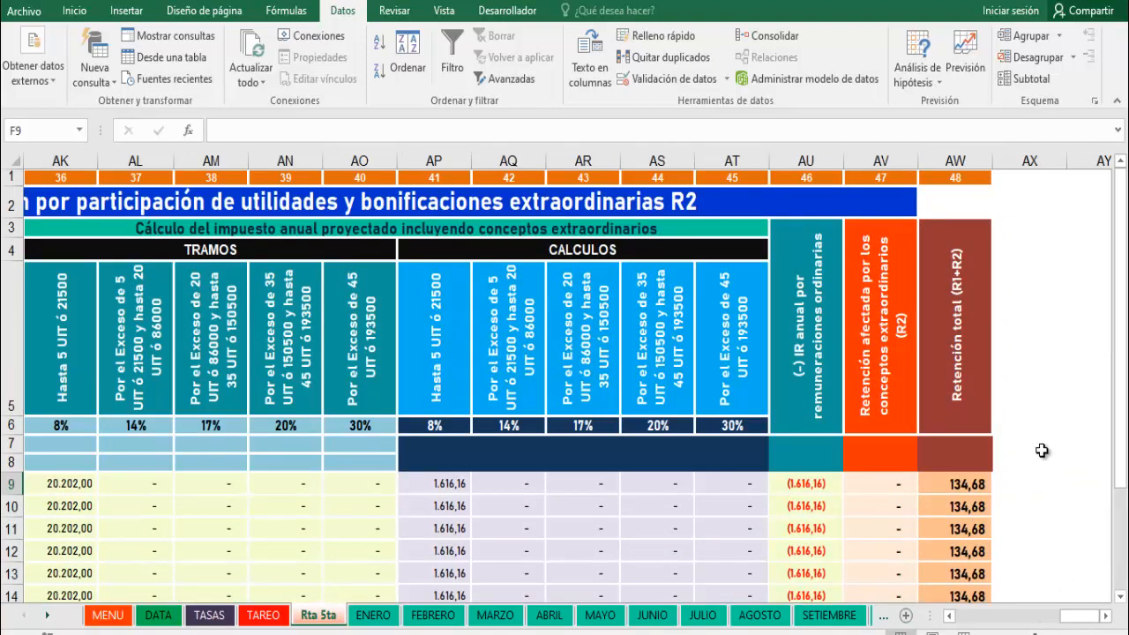
{"action": "scroll", "coordinate": [1037, 453], "scroll_direction": "down", "scroll_amount": 1}
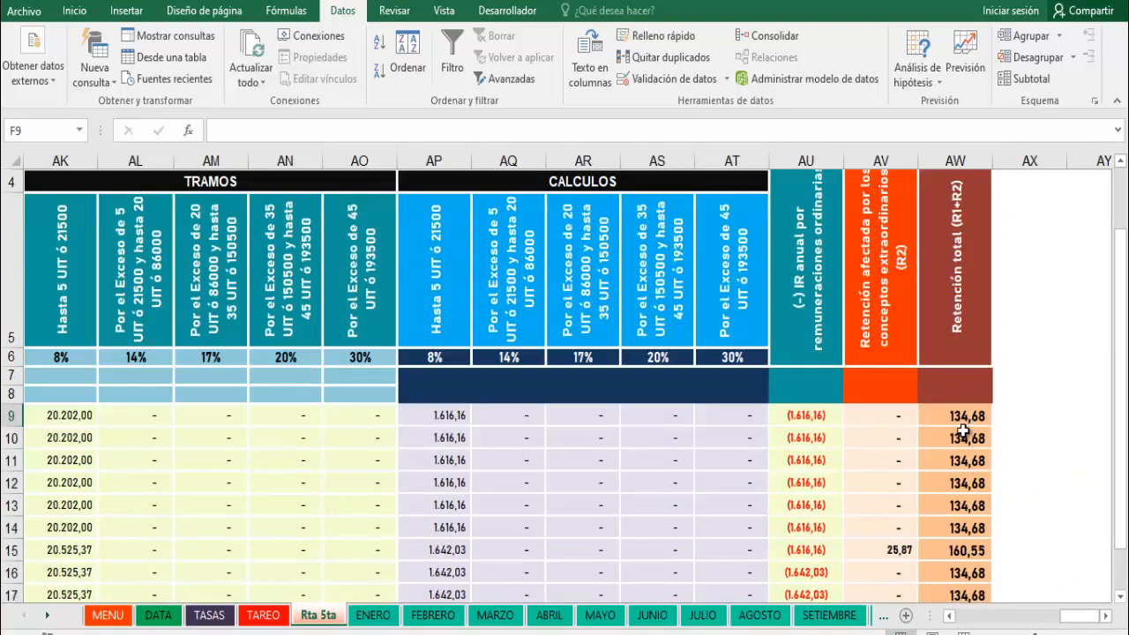
Step: Check the Renta 5TA Retenciones column and the income concept columns in the MARZO payroll sheet
{"action": "left_click", "coordinate": [496, 615]}
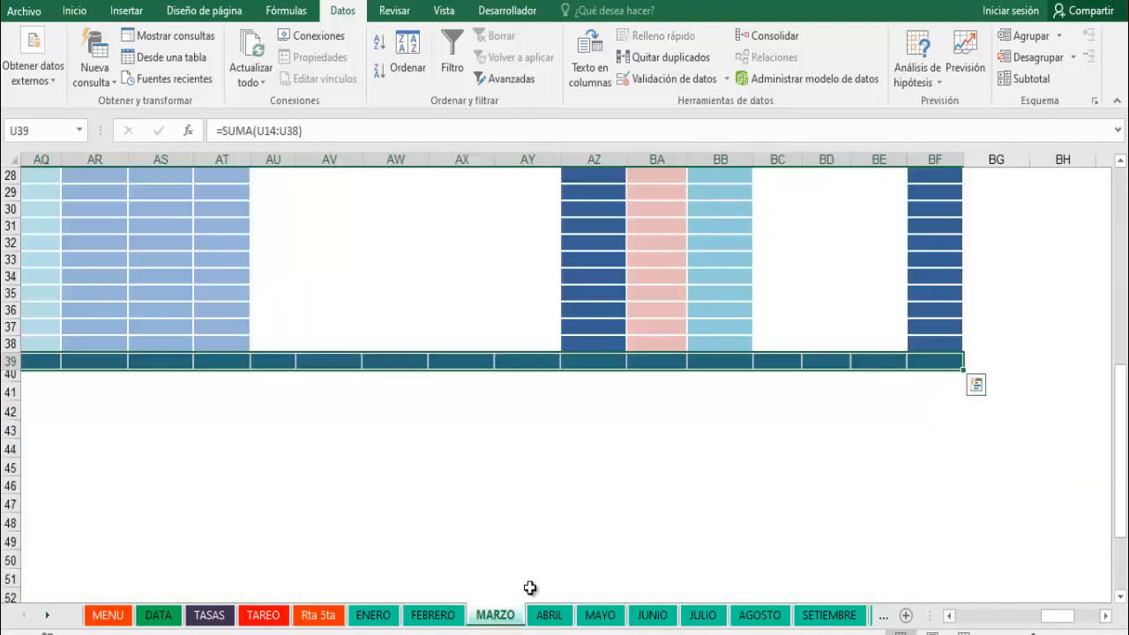
{"action": "scroll", "coordinate": [358, 434], "scroll_direction": "up", "scroll_amount": 9}
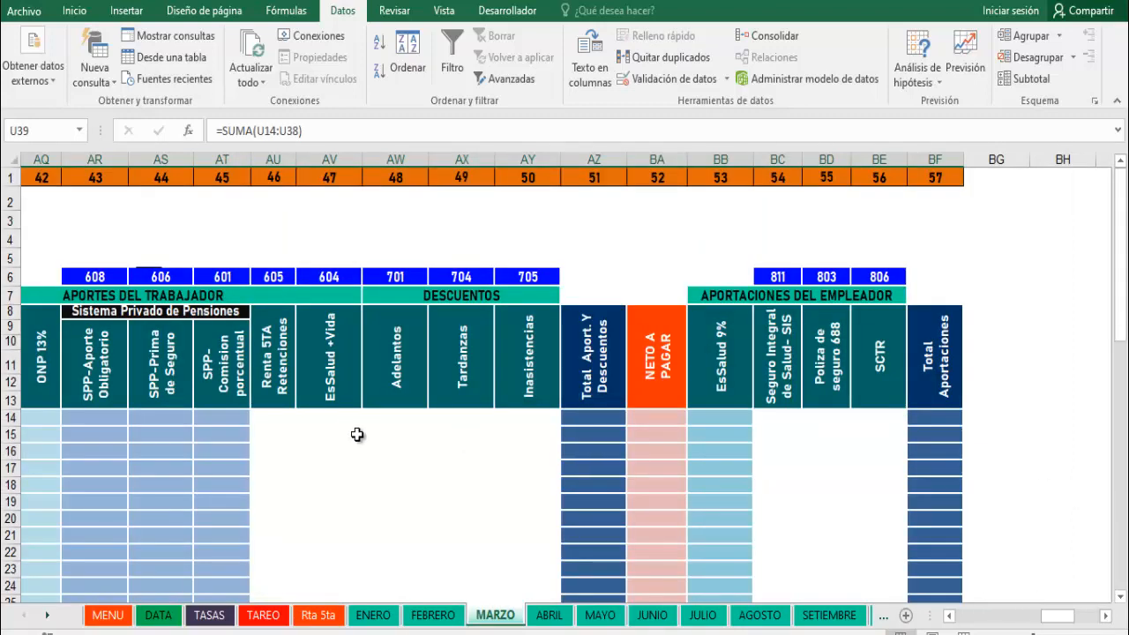
{"action": "left_click", "coordinate": [271, 416]}
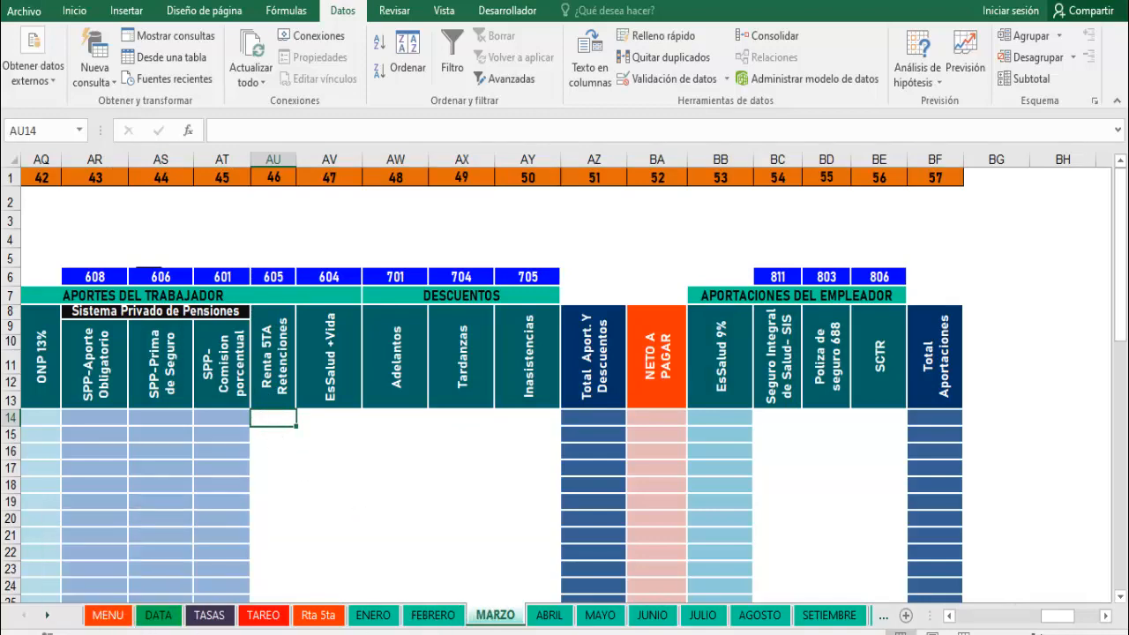
{"action": "left_click_drag", "start_coordinate": [1058, 616], "coordinate": [1019, 615]}
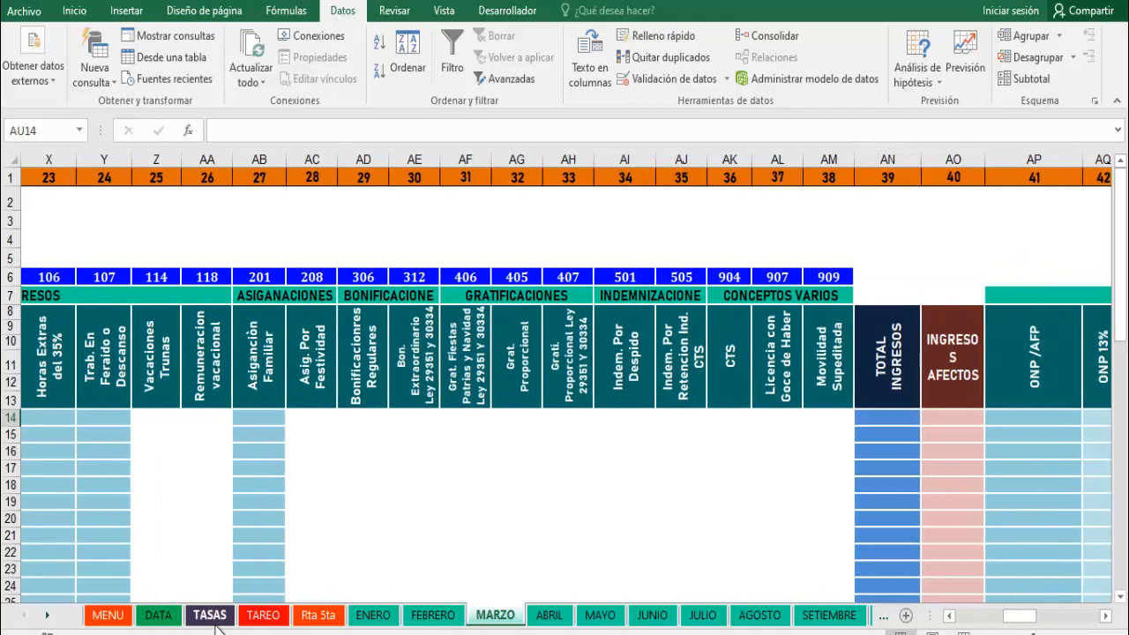
Step: Clear the Remuneración Básica and Asignación Familiar values from ENERO to DICIEMBRE in the Rta 5ta sheet
{"action": "left_click", "coordinate": [317, 615]}
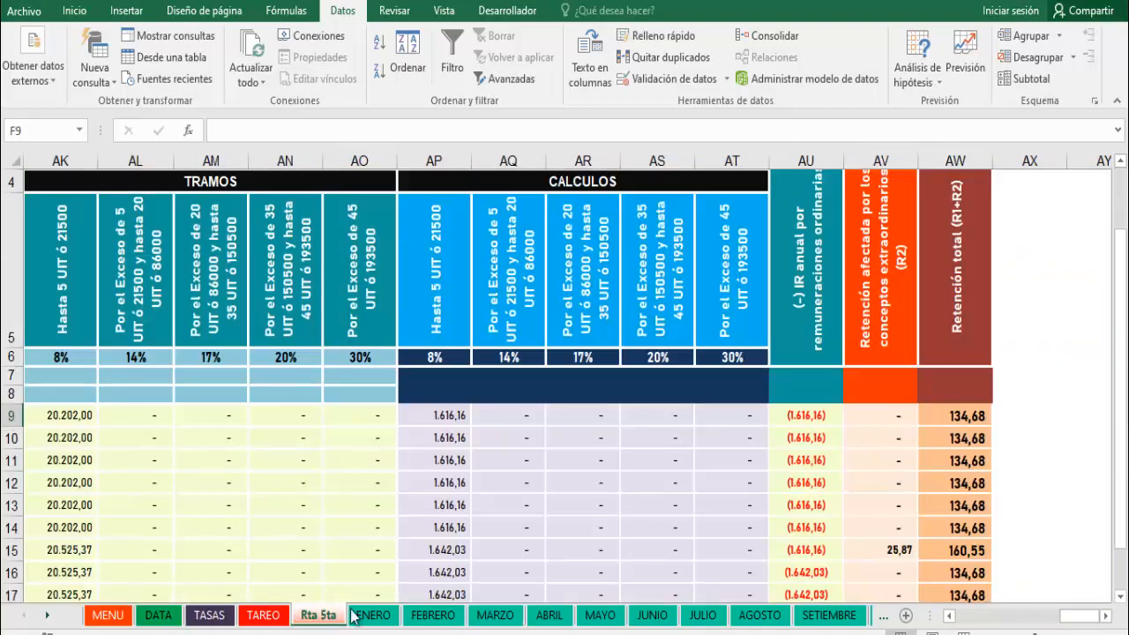
{"action": "left_click_drag", "start_coordinate": [1074, 616], "coordinate": [968, 626]}
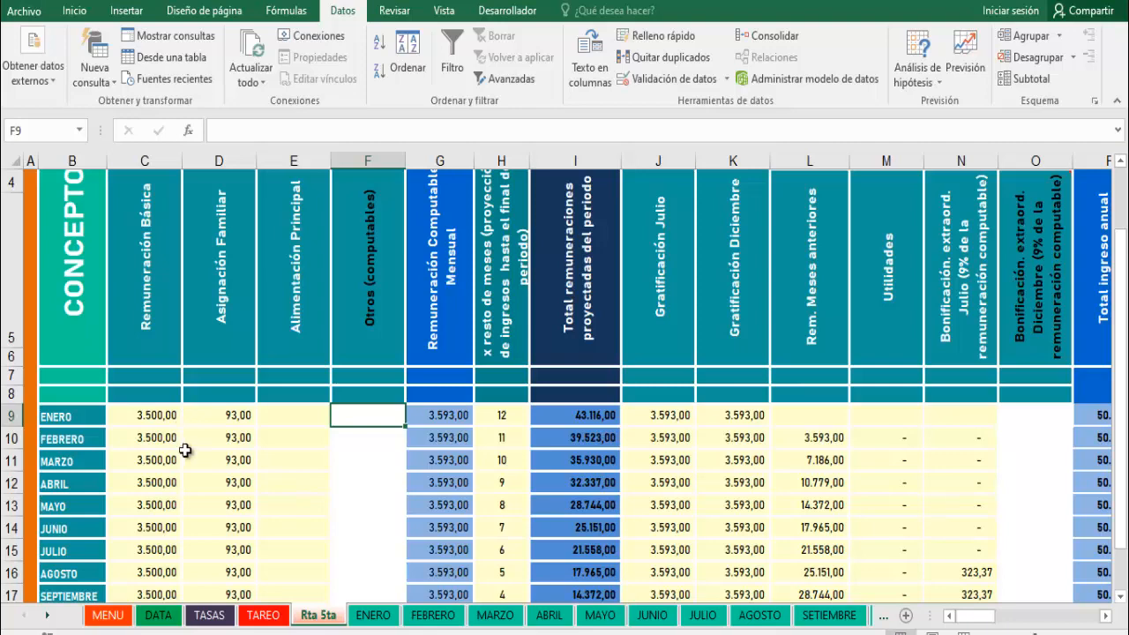
{"action": "left_click_drag", "start_coordinate": [151, 416], "coordinate": [231, 481]}
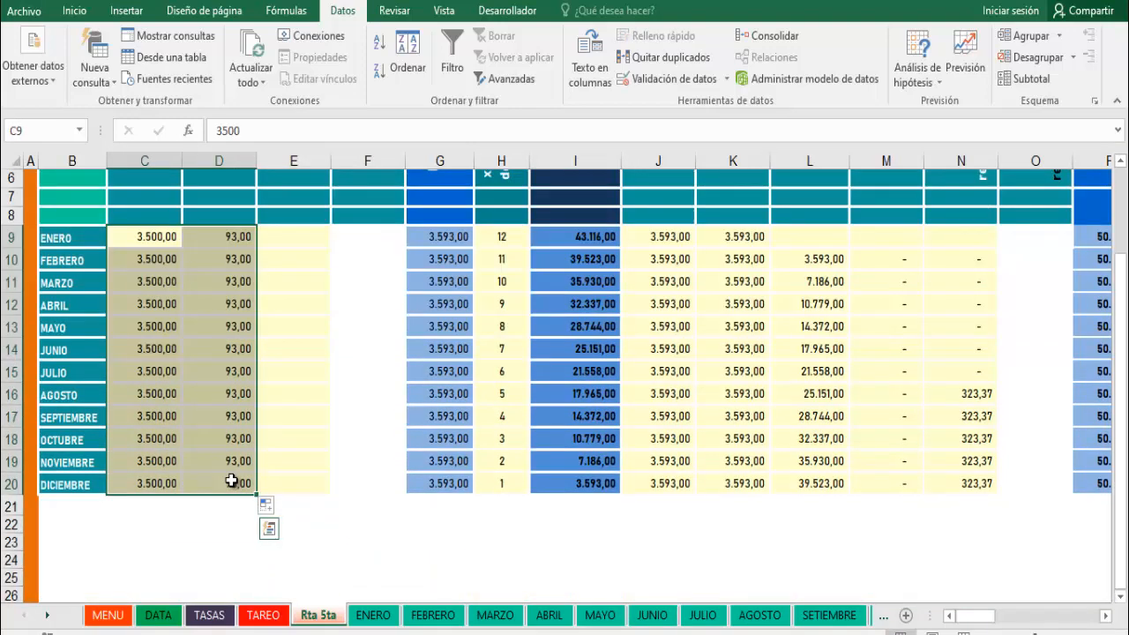
{"action": "key", "text": "Delete"}
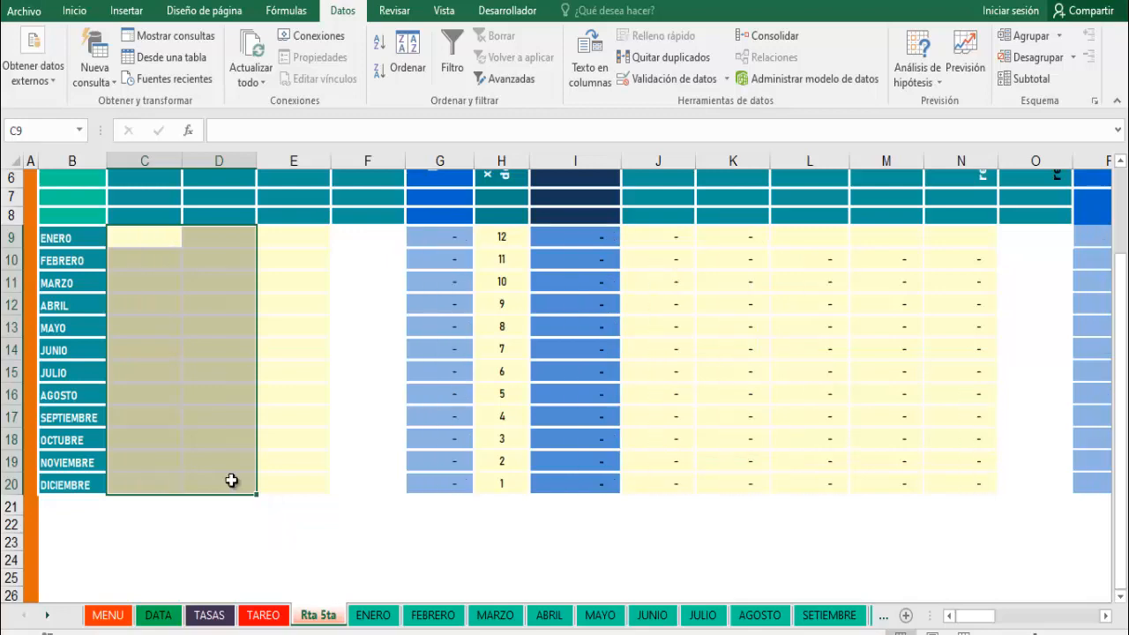
{"action": "scroll", "coordinate": [308, 353], "scroll_direction": "up", "scroll_amount": 1}
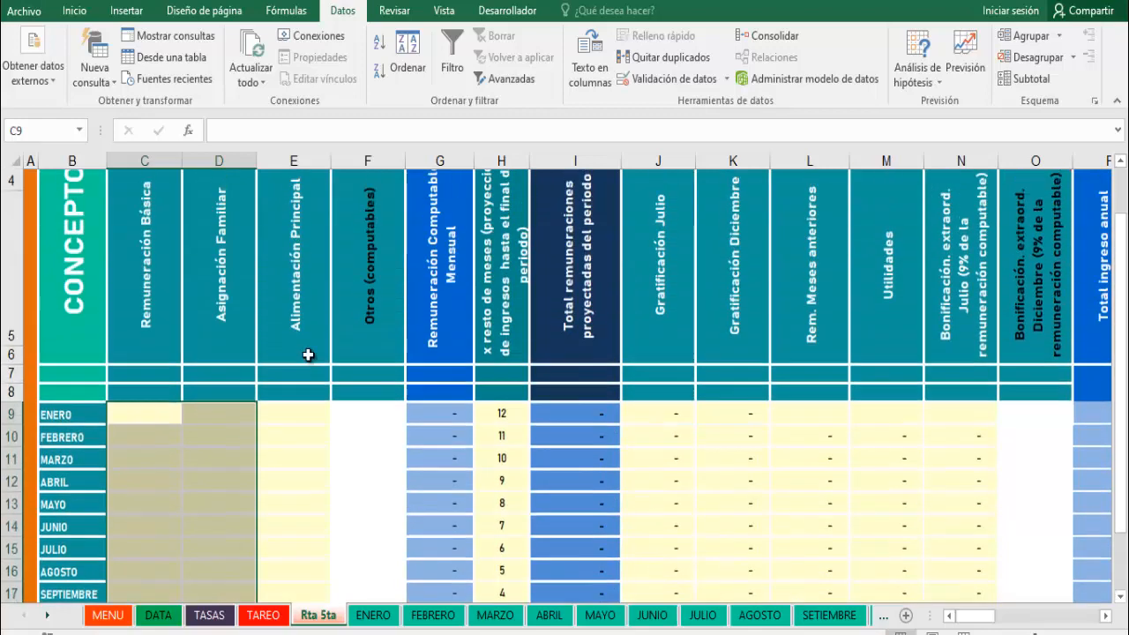
{"action": "left_click_drag", "start_coordinate": [146, 436], "coordinate": [220, 433]}
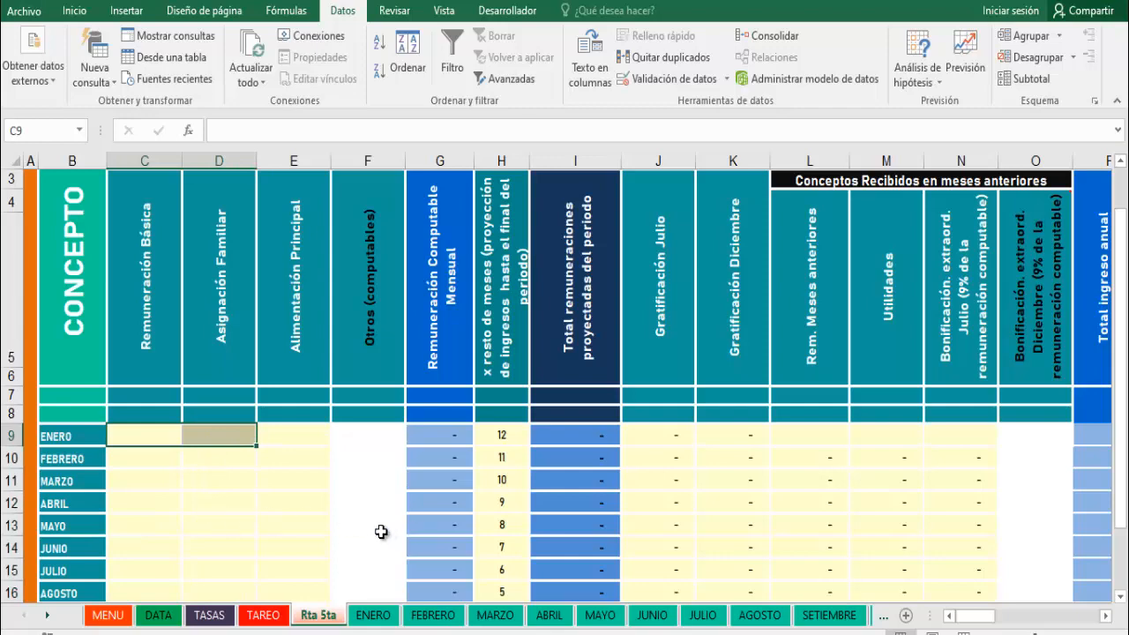
{"action": "scroll", "coordinate": [495, 554], "scroll_direction": "down", "scroll_amount": 1}
{"action": "scroll", "coordinate": [690, 557], "scroll_direction": "up", "scroll_amount": 1}
Step: Copy the three workers' rows from the SETIEMBRE section of the DATA sheet into the first three rows of OCTUBRE
{"action": "left_click", "coordinate": [158, 616]}
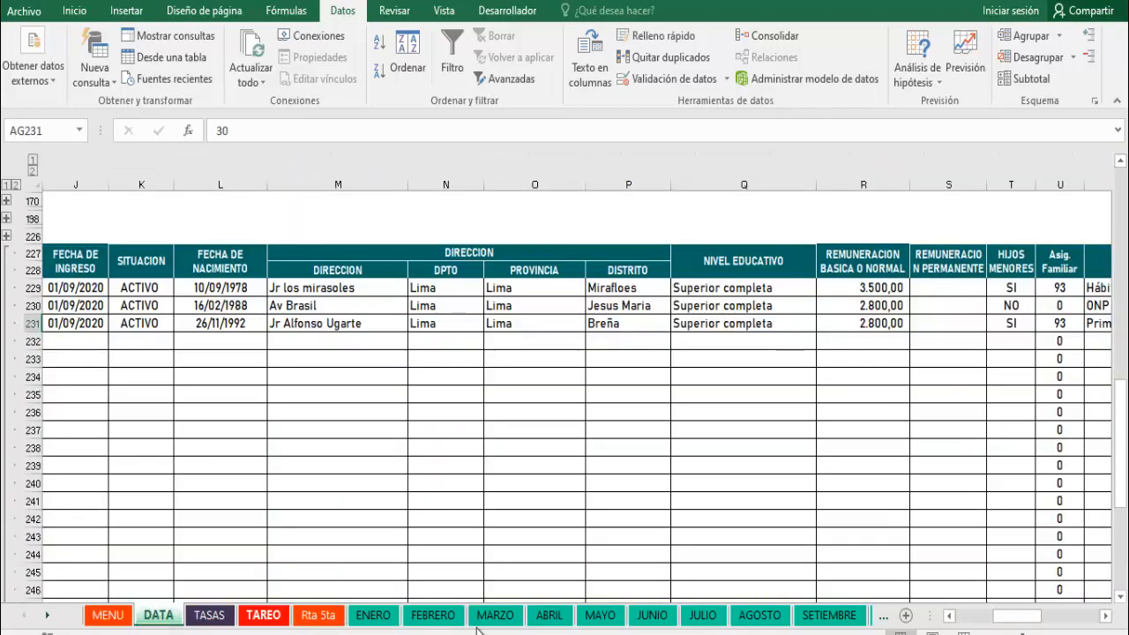
{"action": "left_click_drag", "start_coordinate": [999, 617], "coordinate": [962, 618]}
{"action": "scroll", "coordinate": [70, 401], "scroll_direction": "down", "scroll_amount": 2}
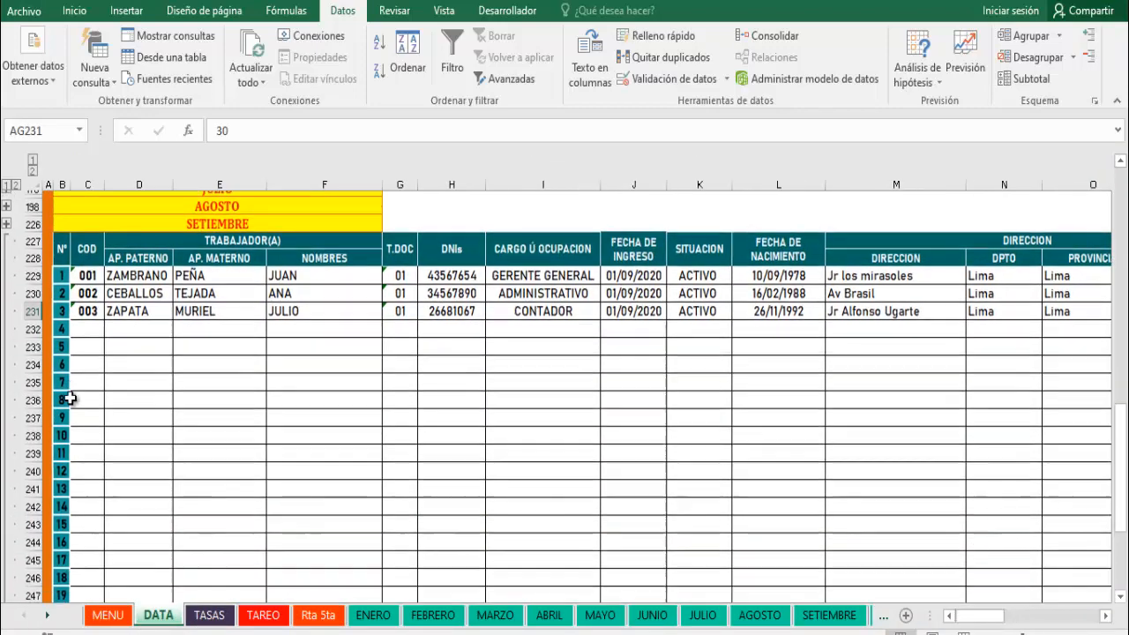
{"action": "scroll", "coordinate": [44, 432], "scroll_direction": "down", "scroll_amount": 4}
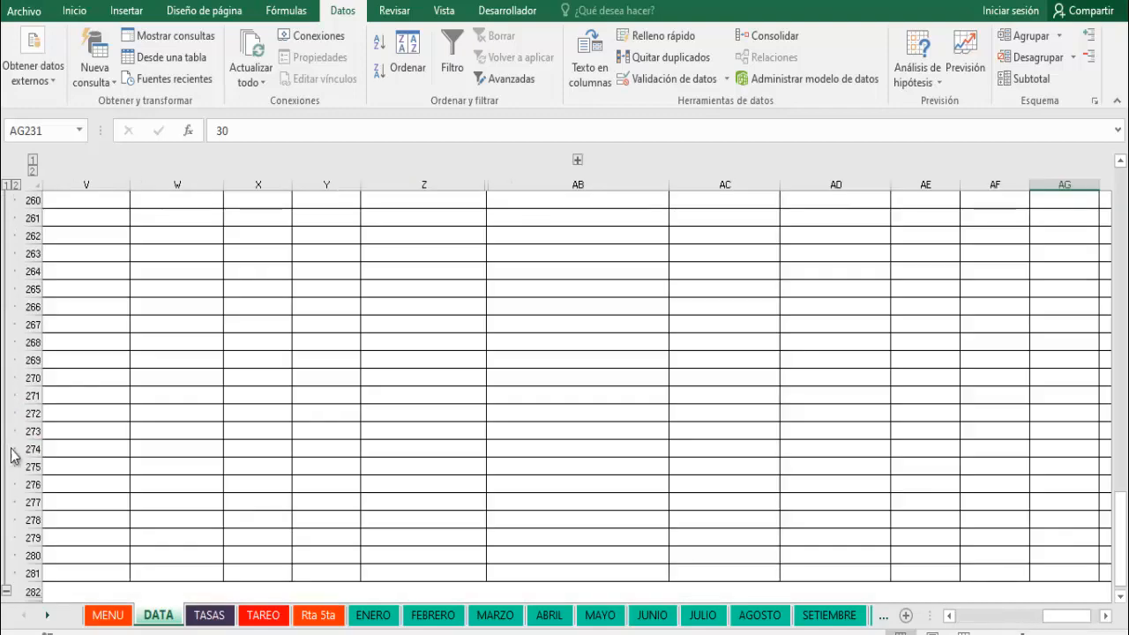
{"action": "left_click_drag", "start_coordinate": [1033, 615], "coordinate": [929, 615]}
{"action": "scroll", "coordinate": [360, 393], "scroll_direction": "up", "scroll_amount": 4}
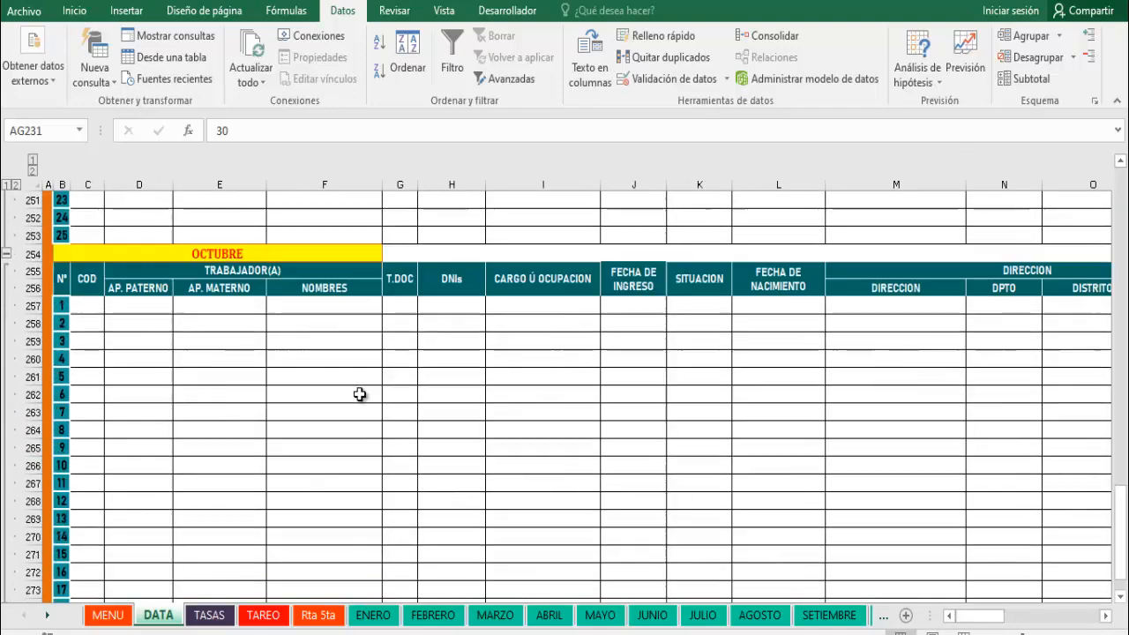
{"action": "scroll", "coordinate": [360, 393], "scroll_direction": "up", "scroll_amount": 7}
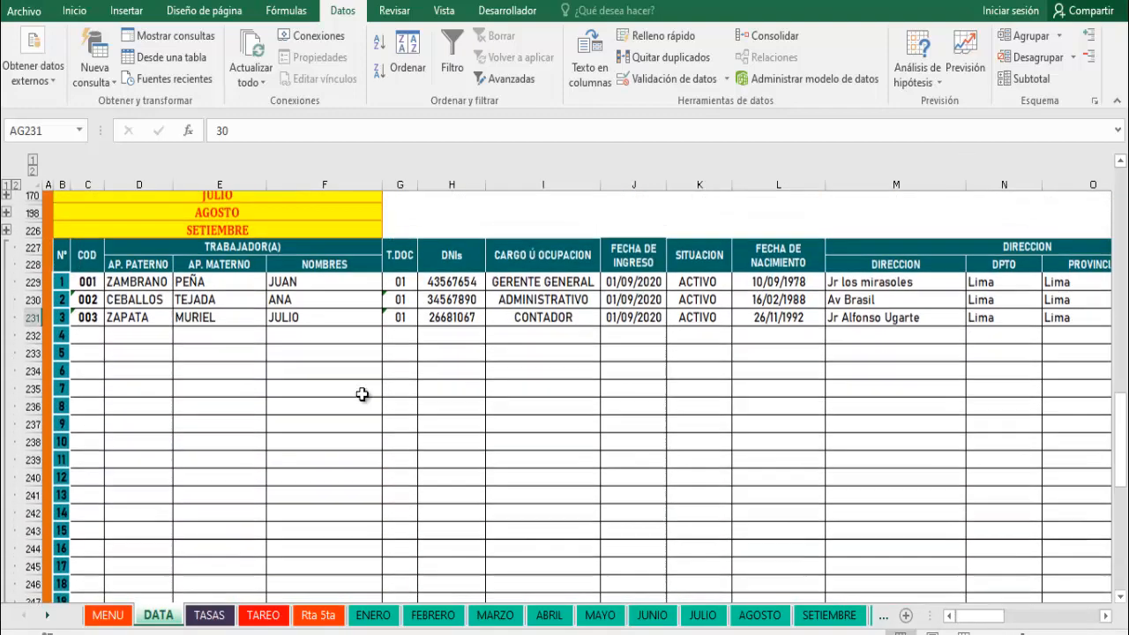
{"action": "left_click_drag", "start_coordinate": [35, 288], "coordinate": [29, 322]}
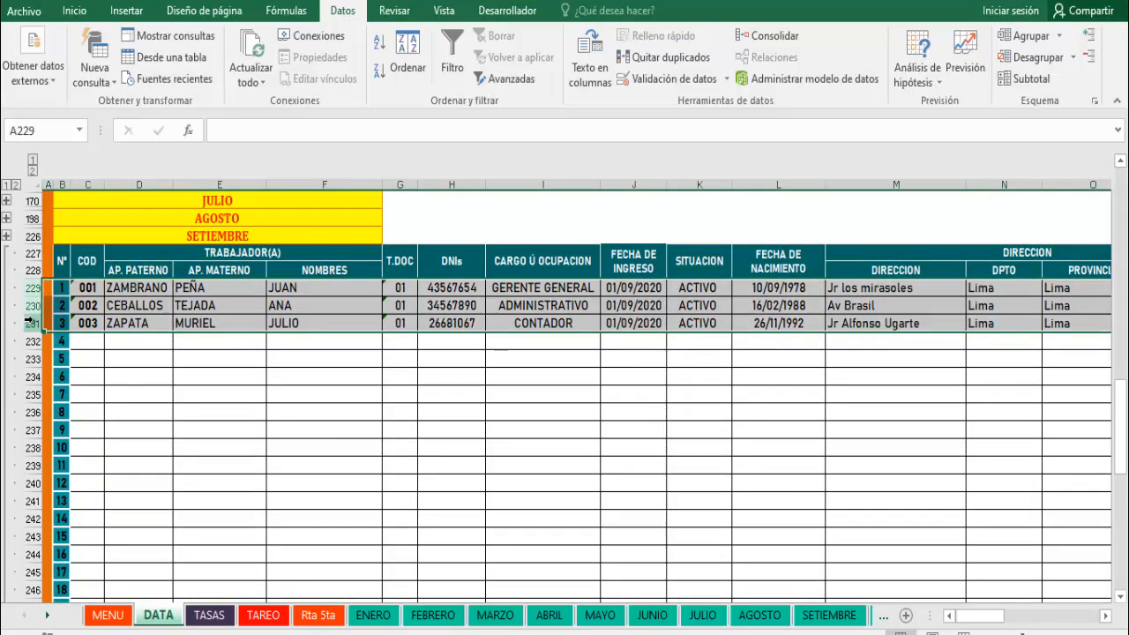
{"action": "scroll", "coordinate": [285, 336], "scroll_direction": "down", "scroll_amount": 7}
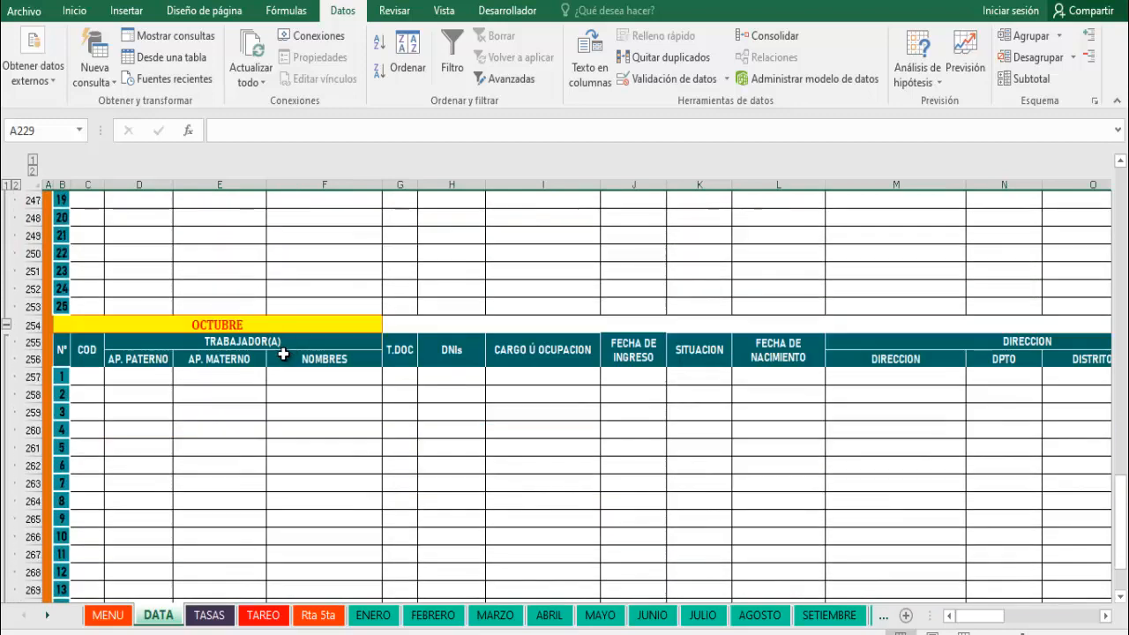
{"action": "left_click_drag", "start_coordinate": [33, 377], "coordinate": [23, 413]}
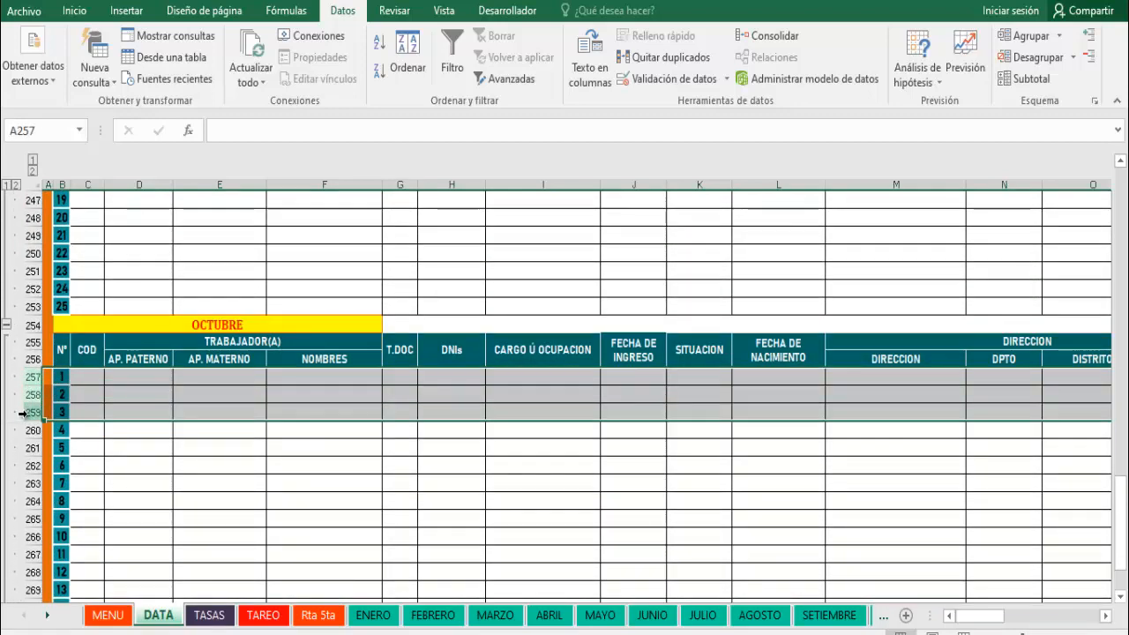
{"action": "key", "text": "ctrl+v"}
{"action": "left_click", "coordinate": [488, 451]}
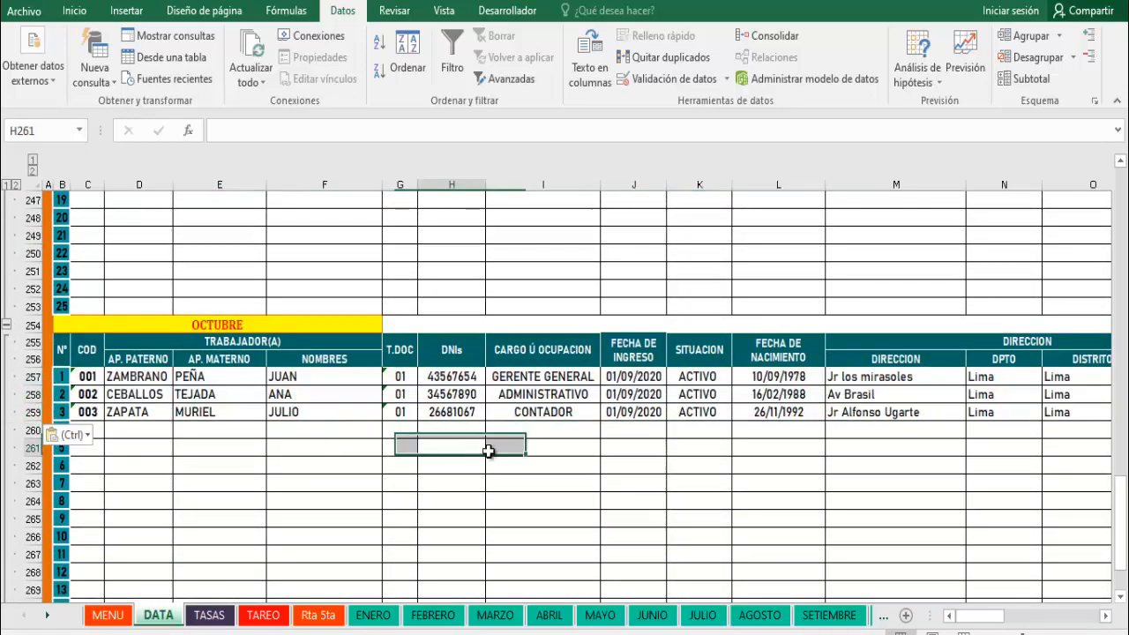
Step: Enter 31/10/2020 as the Fecha de cese of the third worker in the DATA sheet's OCTUBRE section
{"action": "left_click_drag", "start_coordinate": [981, 617], "coordinate": [1078, 623]}
{"action": "left_click", "coordinate": [810, 414]}
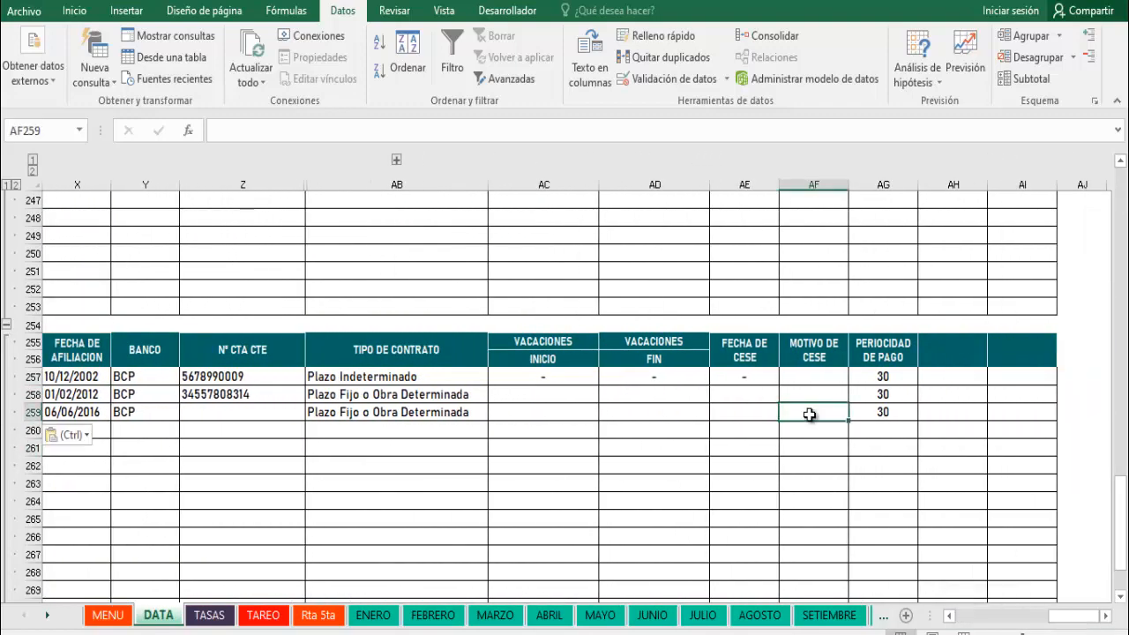
{"action": "left_click", "coordinate": [751, 414]}
{"action": "type", "text": "31"}
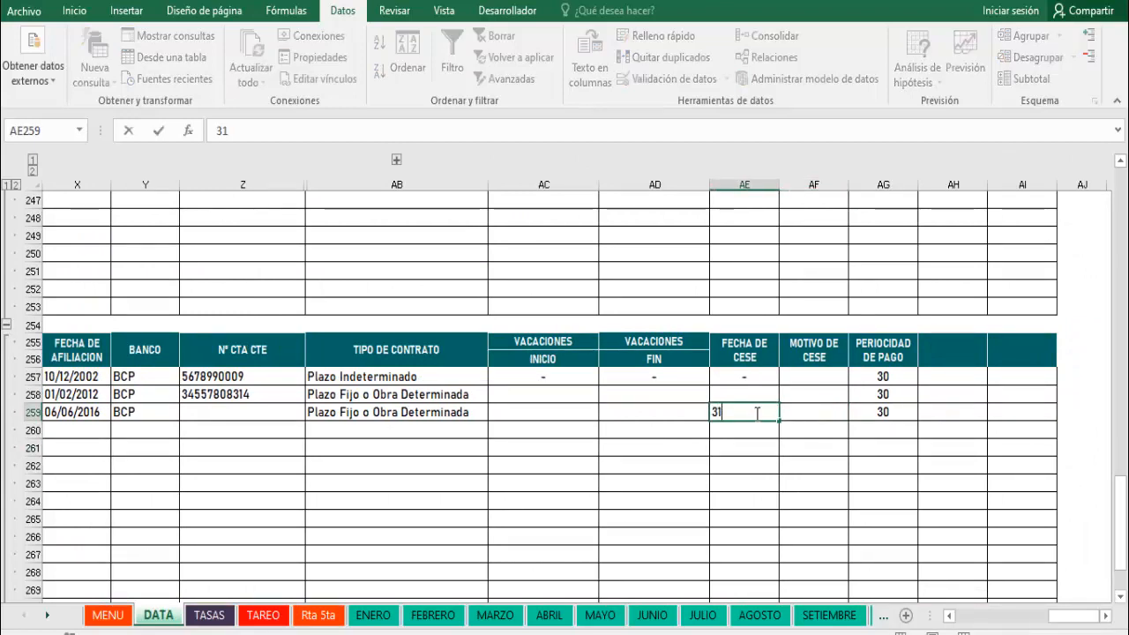
{"action": "type", "text": "/10"}
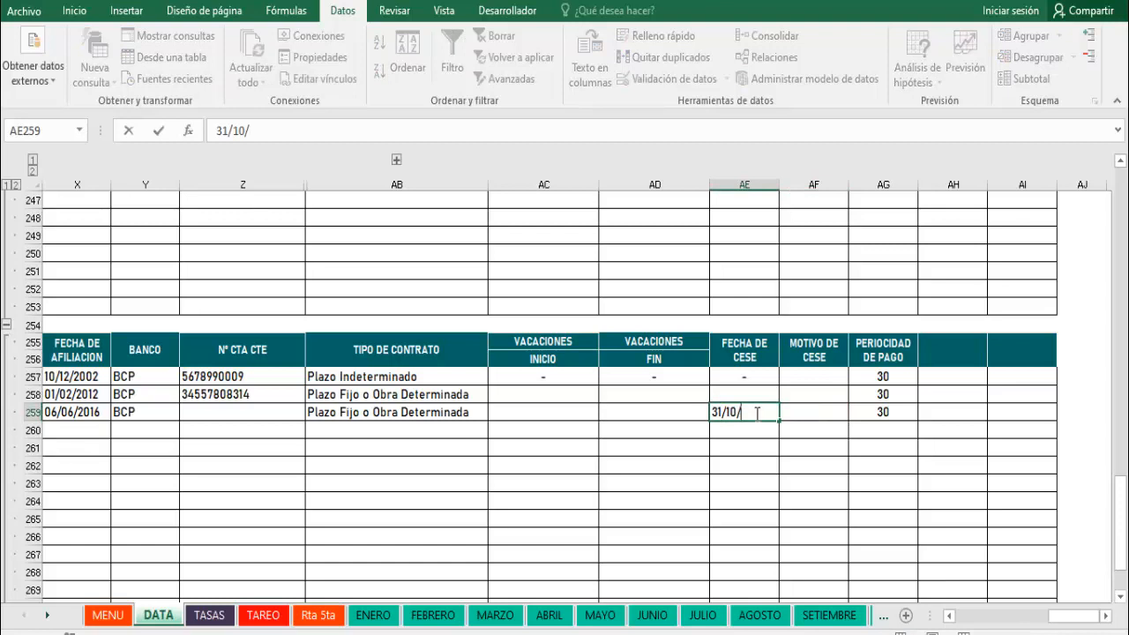
{"action": "type", "text": "/2020"}
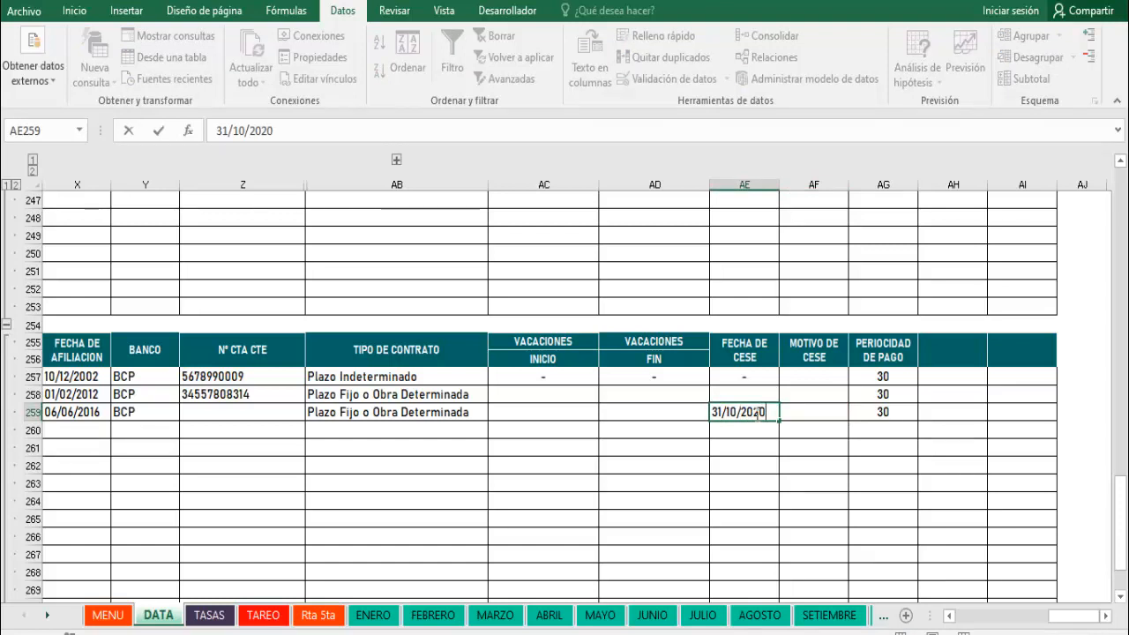
{"action": "key", "text": "Return"}
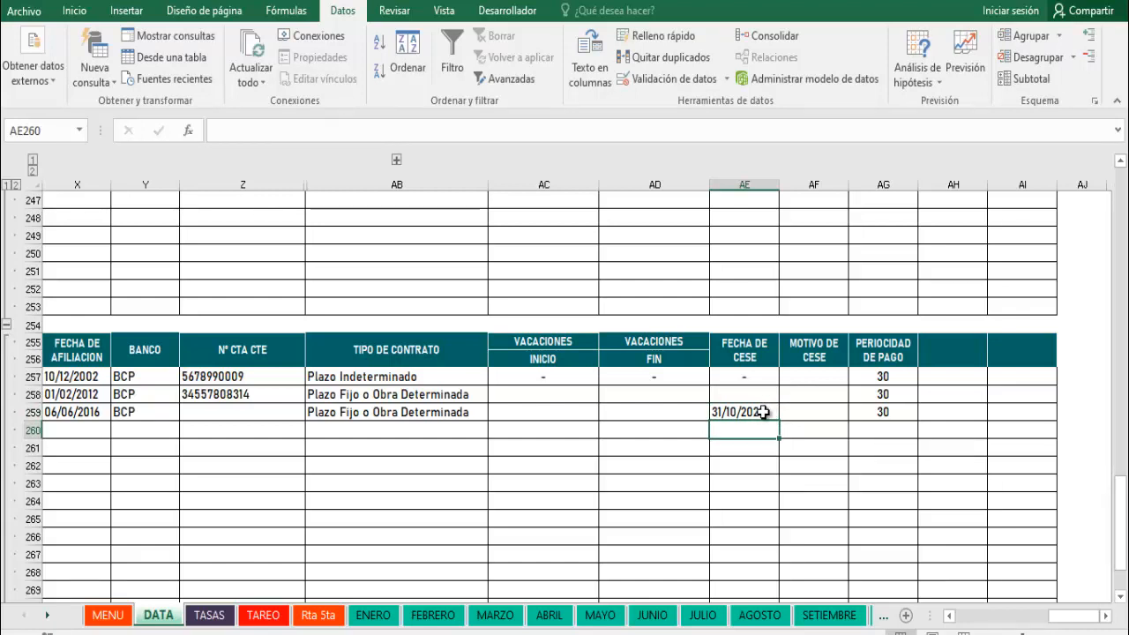
Step: Enter RENUNCIA as the third worker's Motivo de cese in the OCTUBRE section
{"action": "left_click", "coordinate": [808, 412]}
{"action": "type", "text": "RE"}
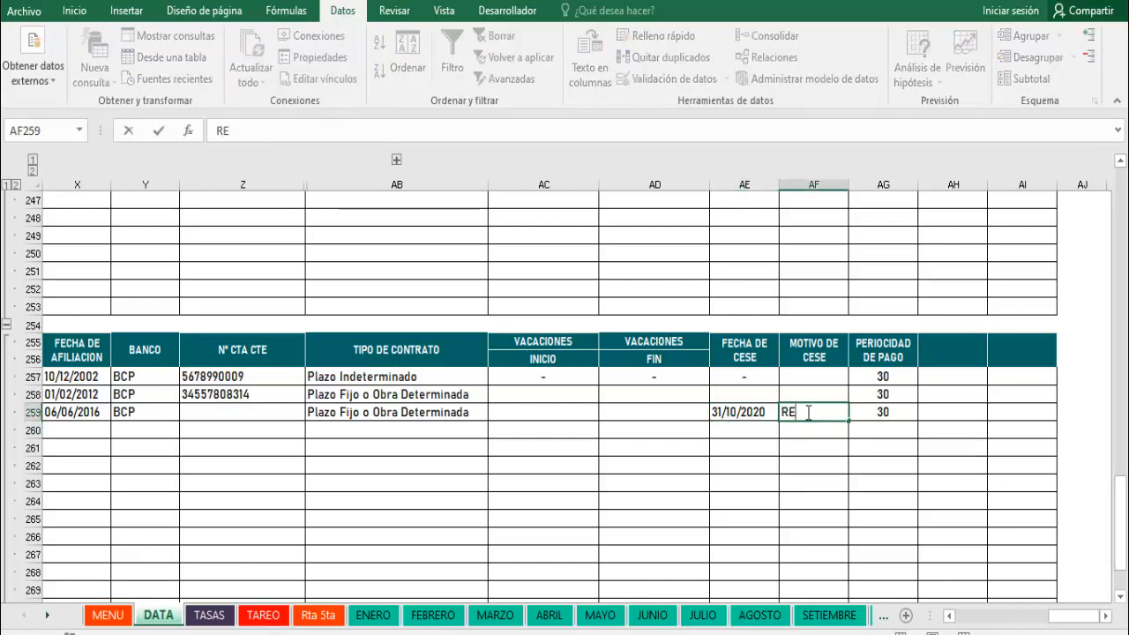
{"action": "type", "text": "NUNCIA"}
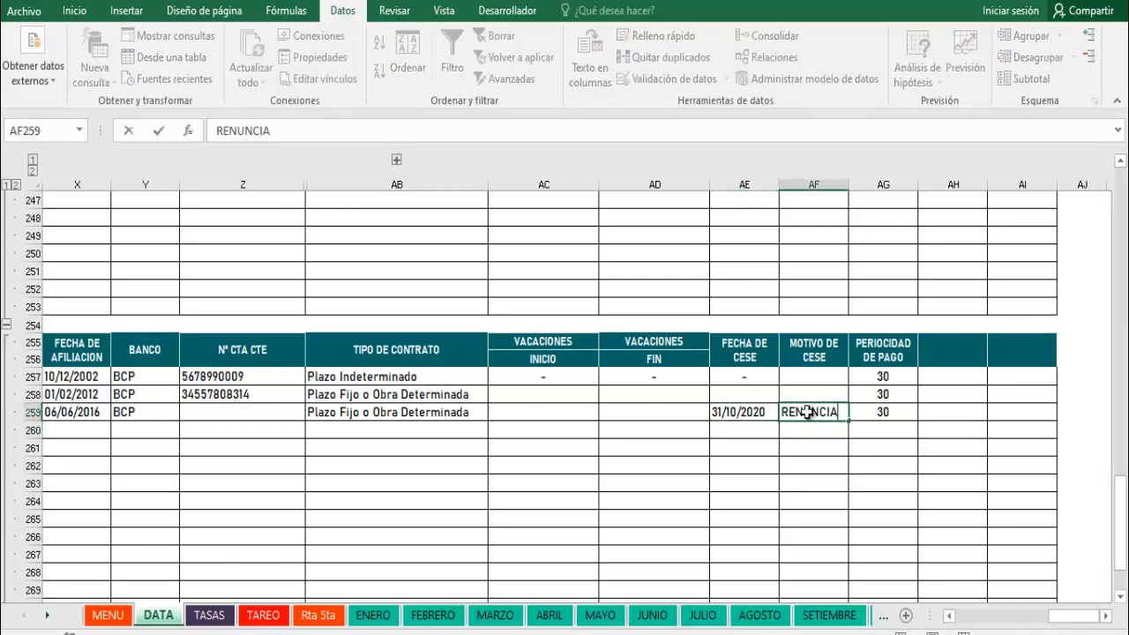
{"action": "key", "text": "Return"}
Step: Set the MES number to 10 in the LIQUIDACIÓN sheet and look over the worker's settlement details
{"action": "left_click", "coordinate": [47, 615]}
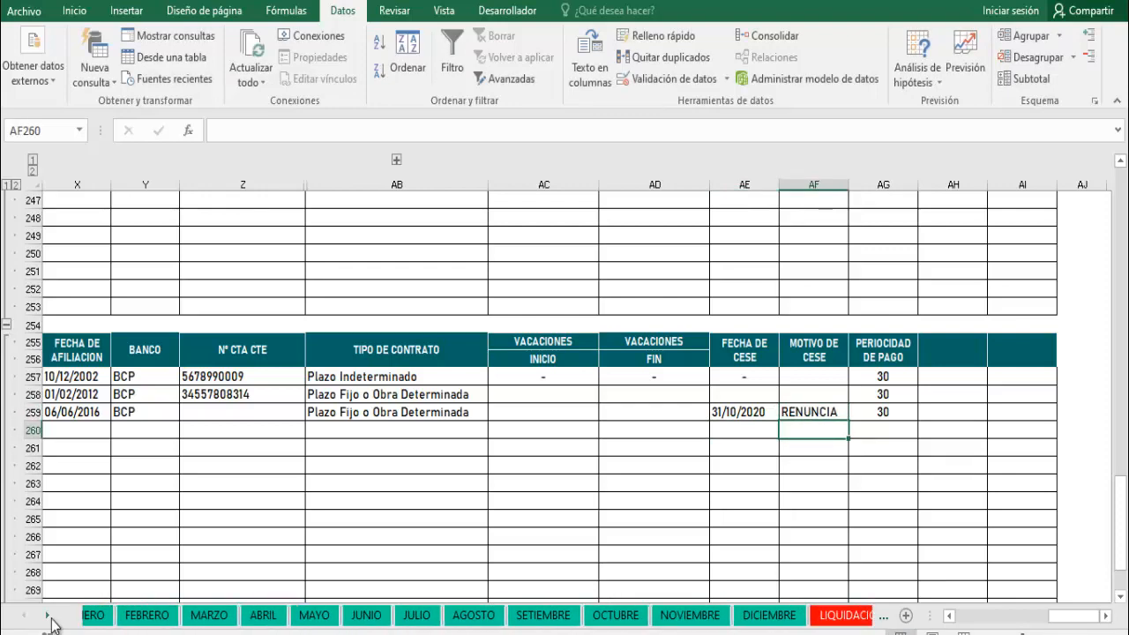
{"action": "left_click", "coordinate": [600, 618]}
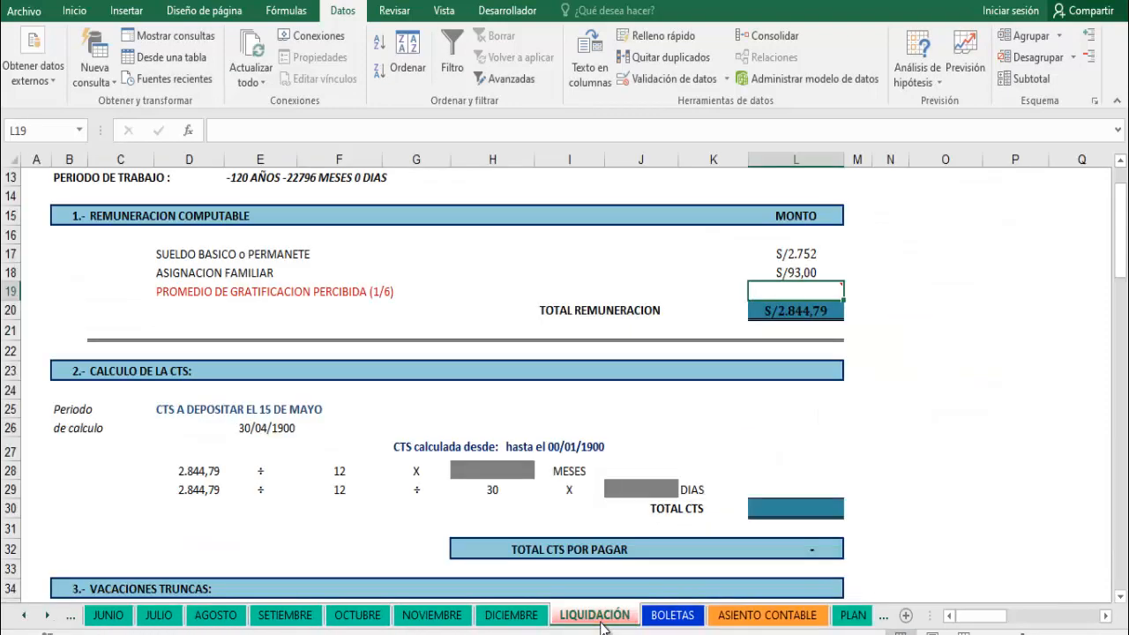
{"action": "scroll", "coordinate": [890, 297], "scroll_direction": "up", "scroll_amount": 5}
{"action": "left_click", "coordinate": [891, 296]}
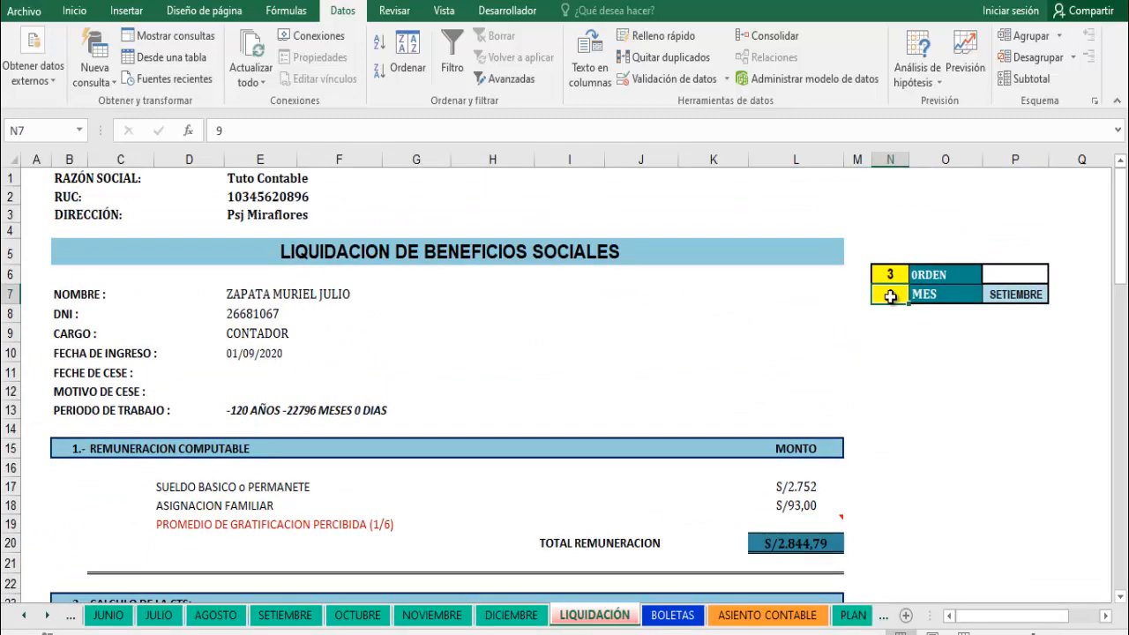
{"action": "type", "text": "10"}
{"action": "key", "text": "Return"}
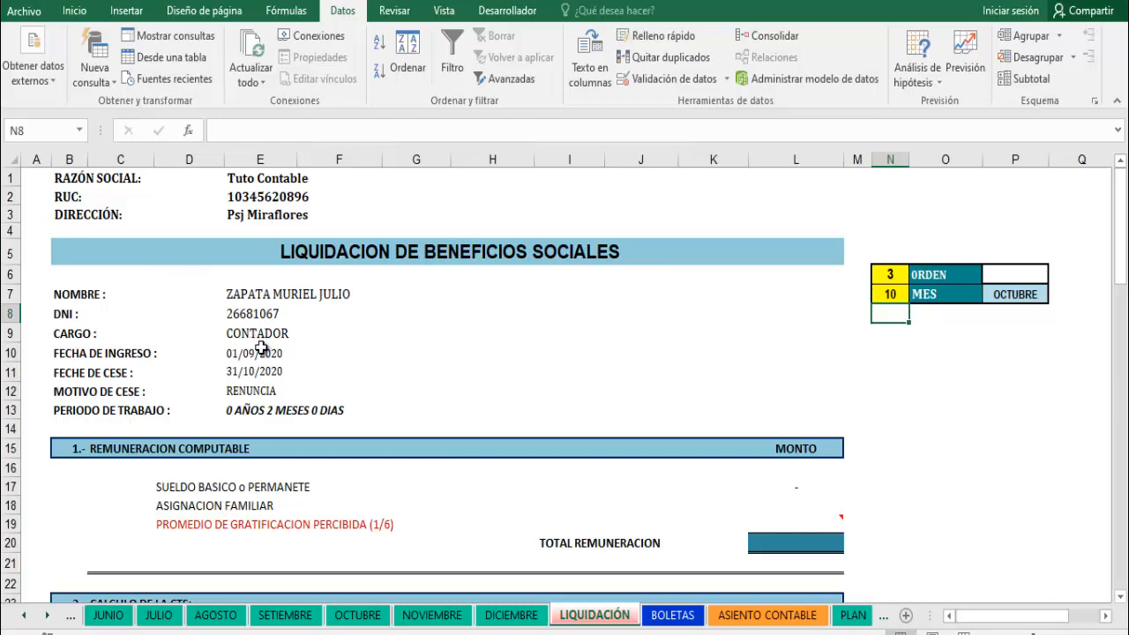
{"action": "scroll", "coordinate": [335, 283], "scroll_direction": "down", "scroll_amount": 2}
{"action": "scroll", "coordinate": [726, 433], "scroll_direction": "up", "scroll_amount": 2}
Step: Glance at the OCTUBRE payroll sheet and expand the OCTUBRE rates table in the TASAS sheet
{"action": "left_click", "coordinate": [366, 621]}
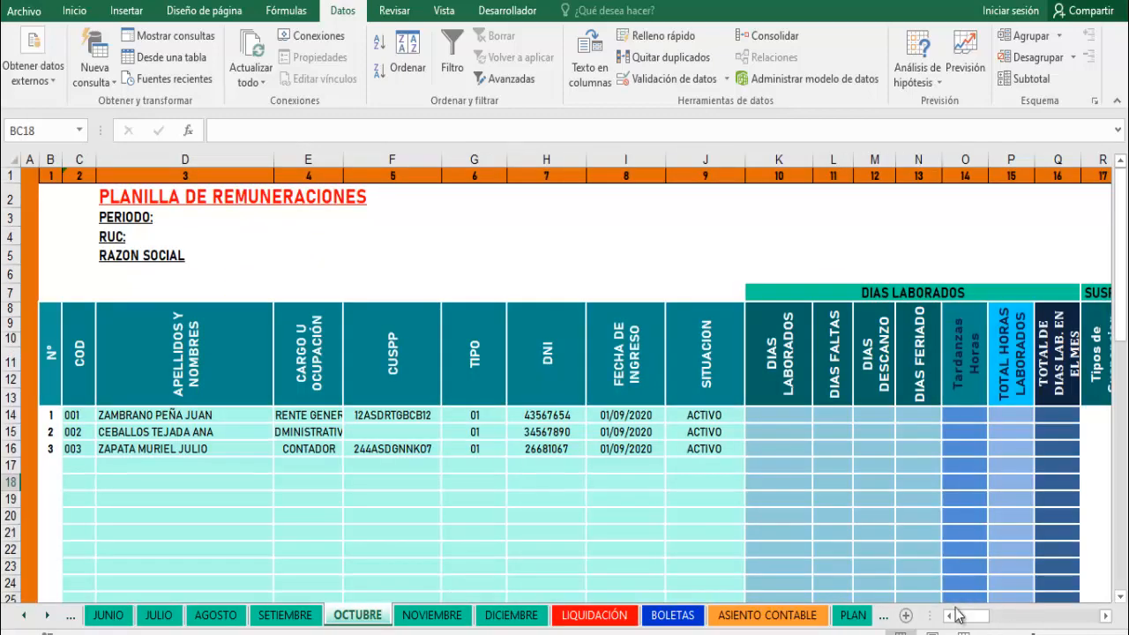
{"action": "left_click", "coordinate": [71, 616]}
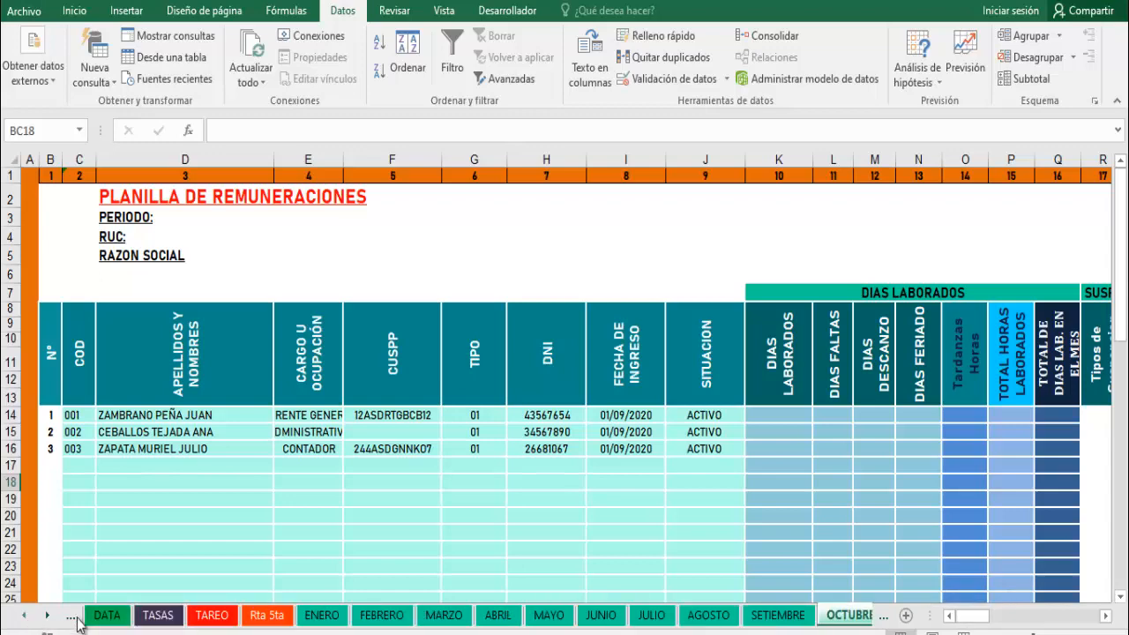
{"action": "left_click", "coordinate": [180, 622]}
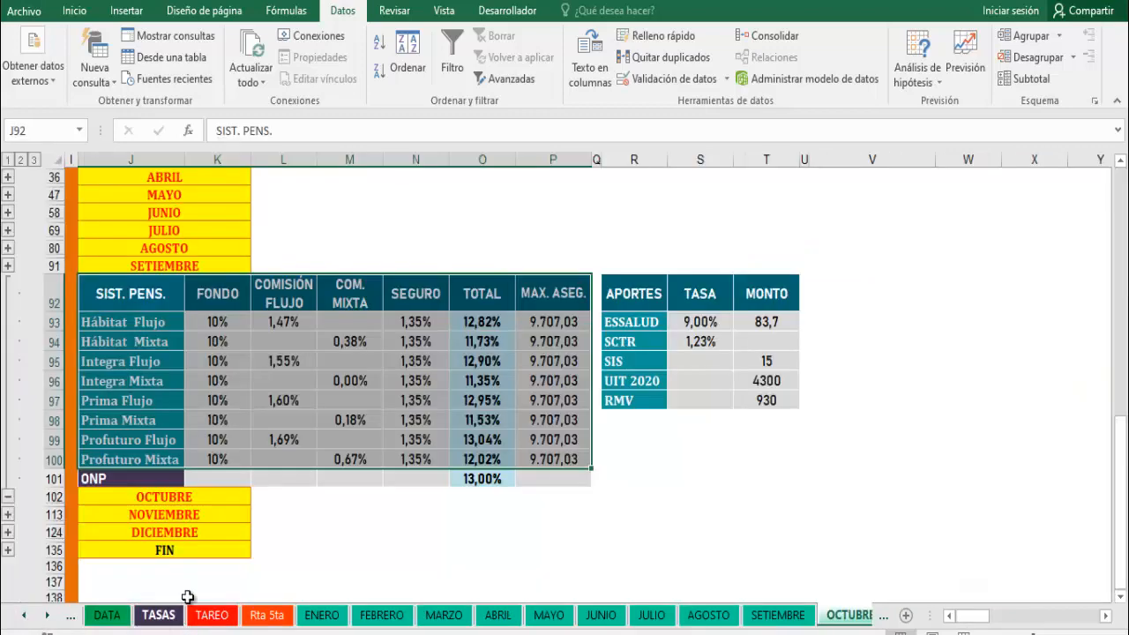
{"action": "left_click", "coordinate": [9, 515]}
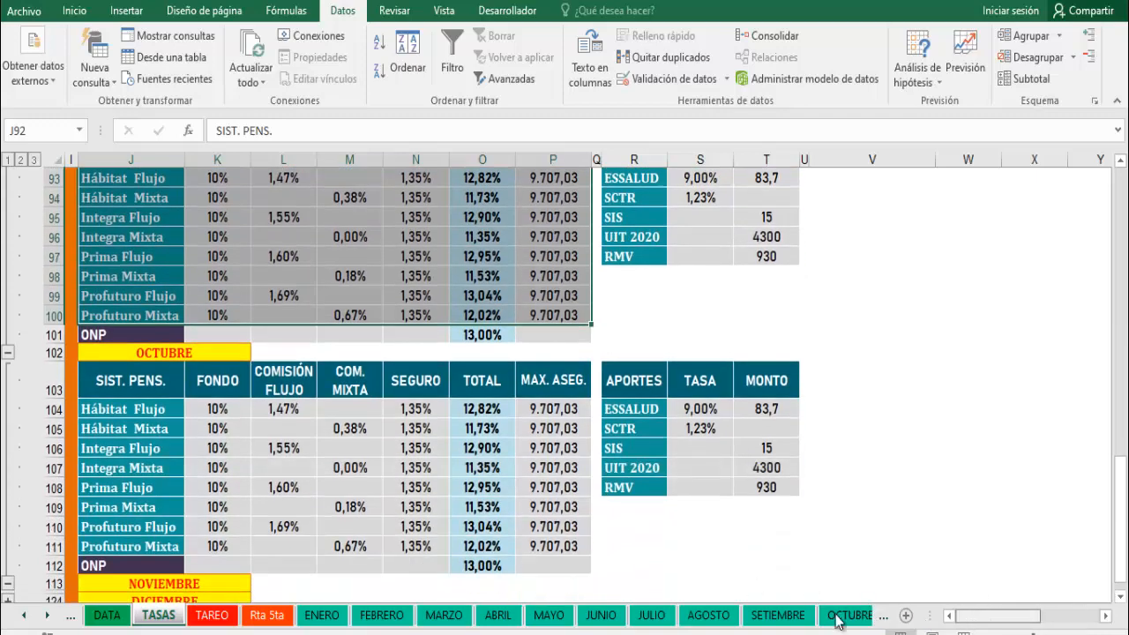
Step: Expand the OCTUBRE attendance section in the TAREO sheet
{"action": "left_click", "coordinate": [212, 615]}
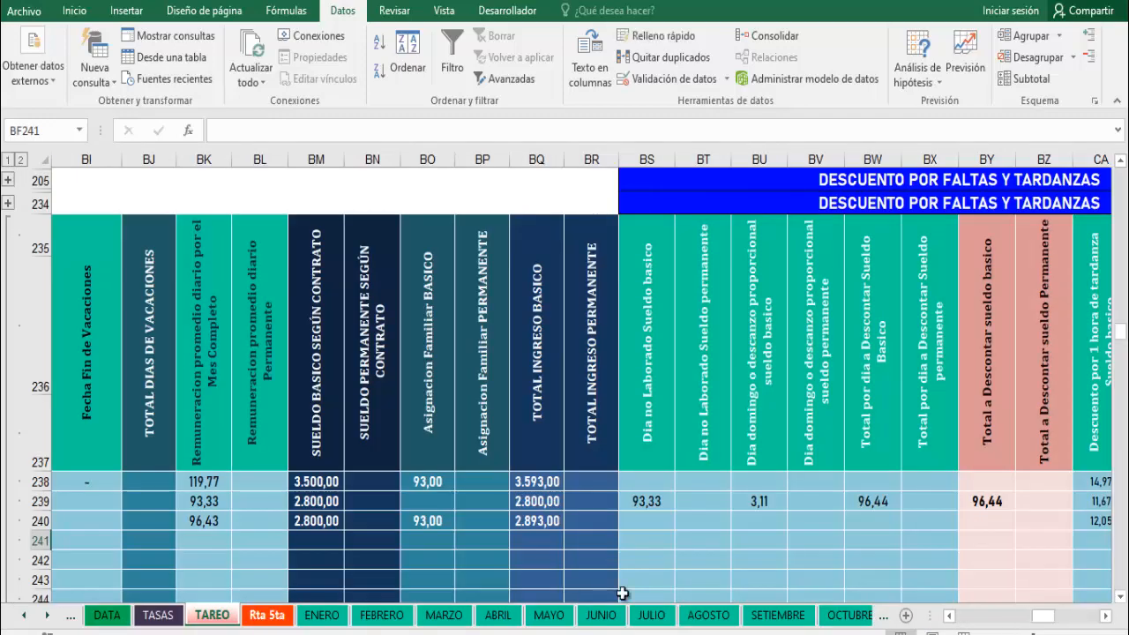
{"action": "scroll", "coordinate": [251, 476], "scroll_direction": "down", "scroll_amount": 7}
{"action": "scroll", "coordinate": [252, 476], "scroll_direction": "up", "scroll_amount": 1}
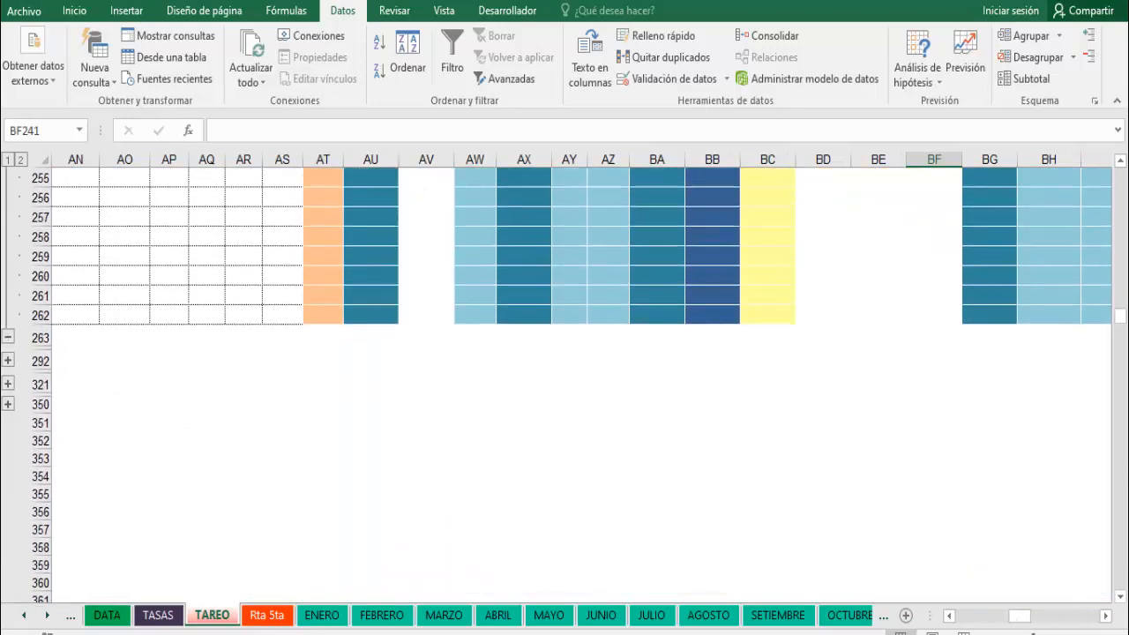
{"action": "left_click_drag", "start_coordinate": [1019, 616], "coordinate": [952, 609]}
{"action": "left_click", "coordinate": [8, 360]}
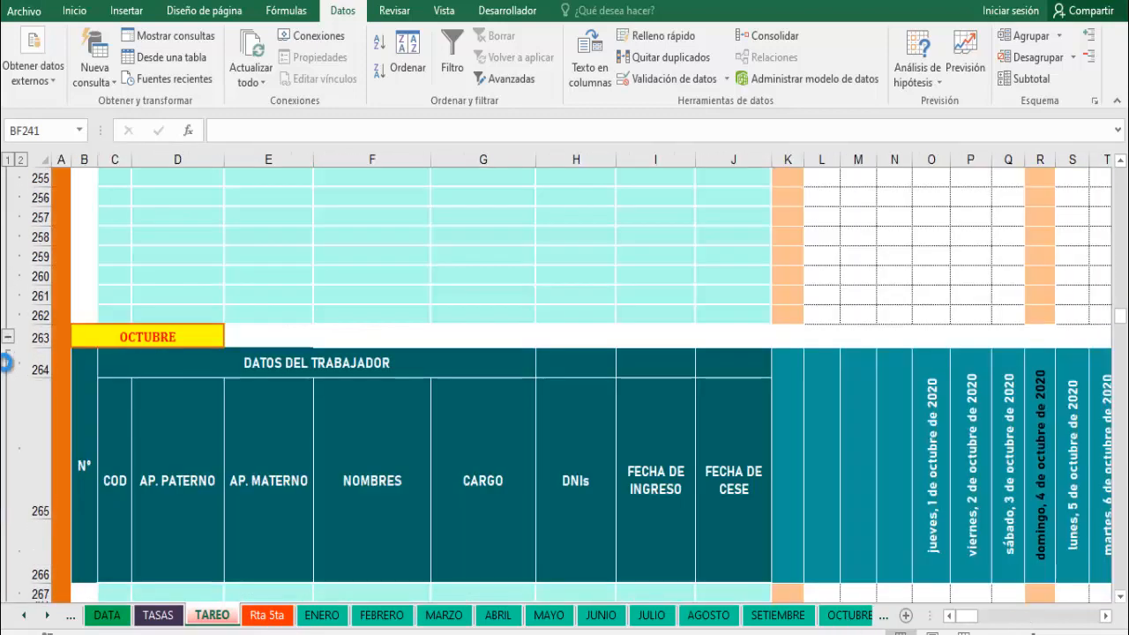
Step: Number the first three rows of the OCTUBRE attendance table 1, 2 and 3 to load the workers' data
{"action": "scroll", "coordinate": [79, 460], "scroll_direction": "down", "scroll_amount": 3}
{"action": "left_click", "coordinate": [80, 460]}
{"action": "type", "text": "1"}
{"action": "key", "text": "Return"}
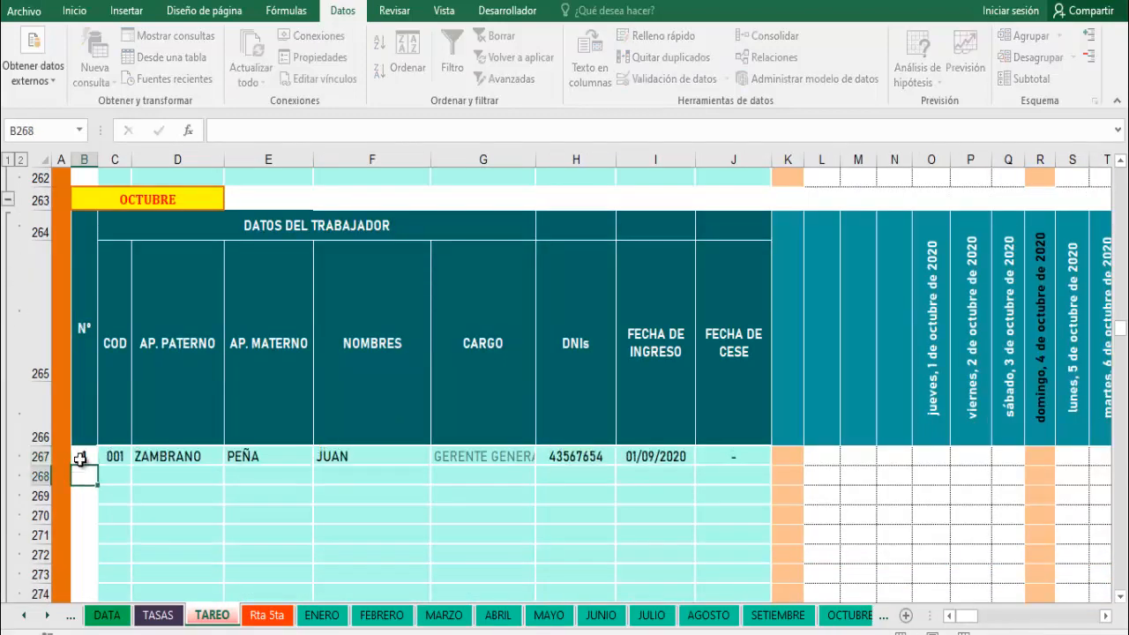
{"action": "type", "text": "2"}
{"action": "key", "text": "Return"}
{"action": "type", "text": "3"}
{"action": "key", "text": "Return"}
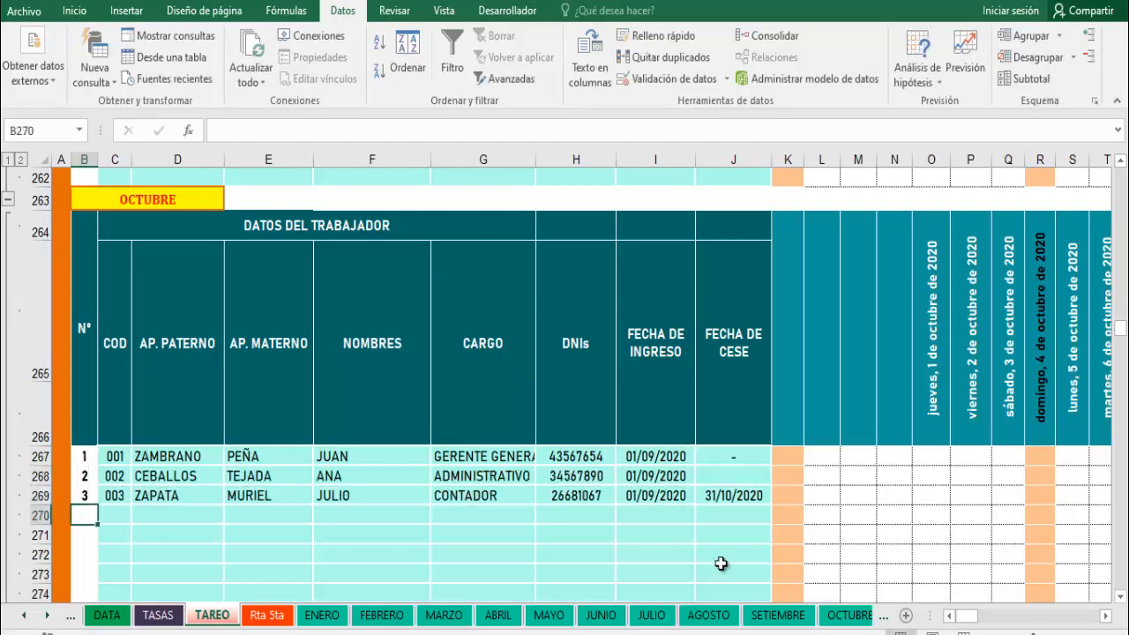
Step: Mark D for all three workers on the Sundays 4, 11, 18 and 25 October in the TAREO sheet
{"action": "left_click", "coordinate": [1045, 460]}
{"action": "type", "text": "D"}
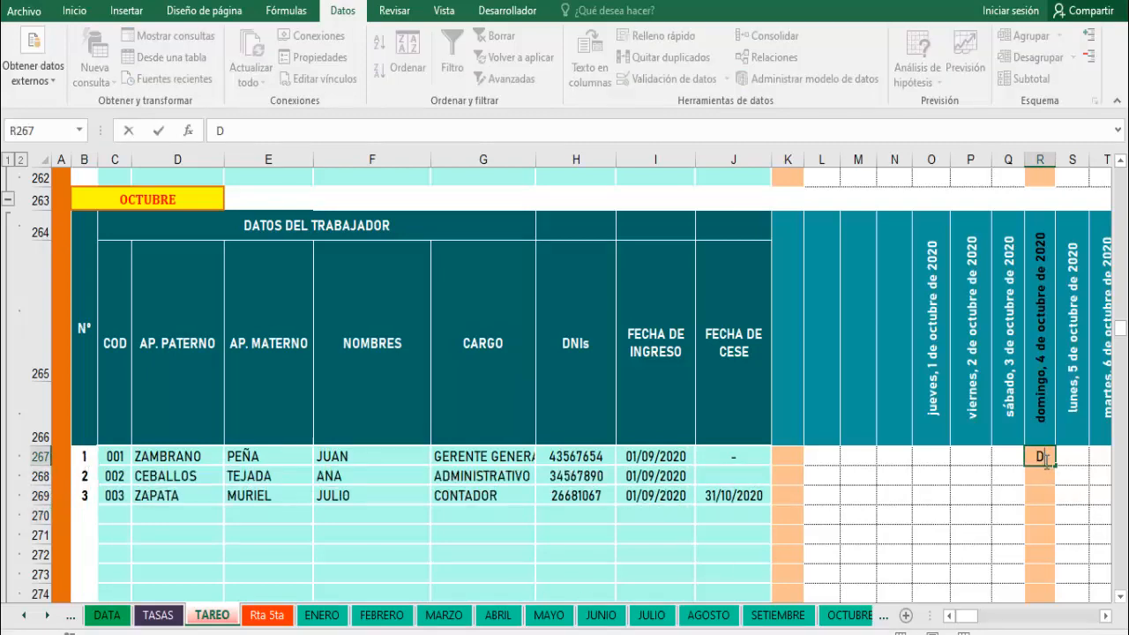
{"action": "key", "text": "Return"}
{"action": "left_click", "coordinate": [1107, 617]}
{"action": "left_click", "coordinate": [1107, 617]}
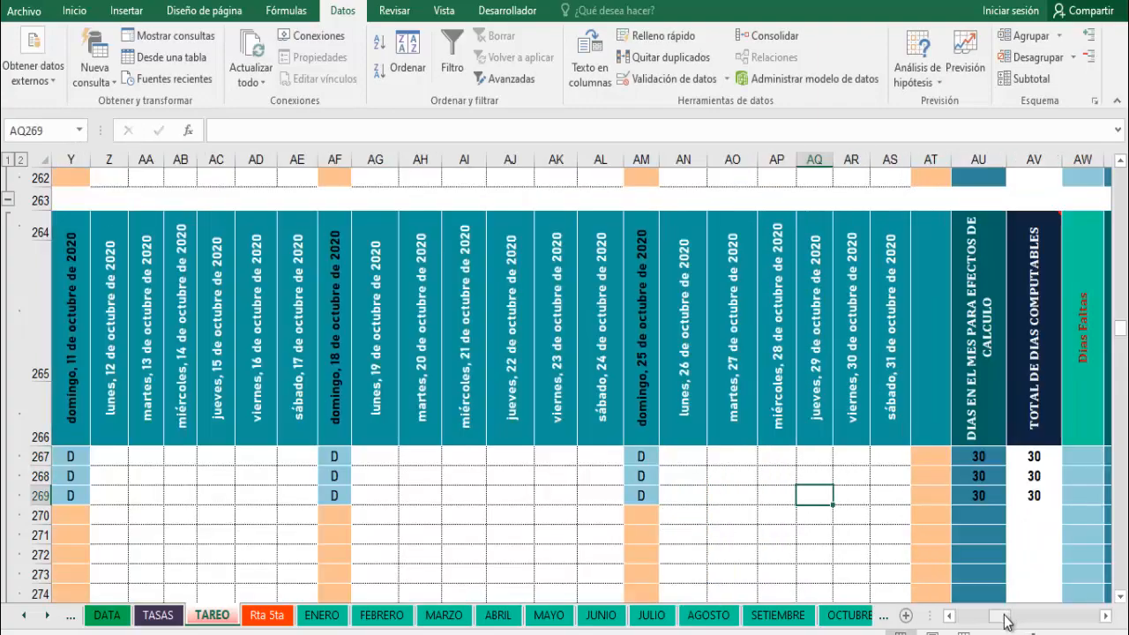
{"action": "left_click_drag", "start_coordinate": [1012, 618], "coordinate": [981, 623]}
{"action": "left_click", "coordinate": [900, 490]}
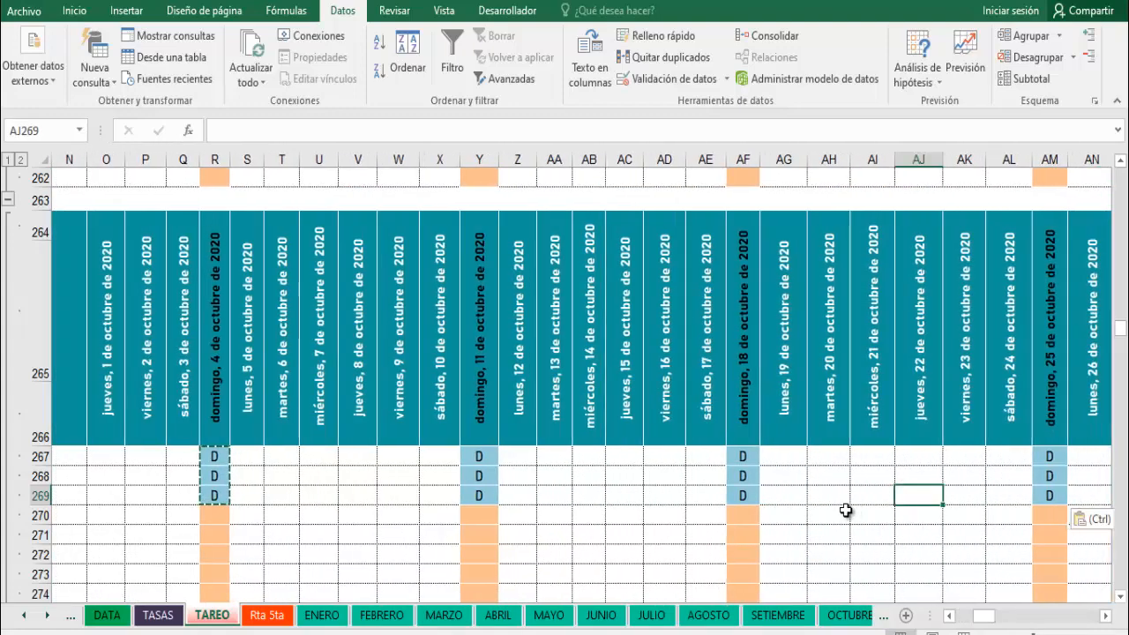
{"action": "left_click_drag", "start_coordinate": [983, 609], "coordinate": [999, 619]}
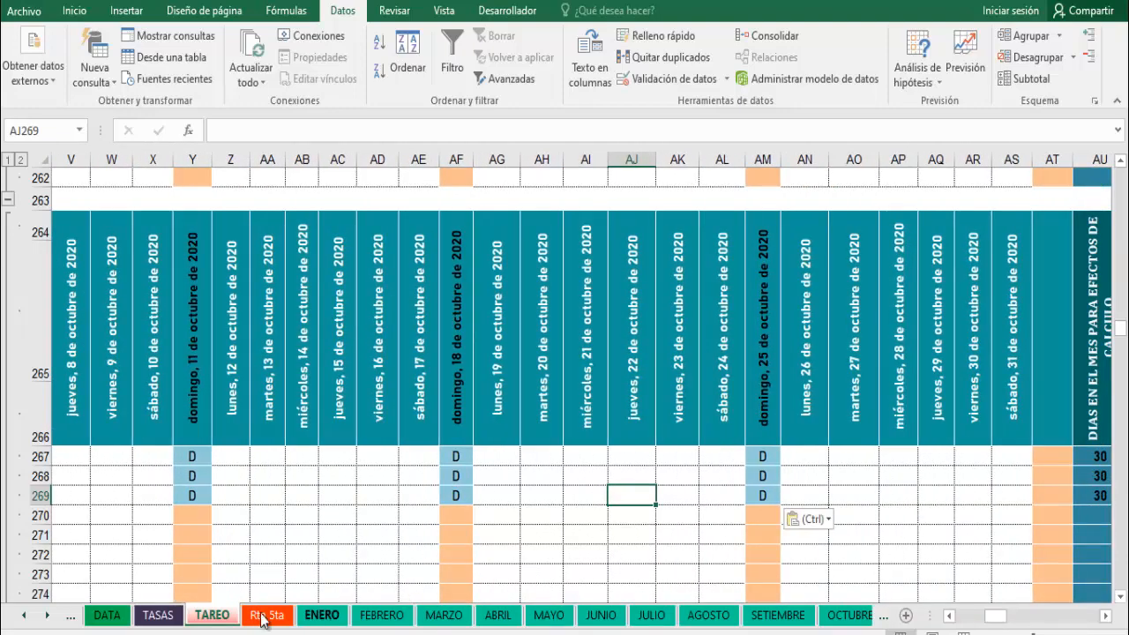
Step: Check the days worked, worker contributions, net pay and employer contributions in the OCTUBRE payroll sheet
{"action": "left_click", "coordinate": [833, 616]}
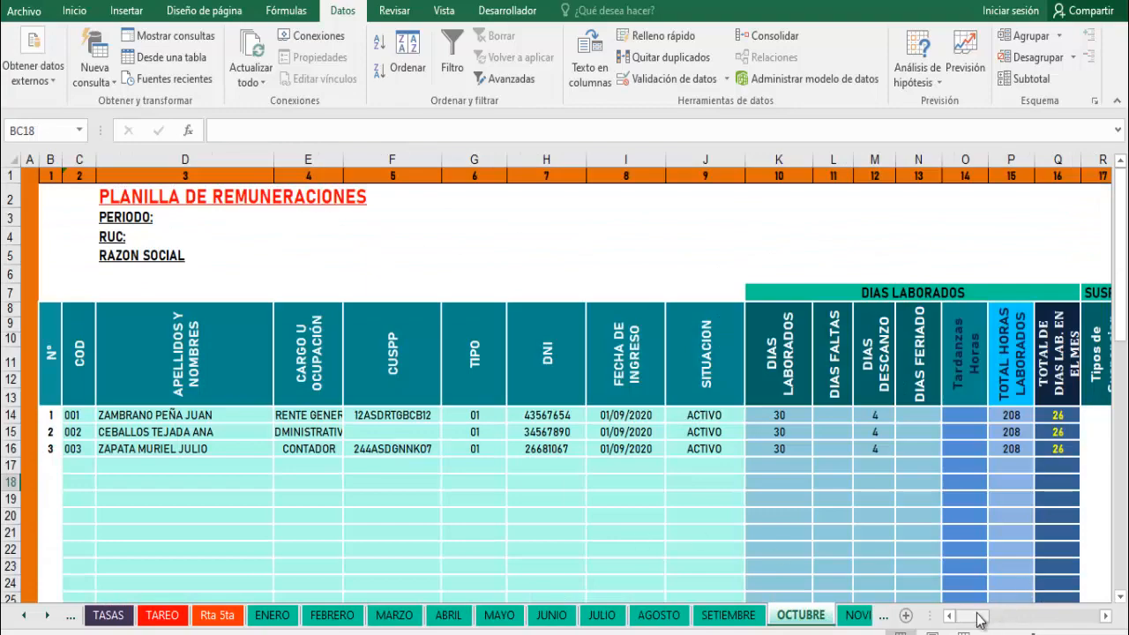
{"action": "left_click_drag", "start_coordinate": [979, 617], "coordinate": [1058, 621]}
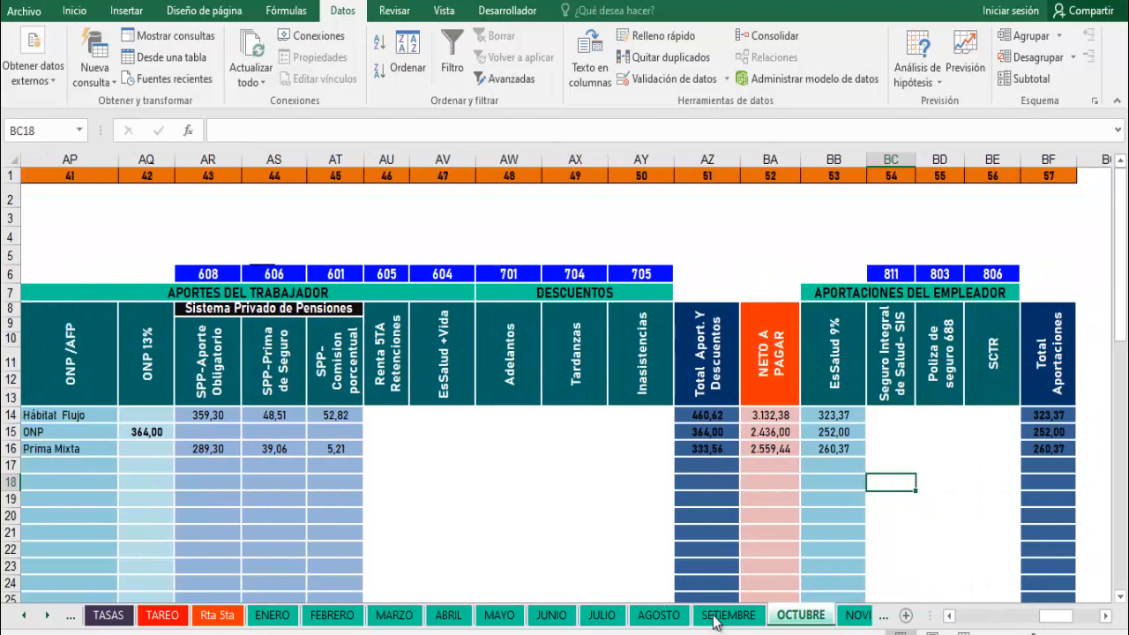
Step: Examine the LIQUIDACIÓN sheet's computable remuneration, manual gratification average, CTS, vacaciones truncas, gratificaciones truncas, bonificación especial and settlement total
{"action": "left_click", "coordinate": [49, 616]}
{"action": "left_click", "coordinate": [48, 615]}
{"action": "left_click", "coordinate": [48, 615]}
{"action": "left_click", "coordinate": [48, 615]}
{"action": "left_click", "coordinate": [49, 615]}
{"action": "left_click", "coordinate": [48, 616]}
{"action": "left_click", "coordinate": [48, 616]}
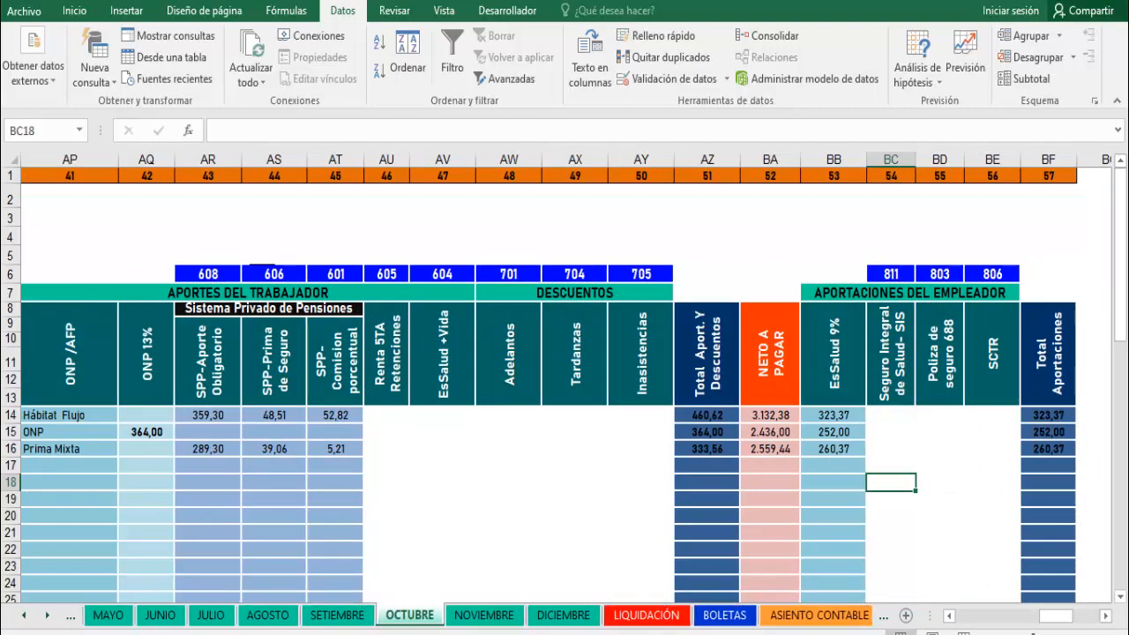
{"action": "left_click", "coordinate": [650, 615]}
{"action": "scroll", "coordinate": [455, 397], "scroll_direction": "down", "scroll_amount": 1}
{"action": "scroll", "coordinate": [454, 397], "scroll_direction": "up", "scroll_amount": 1}
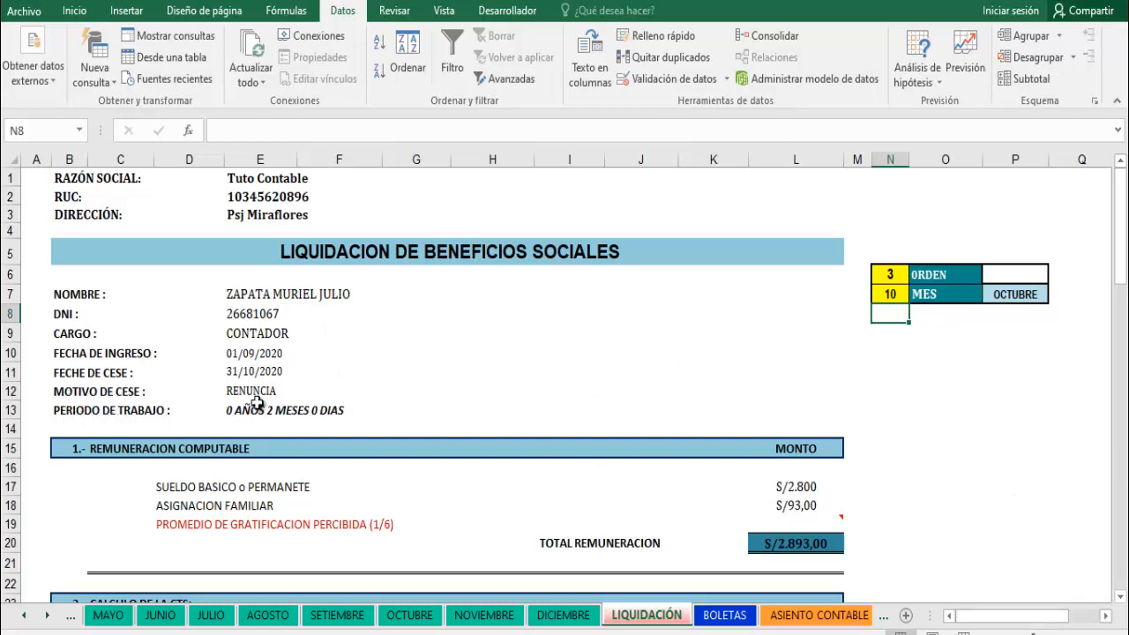
{"action": "scroll", "coordinate": [1011, 533], "scroll_direction": "down", "scroll_amount": 2}
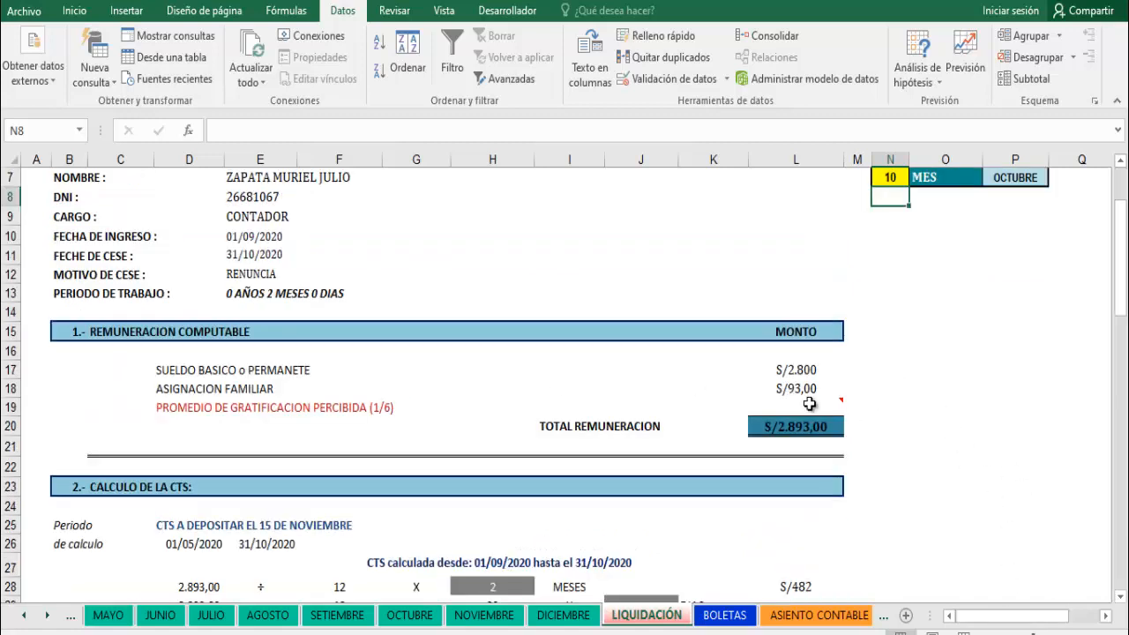
{"action": "mouse_move", "coordinate": [803, 403]}
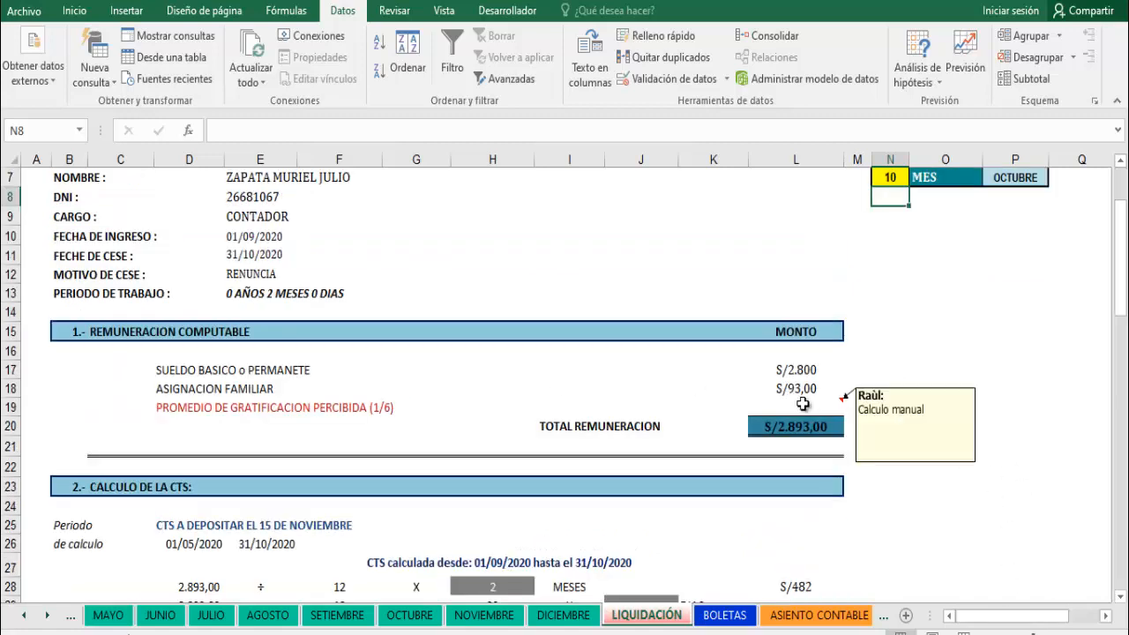
{"action": "left_click", "coordinate": [803, 403]}
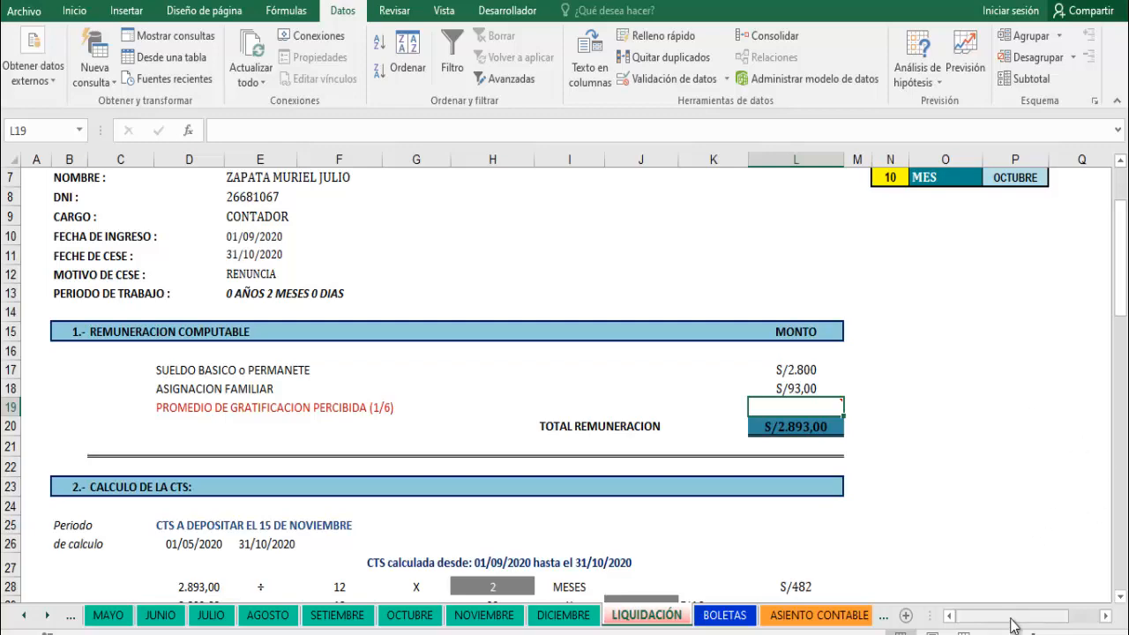
{"action": "left_click_drag", "start_coordinate": [1018, 620], "coordinate": [961, 585]}
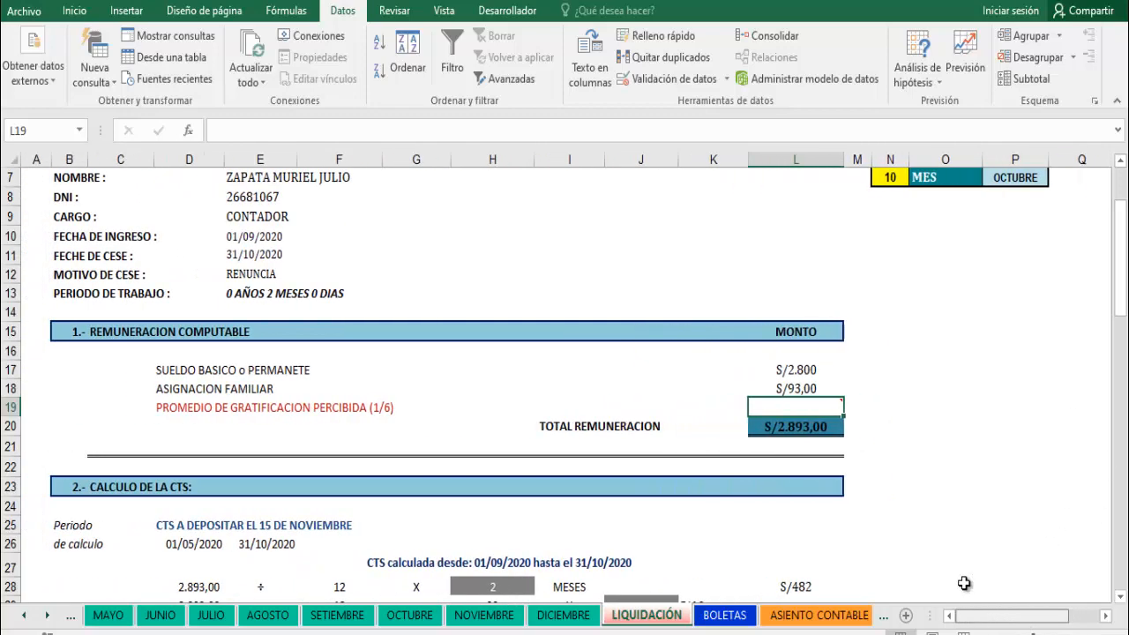
{"action": "scroll", "coordinate": [912, 398], "scroll_direction": "down", "scroll_amount": 18}
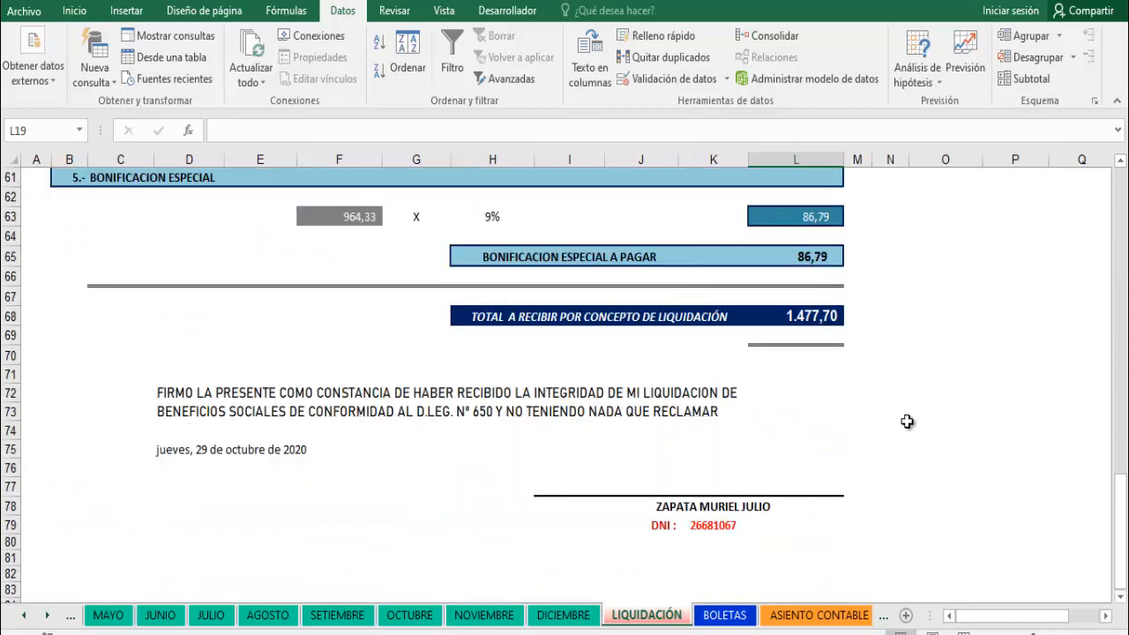
{"action": "scroll", "coordinate": [907, 422], "scroll_direction": "up", "scroll_amount": 2}
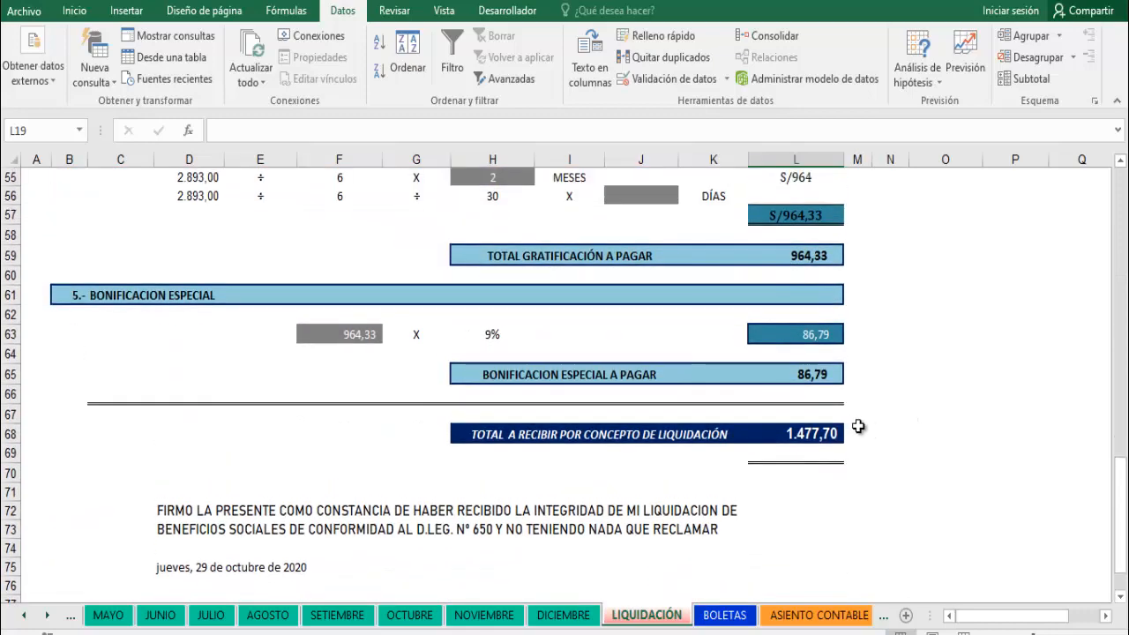
{"action": "scroll", "coordinate": [907, 423], "scroll_direction": "up", "scroll_amount": 8}
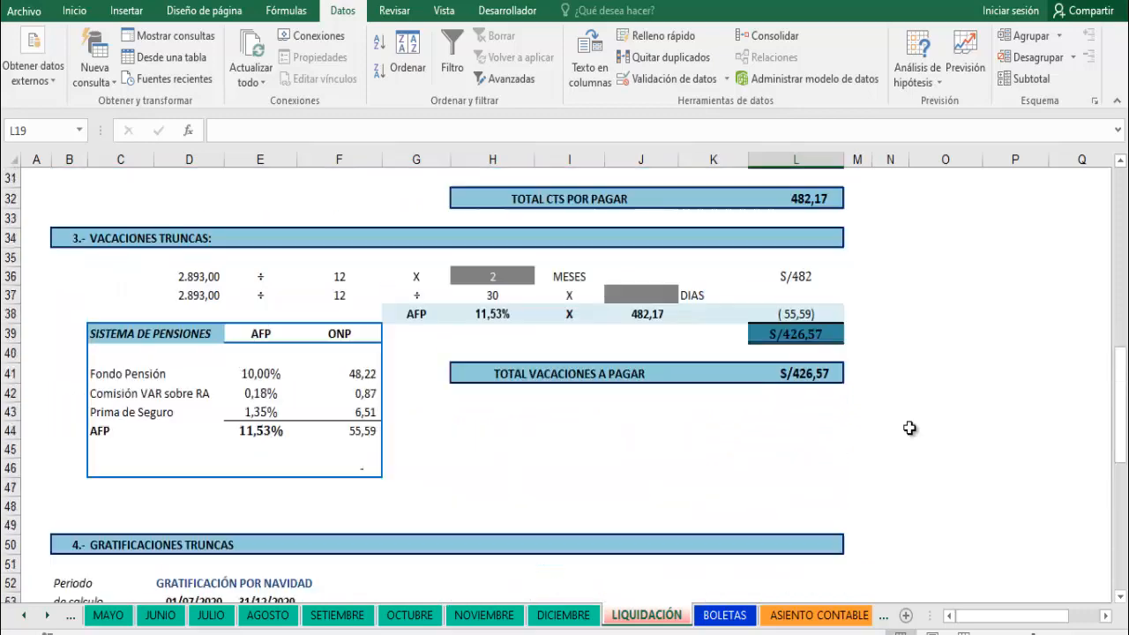
Step: Set the month number to 10 in the BOLETAS sheet to load the October payslip of worker 2
{"action": "scroll", "coordinate": [909, 428], "scroll_direction": "down", "scroll_amount": 6}
{"action": "scroll", "coordinate": [907, 441], "scroll_direction": "down", "scroll_amount": 6}
{"action": "scroll", "coordinate": [908, 441], "scroll_direction": "up", "scroll_amount": 2}
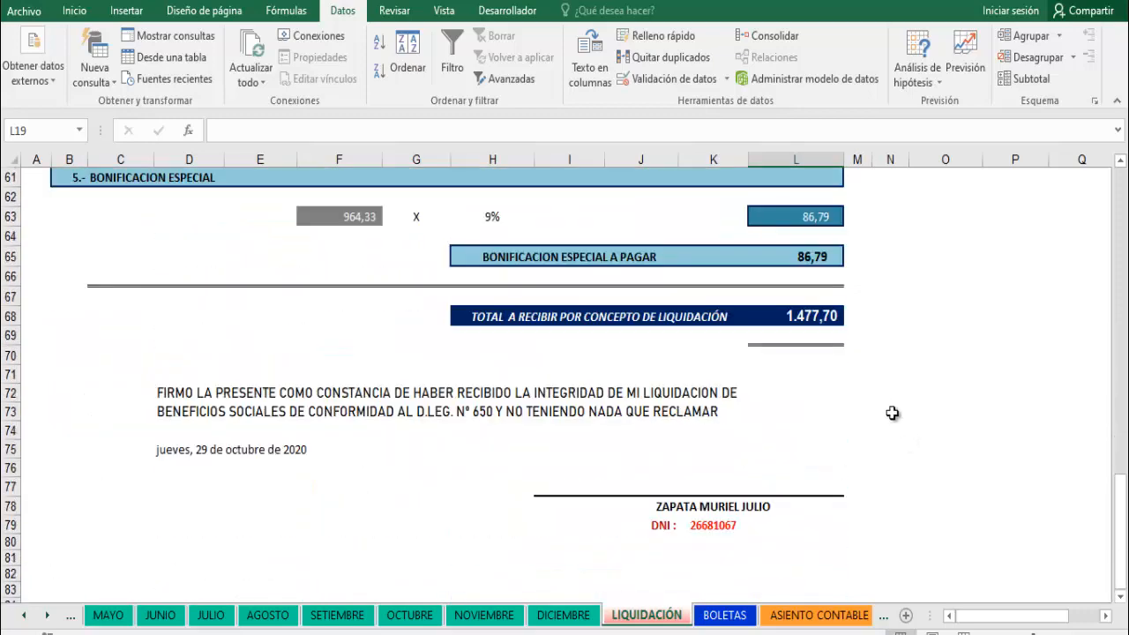
{"action": "scroll", "coordinate": [914, 427], "scroll_direction": "up", "scroll_amount": 5}
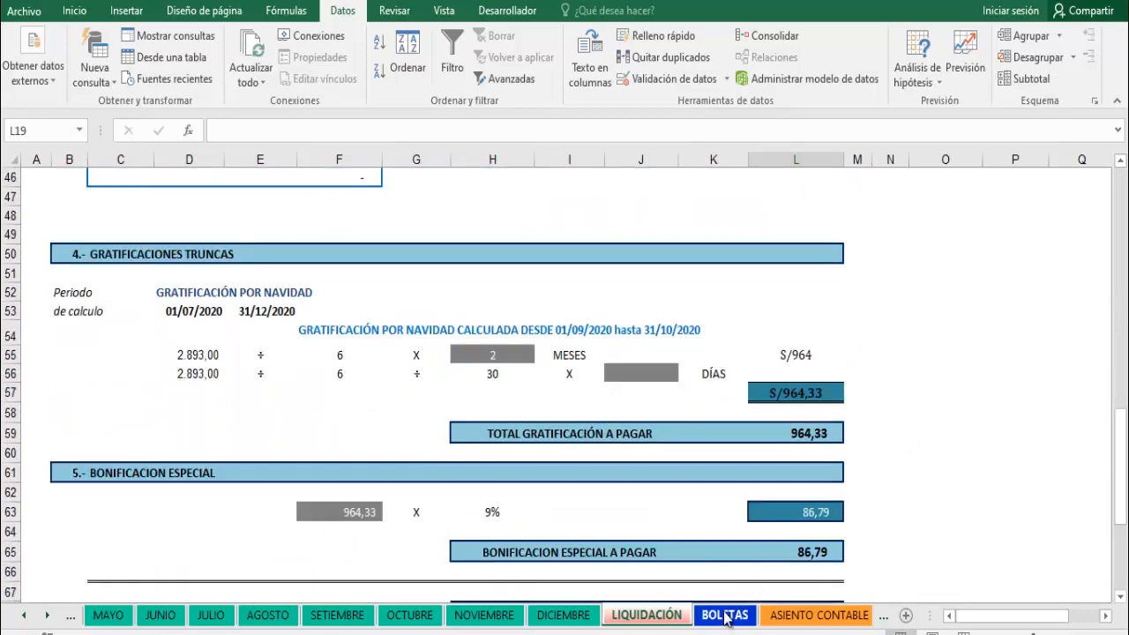
{"action": "left_click", "coordinate": [728, 615]}
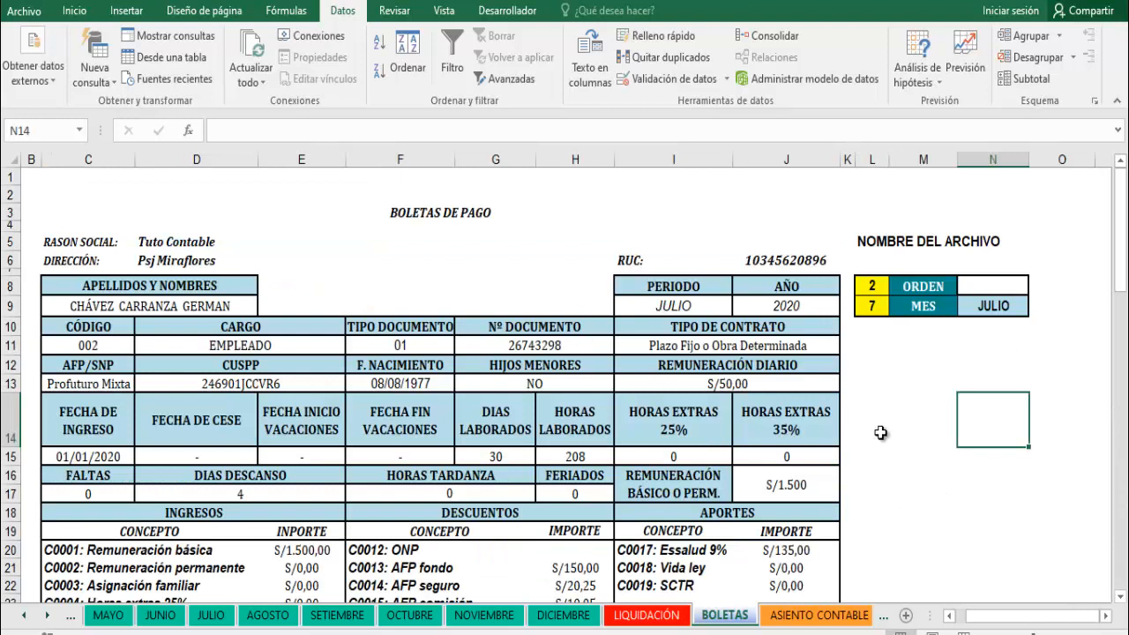
{"action": "left_click", "coordinate": [886, 305]}
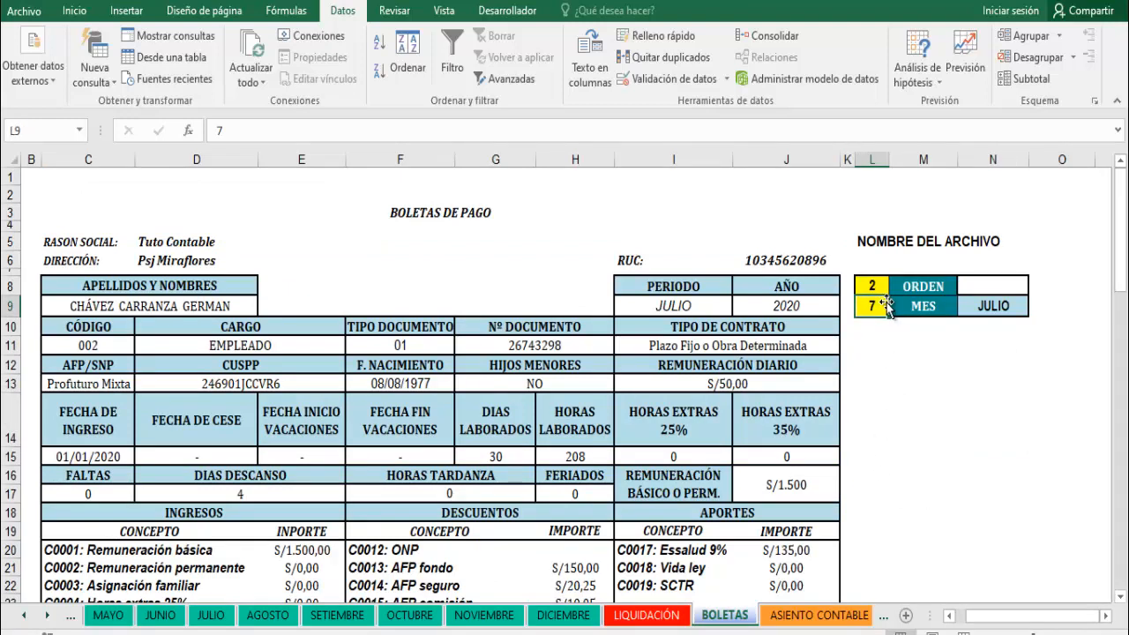
{"action": "type", "text": "80"}
{"action": "left_click", "coordinate": [923, 383]}
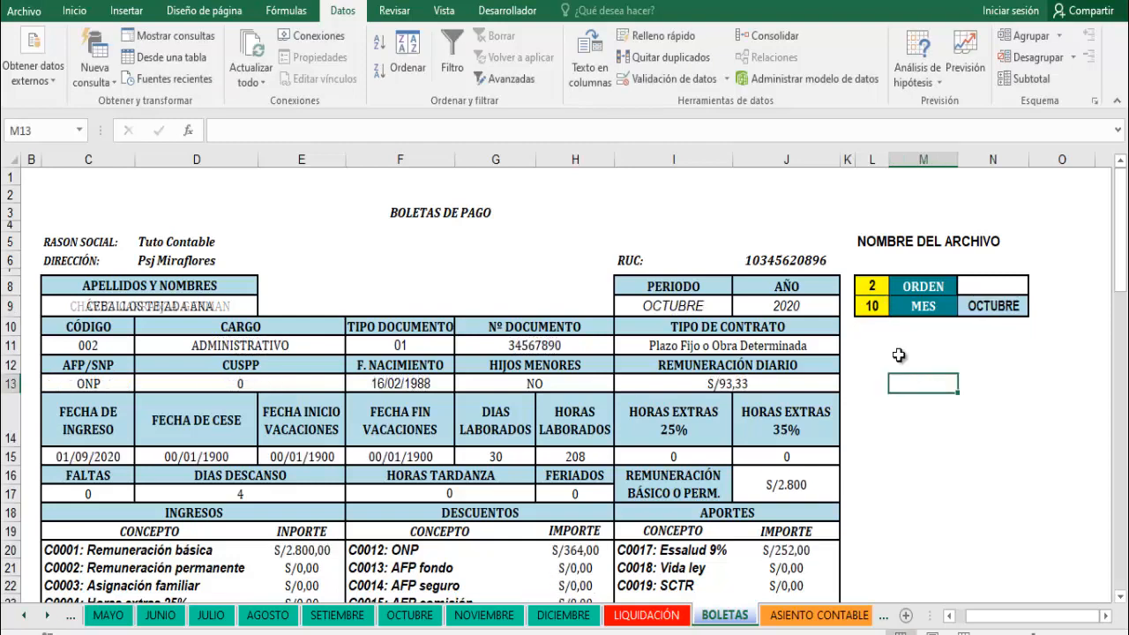
Step: Check the October payslip's income, deductions, employer contributions and net pay against the OCTUBRE payroll sheet
{"action": "scroll", "coordinate": [575, 362], "scroll_direction": "down", "scroll_amount": 2}
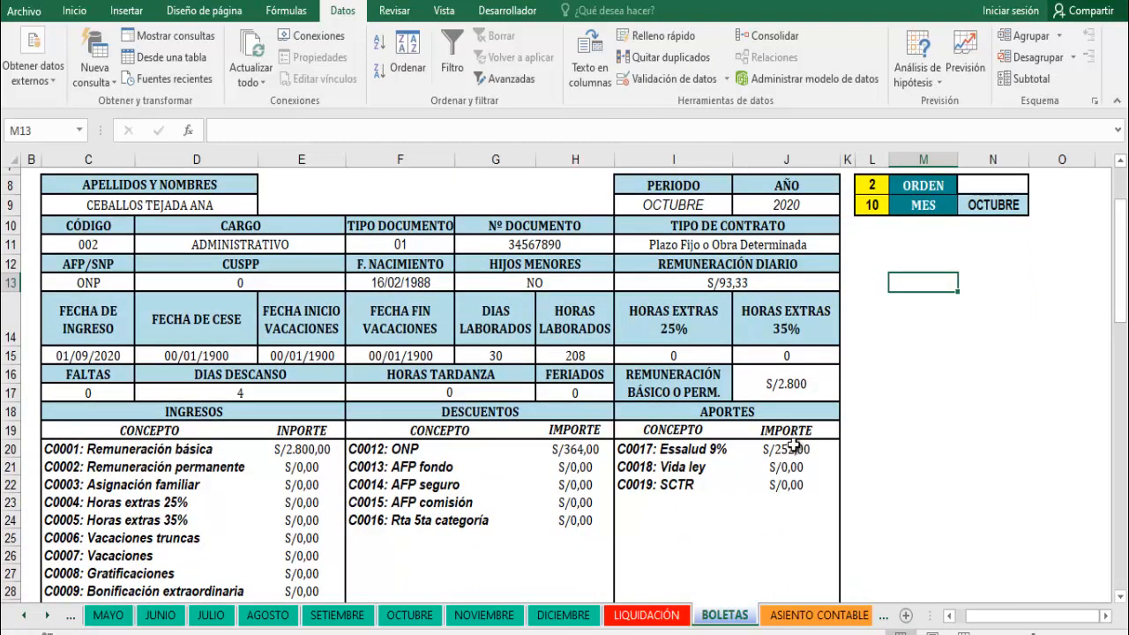
{"action": "scroll", "coordinate": [797, 472], "scroll_direction": "down", "scroll_amount": 3}
{"action": "left_click", "coordinate": [797, 472]}
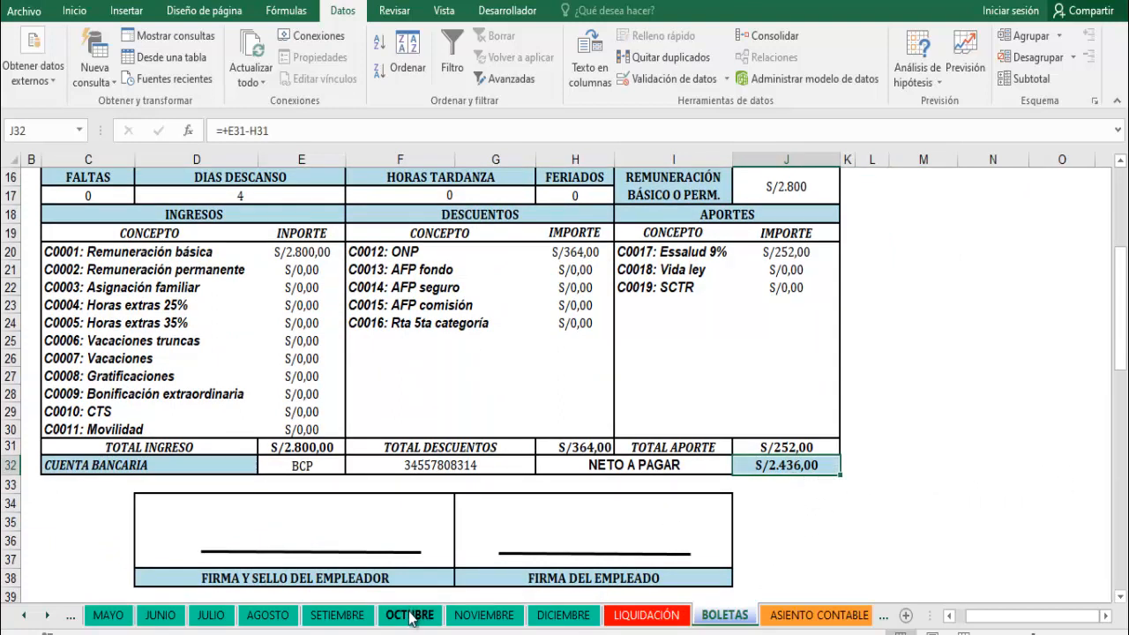
{"action": "scroll", "coordinate": [965, 468], "scroll_direction": "up", "scroll_amount": 3}
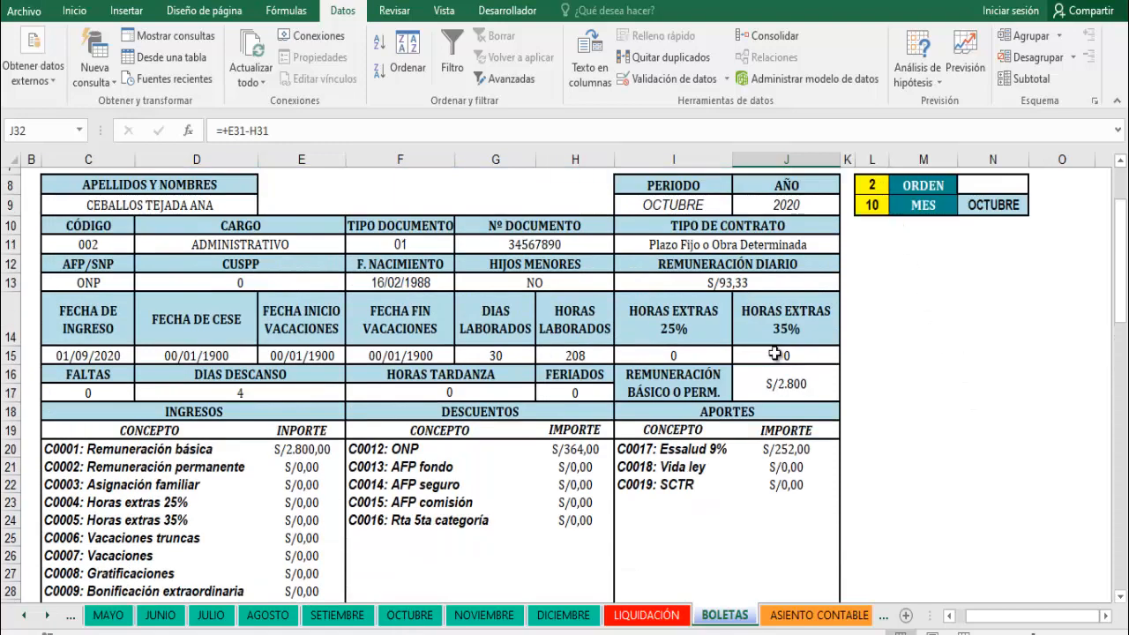
{"action": "left_click", "coordinate": [409, 615]}
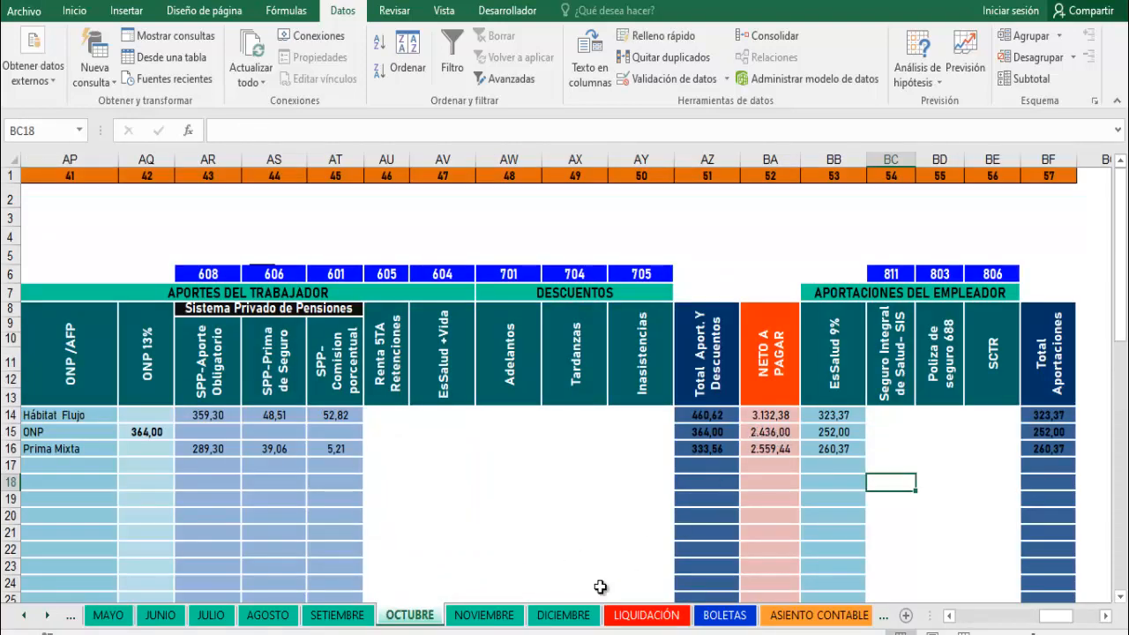
{"action": "left_click", "coordinate": [724, 615]}
{"action": "scroll", "coordinate": [812, 504], "scroll_direction": "down", "scroll_amount": 3}
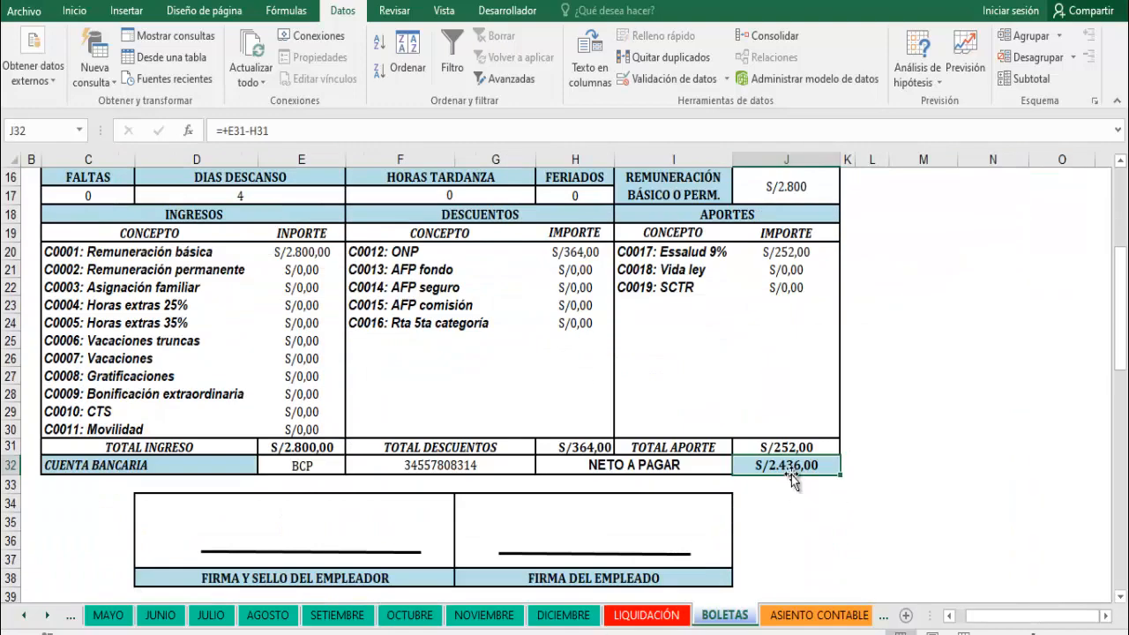
{"action": "scroll", "coordinate": [935, 480], "scroll_direction": "up", "scroll_amount": 5}
Step: Look back through the LIQUIDACIÓN, DICIEMBRE and NOVIEMBRE sheets, ending at the worker data and days worked in the OCTUBRE payroll
{"action": "left_click", "coordinate": [997, 616]}
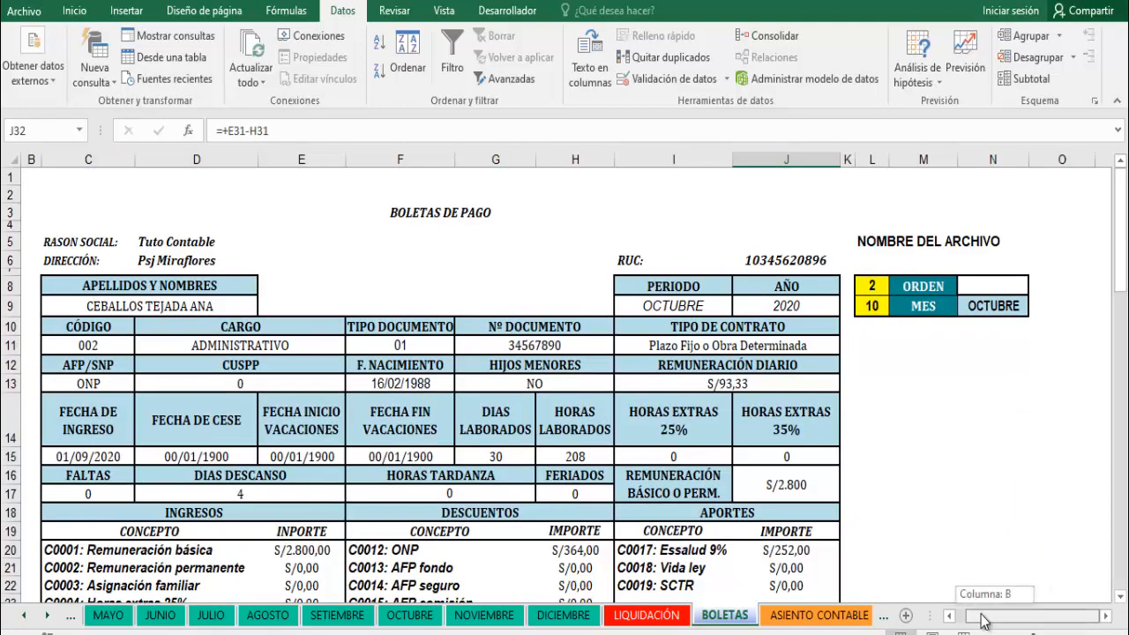
{"action": "left_click", "coordinate": [819, 615]}
{"action": "left_click", "coordinate": [801, 615]}
{"action": "left_click", "coordinate": [620, 615]}
{"action": "left_click", "coordinate": [547, 615]}
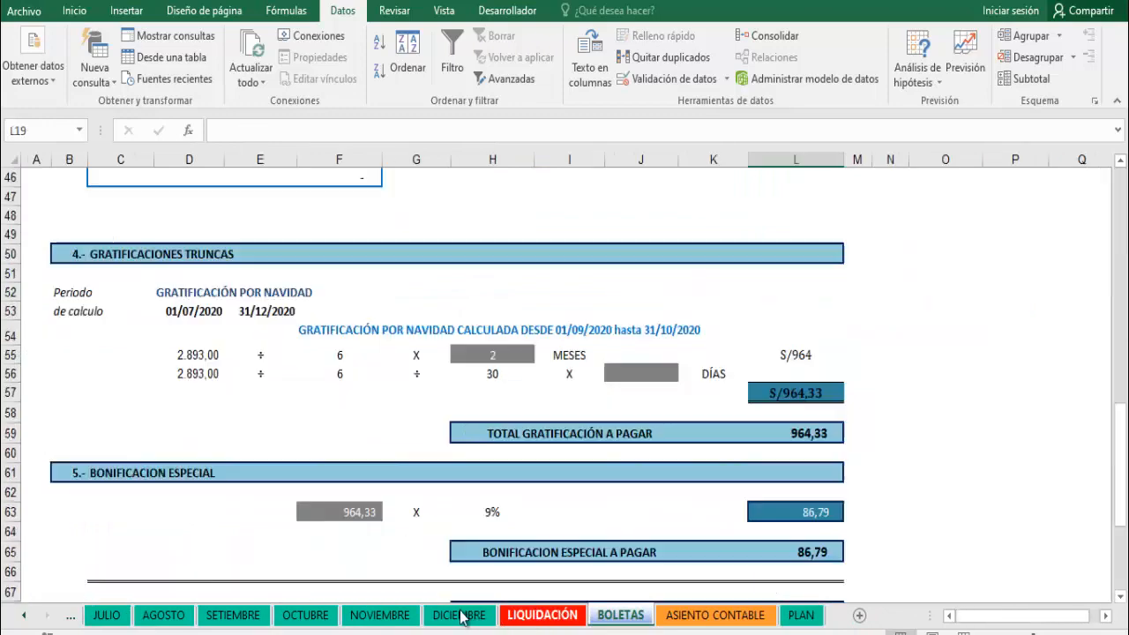
{"action": "left_click", "coordinate": [459, 615]}
{"action": "left_click", "coordinate": [382, 615]}
{"action": "left_click", "coordinate": [305, 615]}
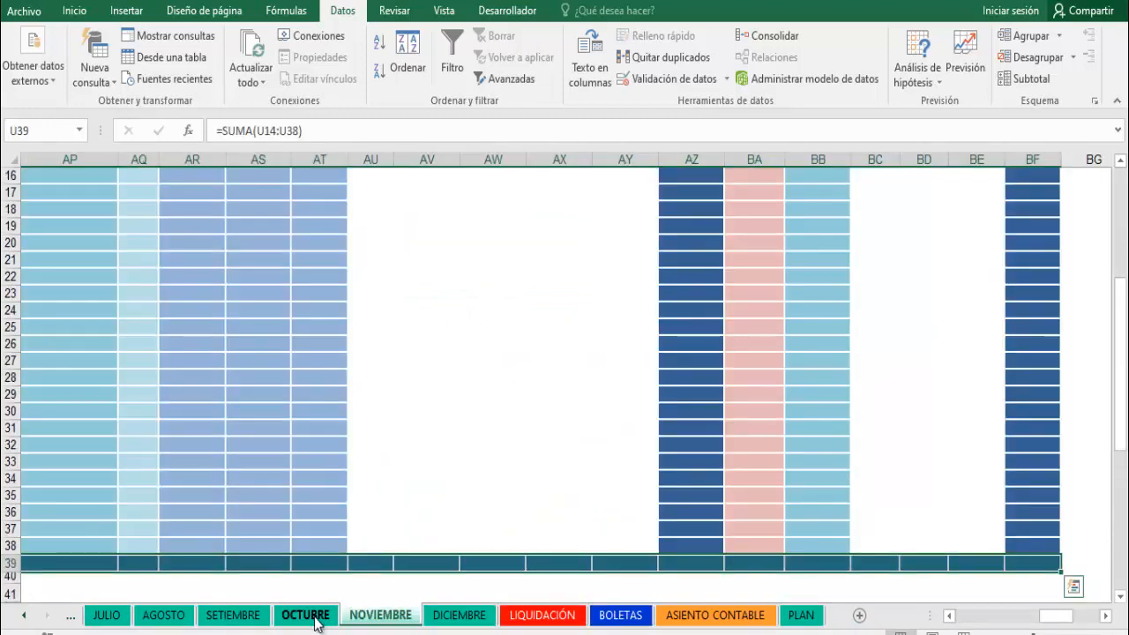
{"action": "left_click_drag", "start_coordinate": [1054, 623], "coordinate": [970, 618]}
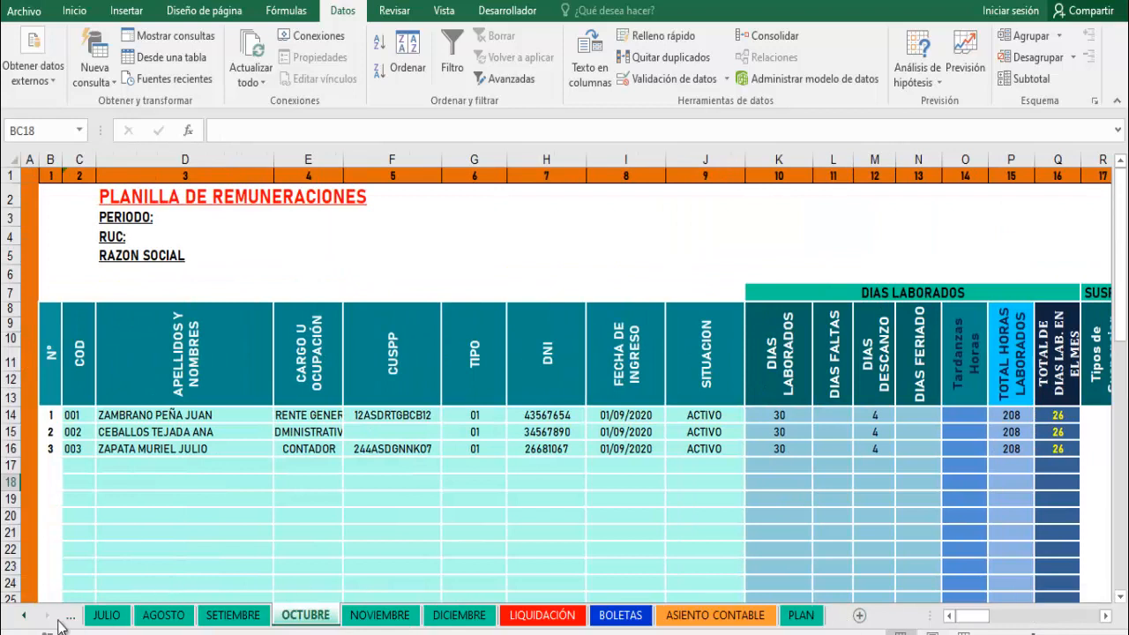
Step: Look through the workbook's sheet list back to its first sheet, MENU
{"action": "left_click", "coordinate": [26, 618]}
{"action": "left_click", "coordinate": [26, 618]}
{"action": "left_click", "coordinate": [26, 618]}
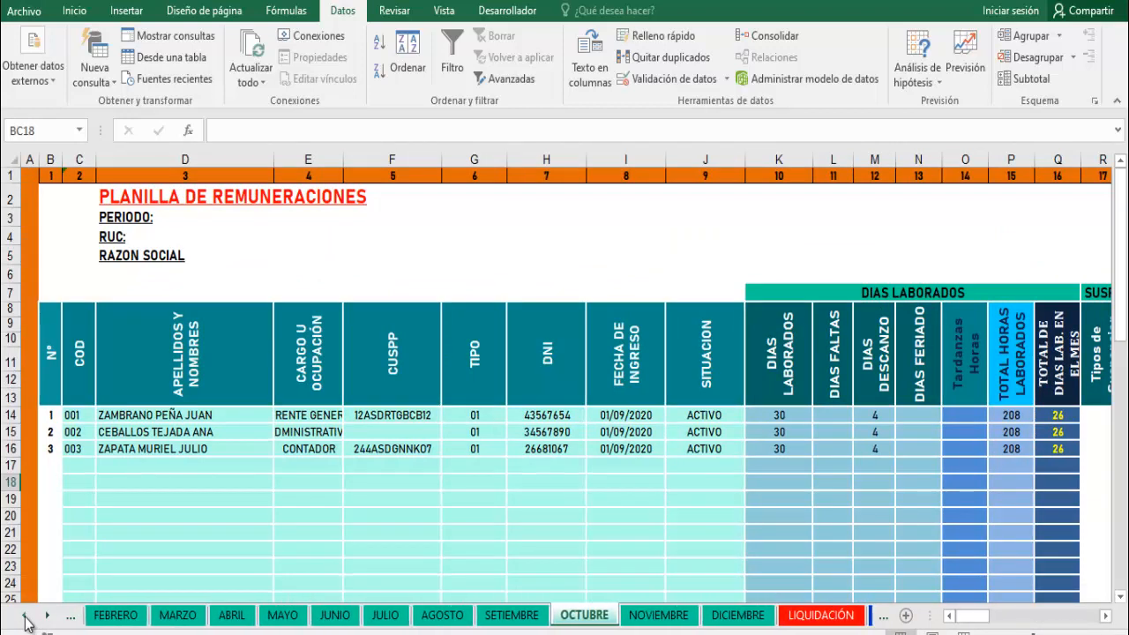
{"action": "left_click", "coordinate": [25, 618]}
{"action": "left_click", "coordinate": [26, 618]}
{"action": "left_click", "coordinate": [26, 618]}
{"action": "left_click", "coordinate": [26, 617]}
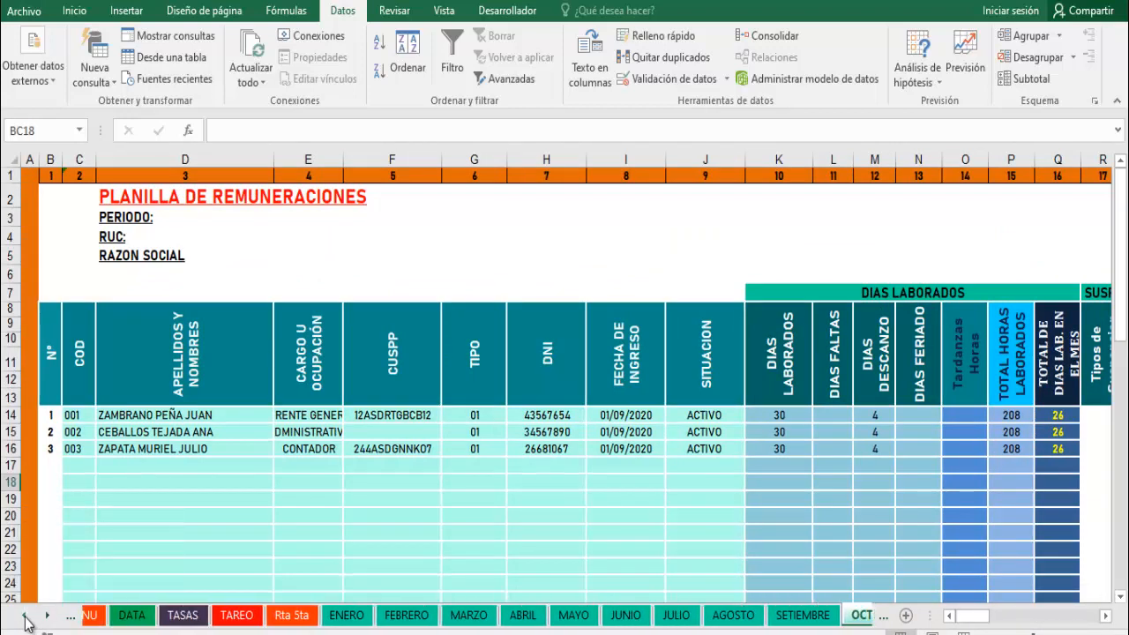
{"action": "left_click", "coordinate": [26, 618]}
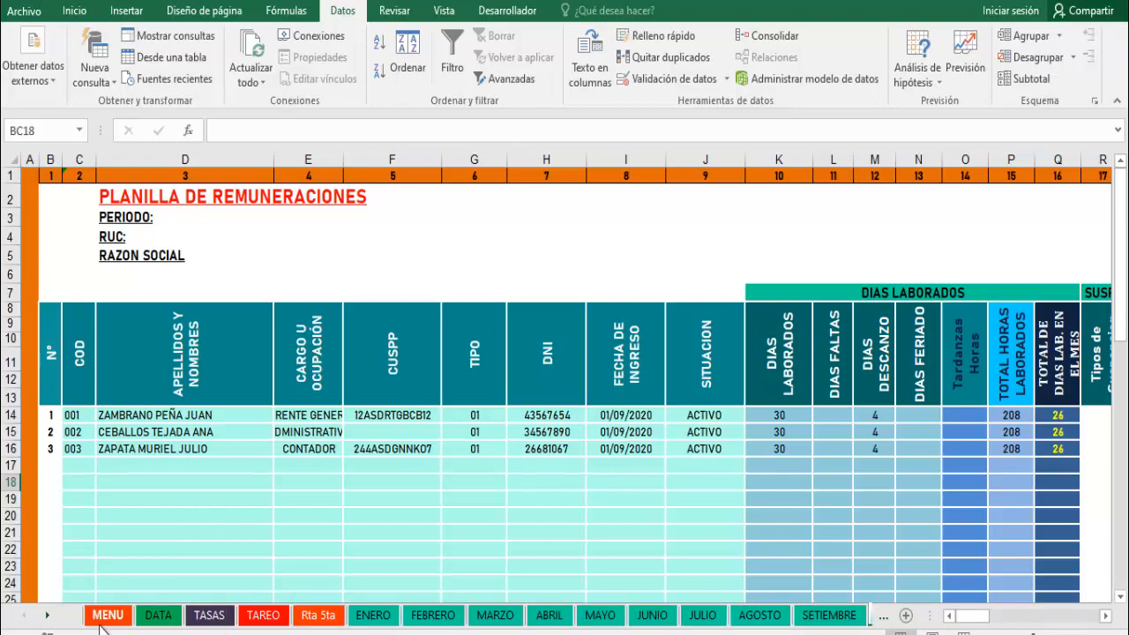
{"action": "mouse_move", "coordinate": [974, 616]}
{"action": "left_mouse_down"}
{"action": "mouse_move", "coordinate": [1078, 624]}
{"action": "mouse_move", "coordinate": [976, 627]}
{"action": "left_mouse_up"}
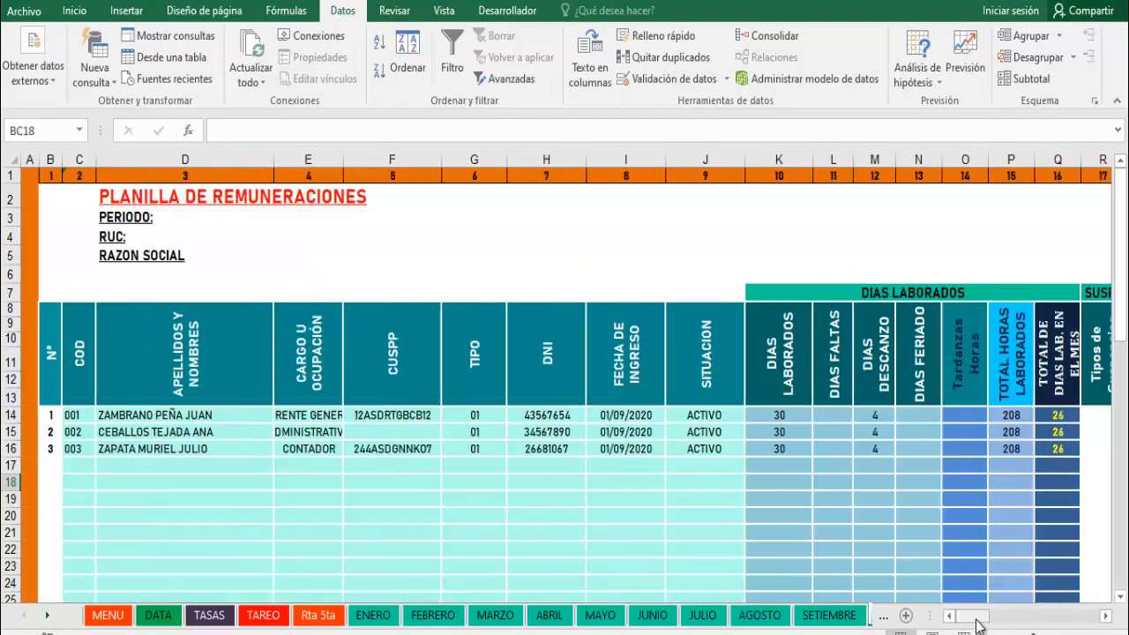
{"action": "mouse_move", "coordinate": [977, 625]}
{"action": "left_mouse_down"}
{"action": "mouse_move", "coordinate": [1089, 620]}
{"action": "mouse_move", "coordinate": [971, 622]}
{"action": "left_mouse_up"}
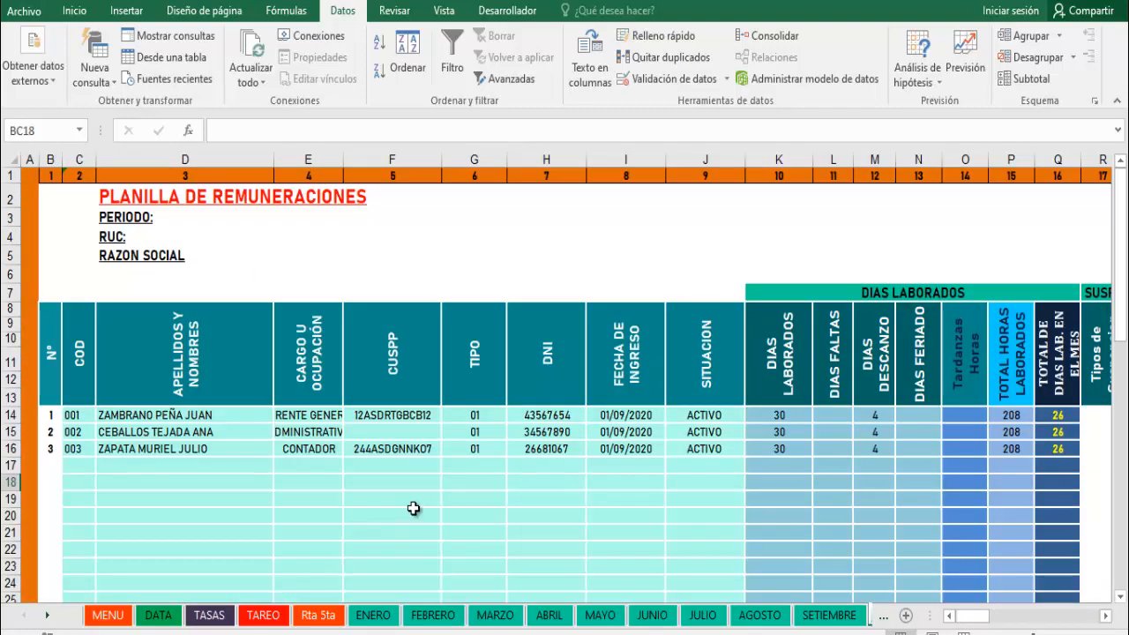
{"action": "scroll", "coordinate": [413, 508], "scroll_direction": "down", "scroll_amount": 1}
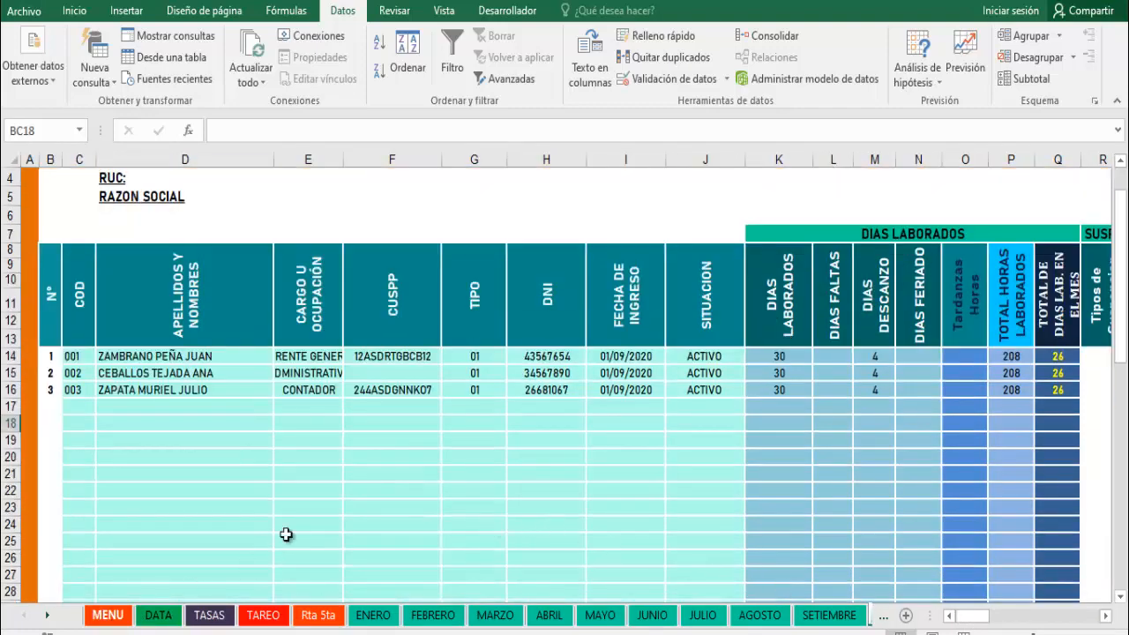
{"action": "mouse_move", "coordinate": [979, 623]}
{"action": "left_mouse_down"}
{"action": "mouse_move", "coordinate": [1007, 625]}
{"action": "mouse_move", "coordinate": [973, 625]}
{"action": "left_mouse_up"}
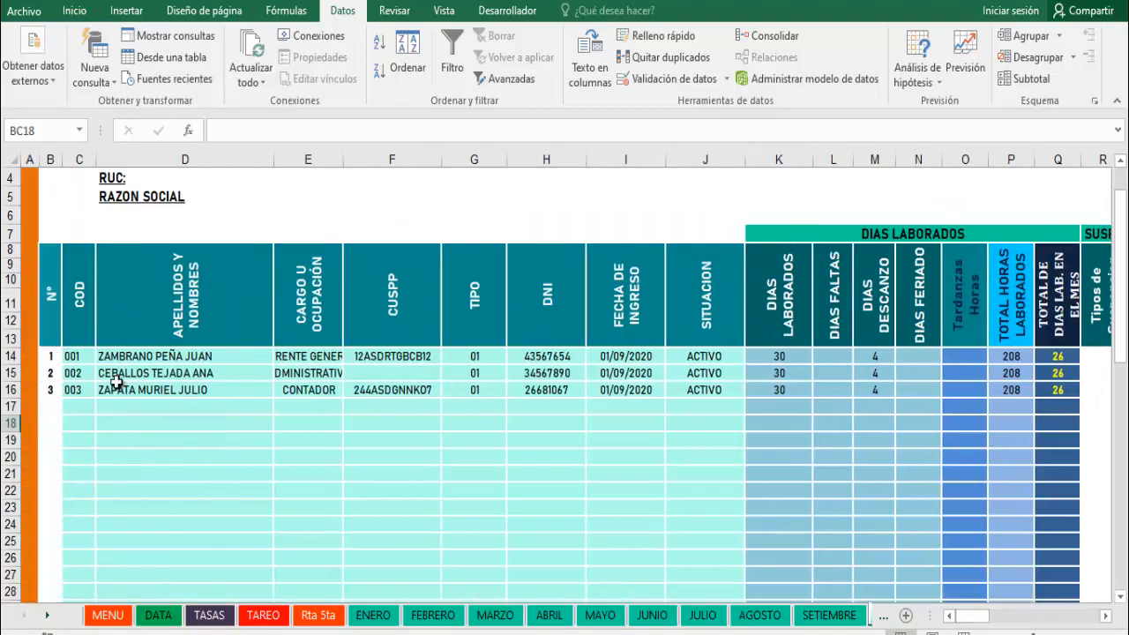